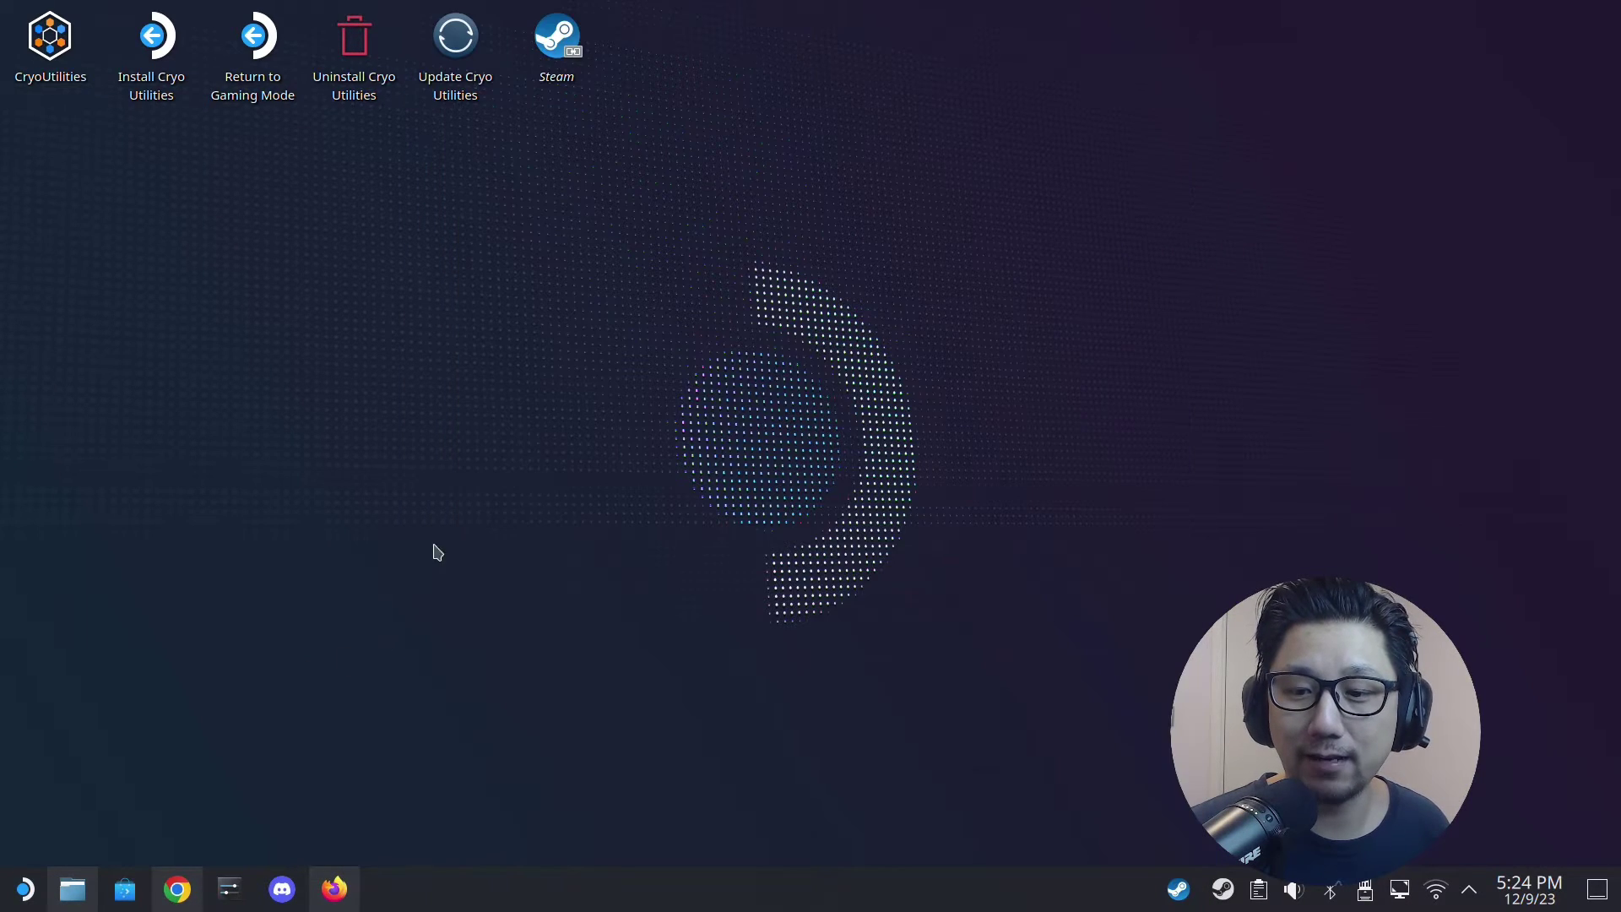
- Bring the Chrome browser window to the front from the taskbar
left_click(177, 889)
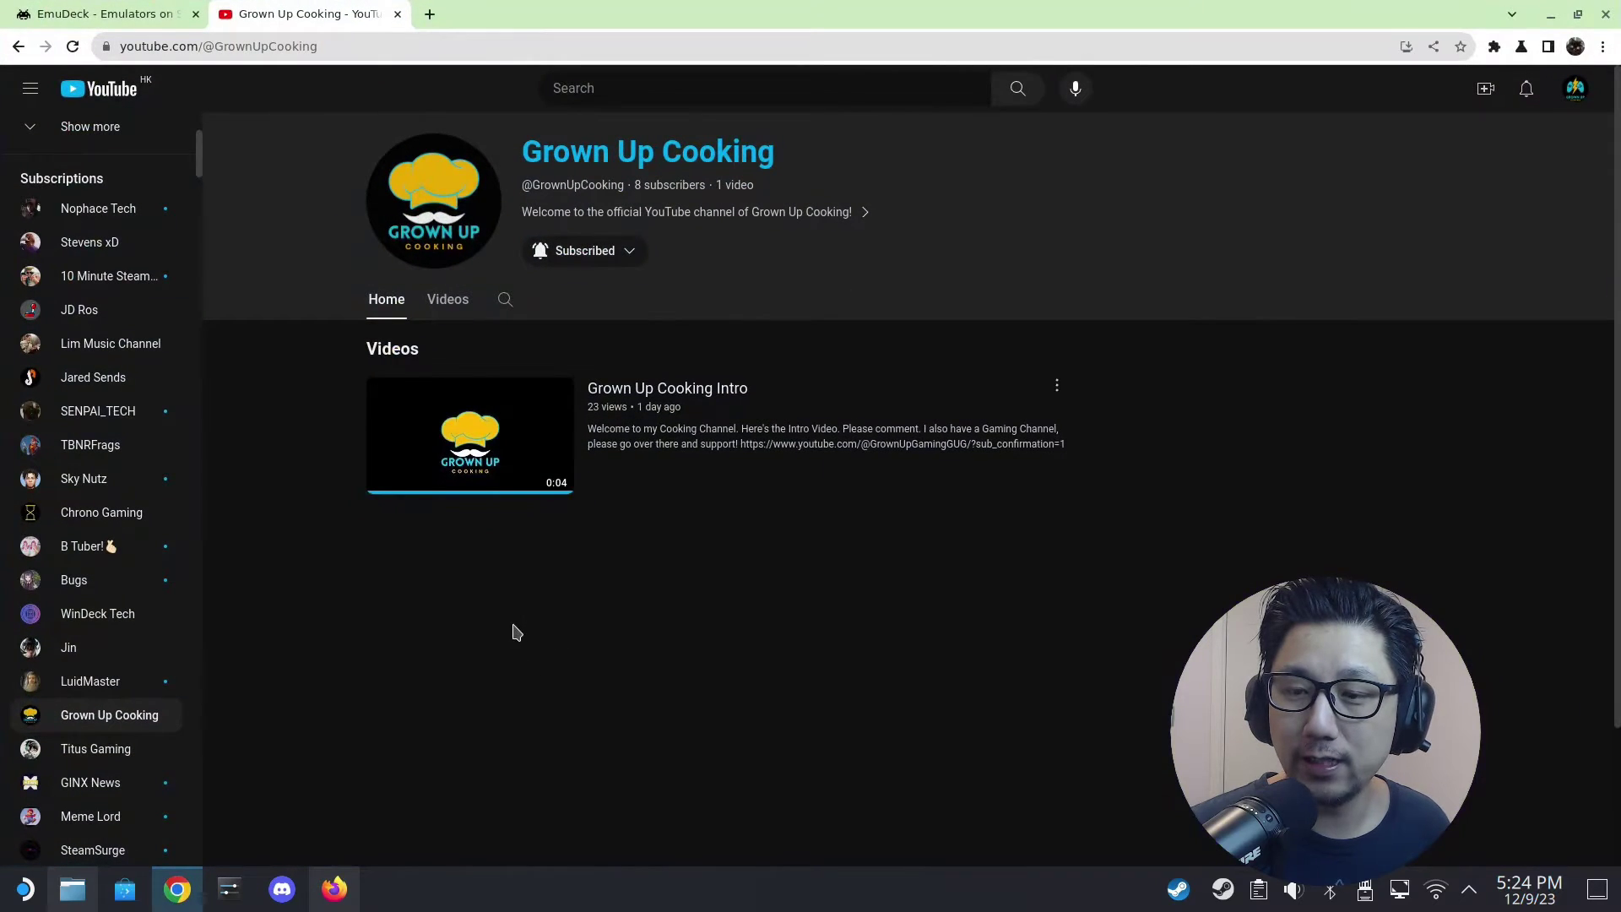
- Download the SteamOS EmuDeck.desktop installer from the EmuDeck website and show it in its folder
left_click(114, 8)
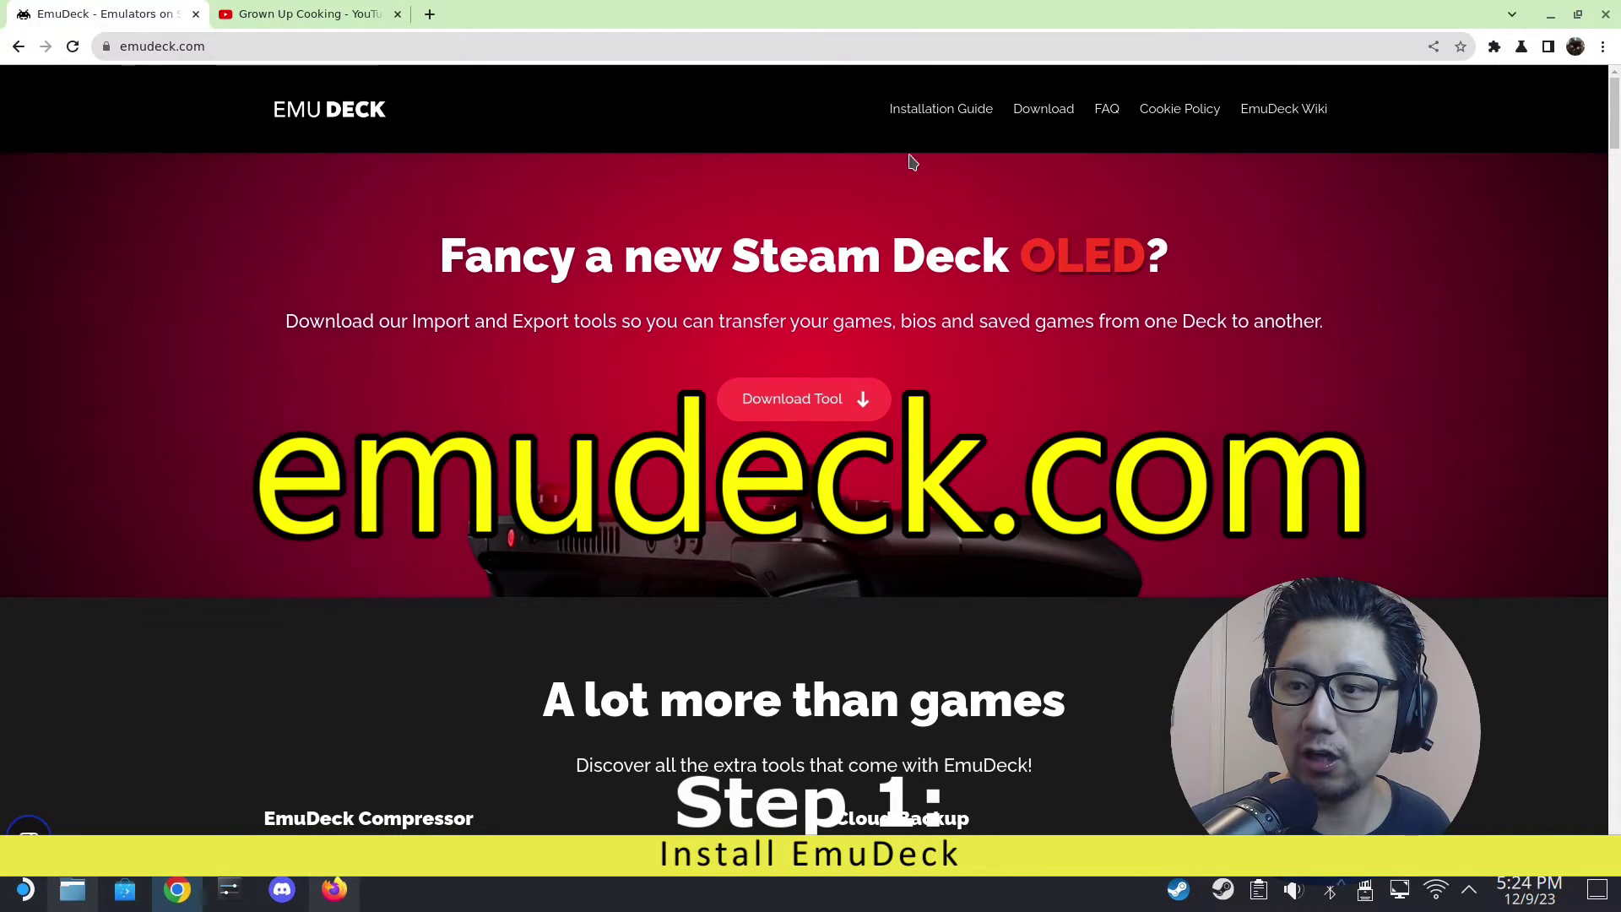
left_click(1041, 124)
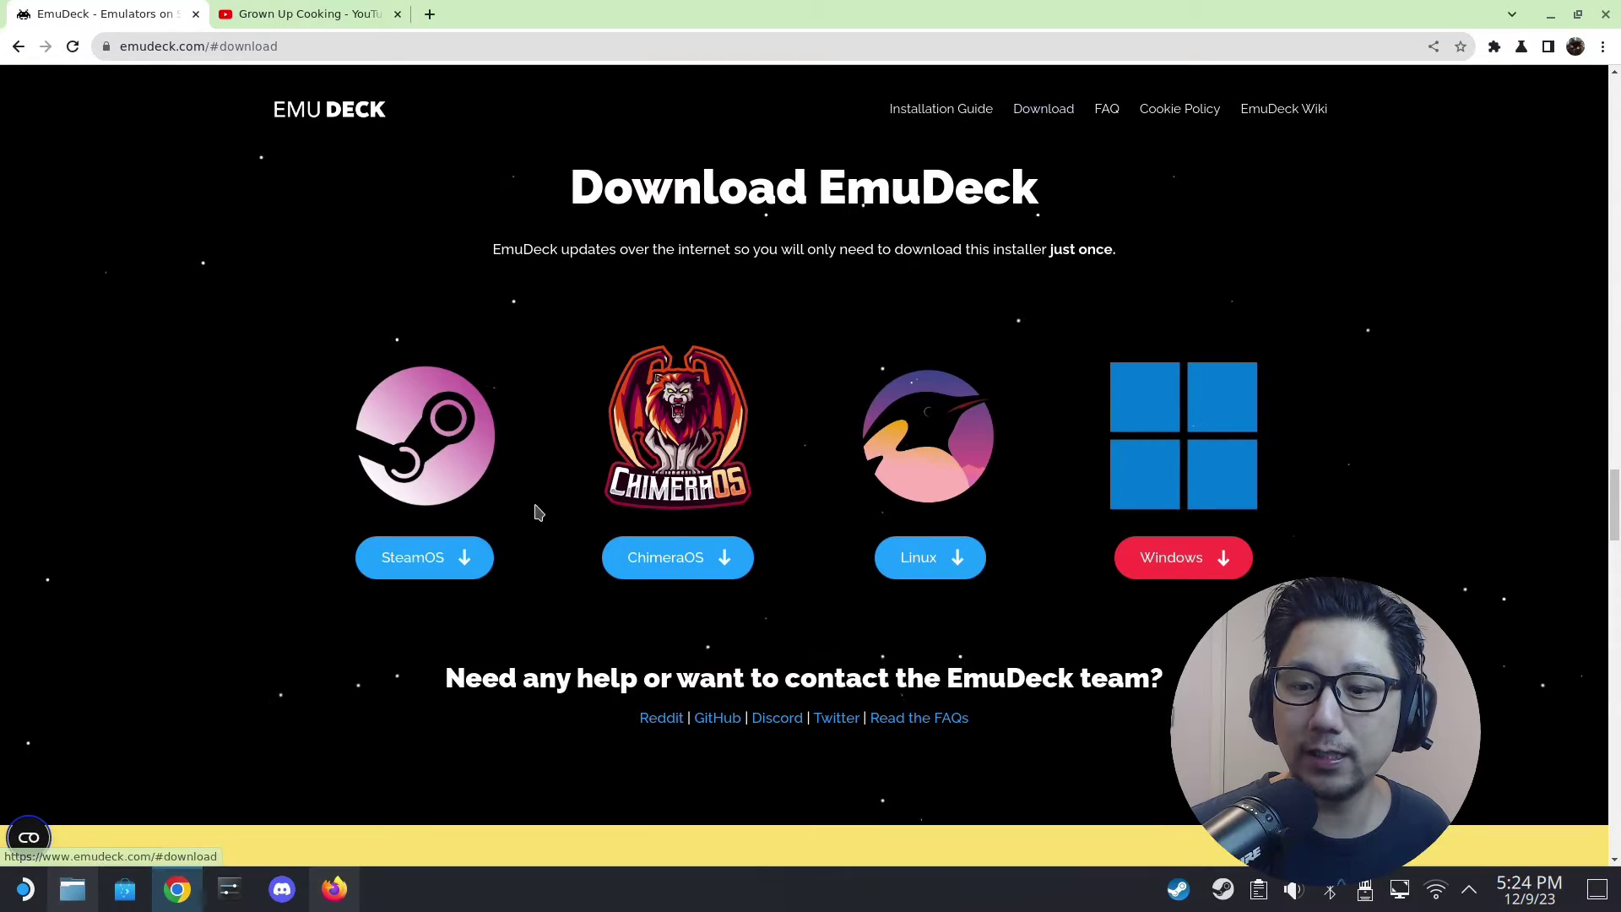
left_click(439, 574)
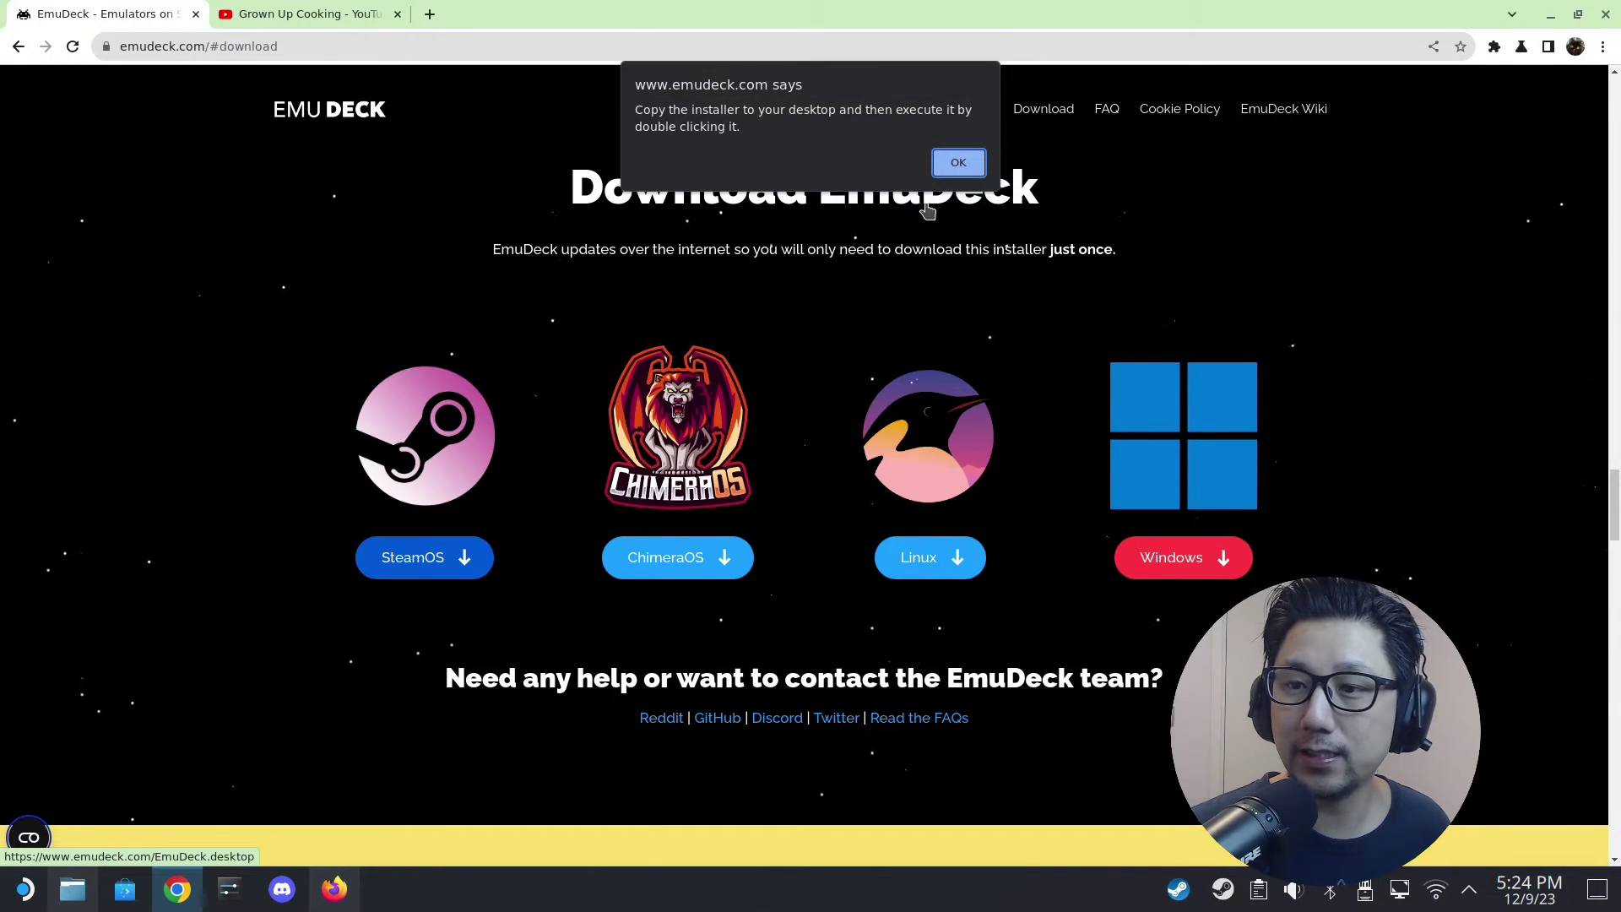
left_click(950, 162)
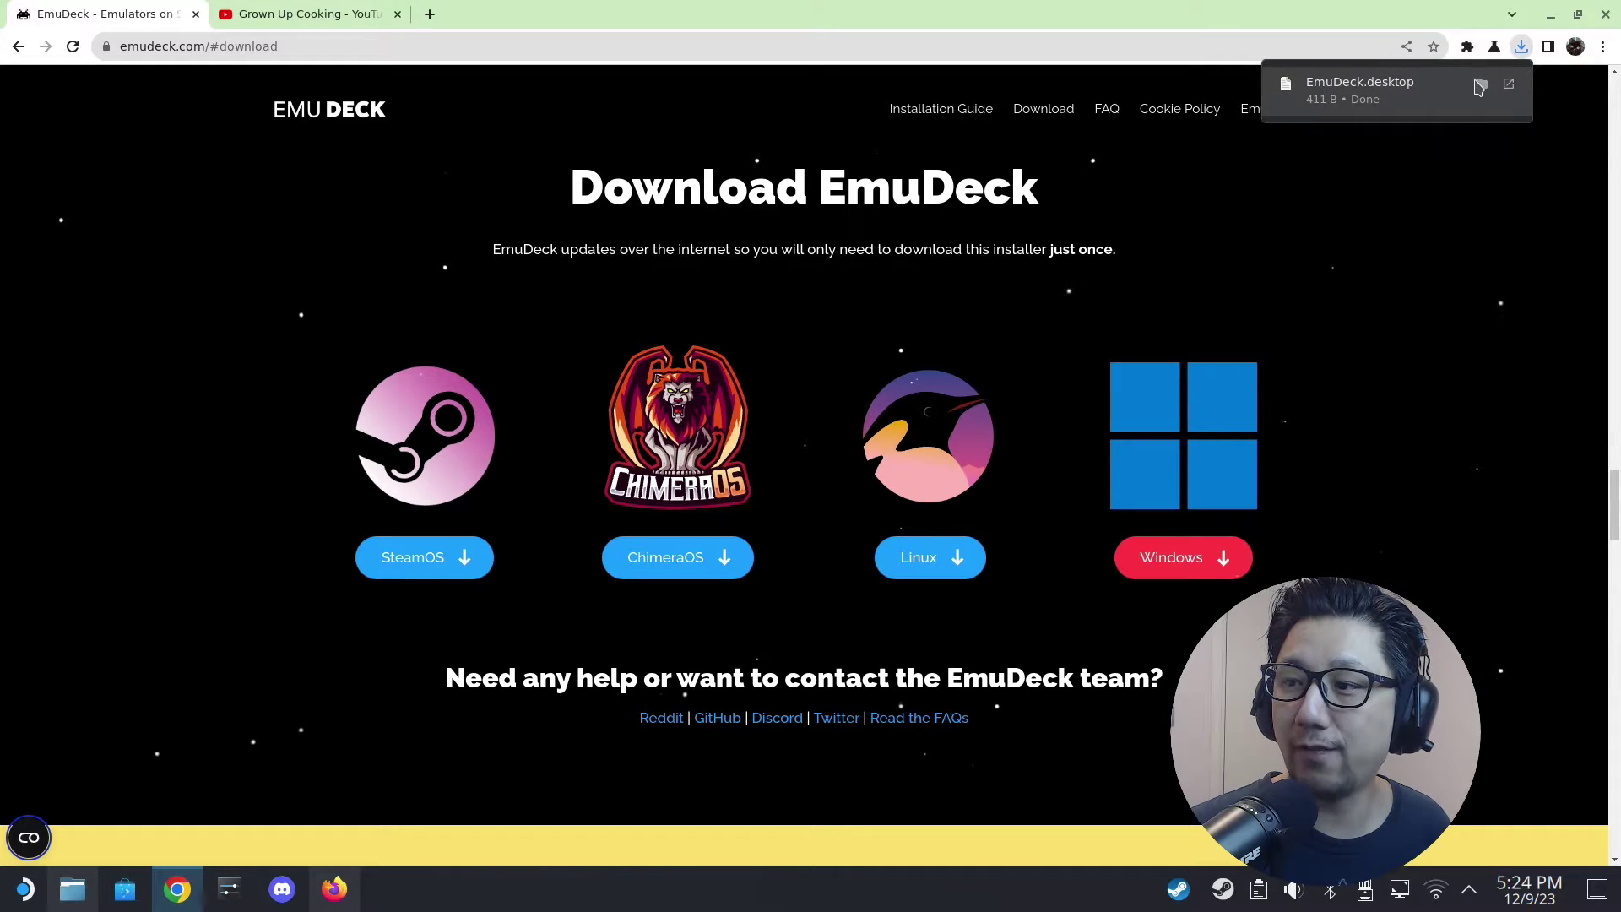
left_click(1481, 84)
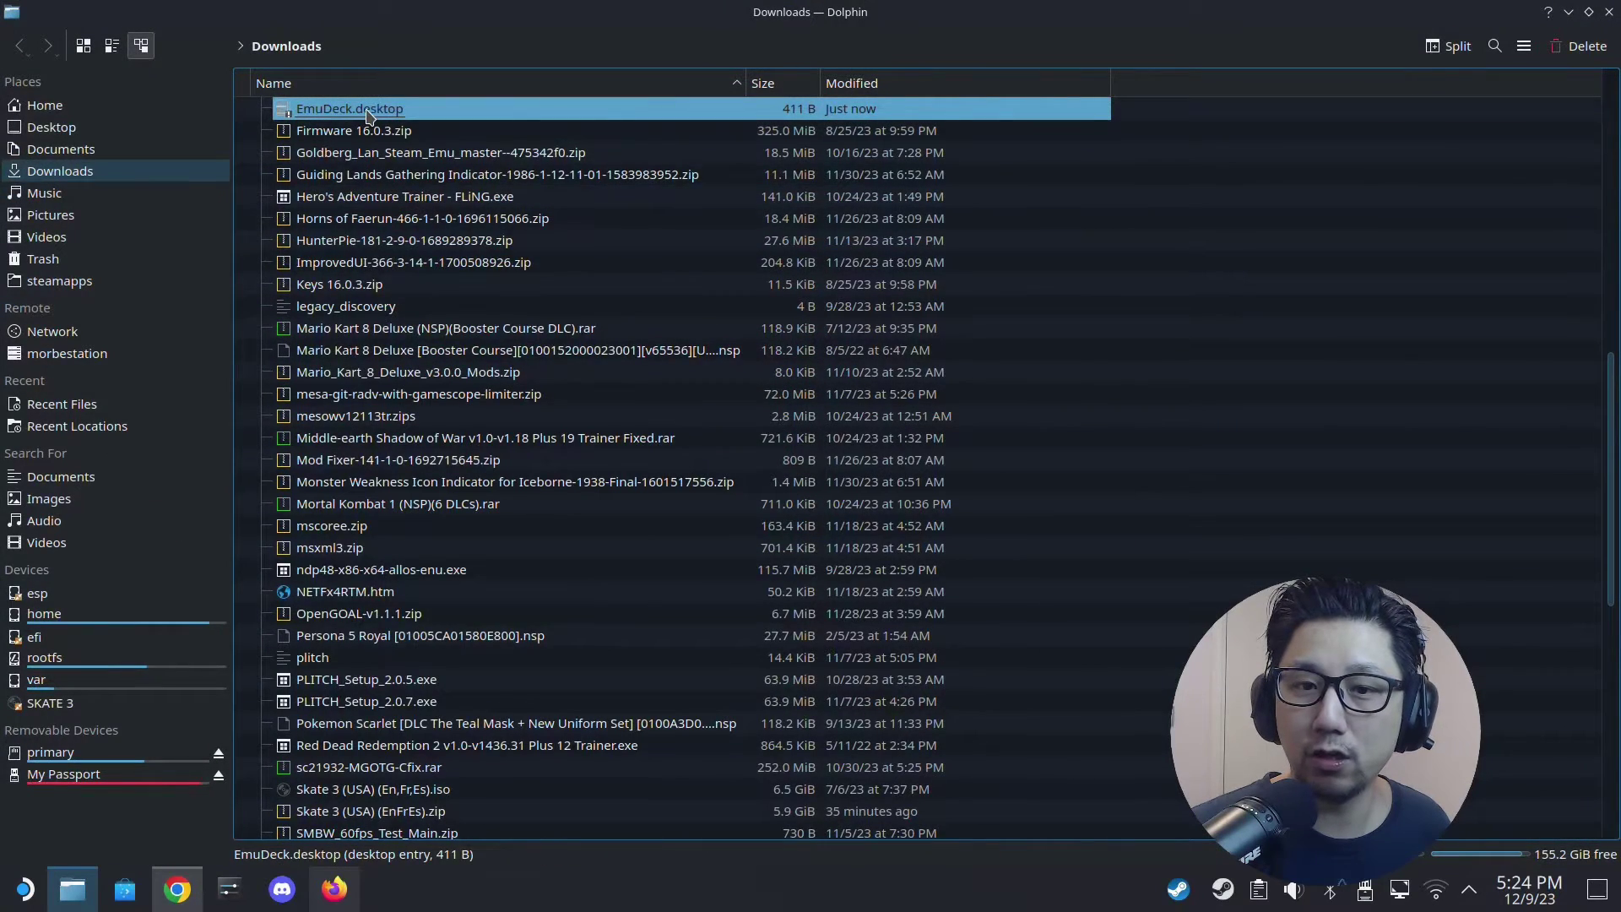
- Execute EmuDeck.desktop from Dolphin and confirm the Install EmuDeck warning
double_click(369, 116)
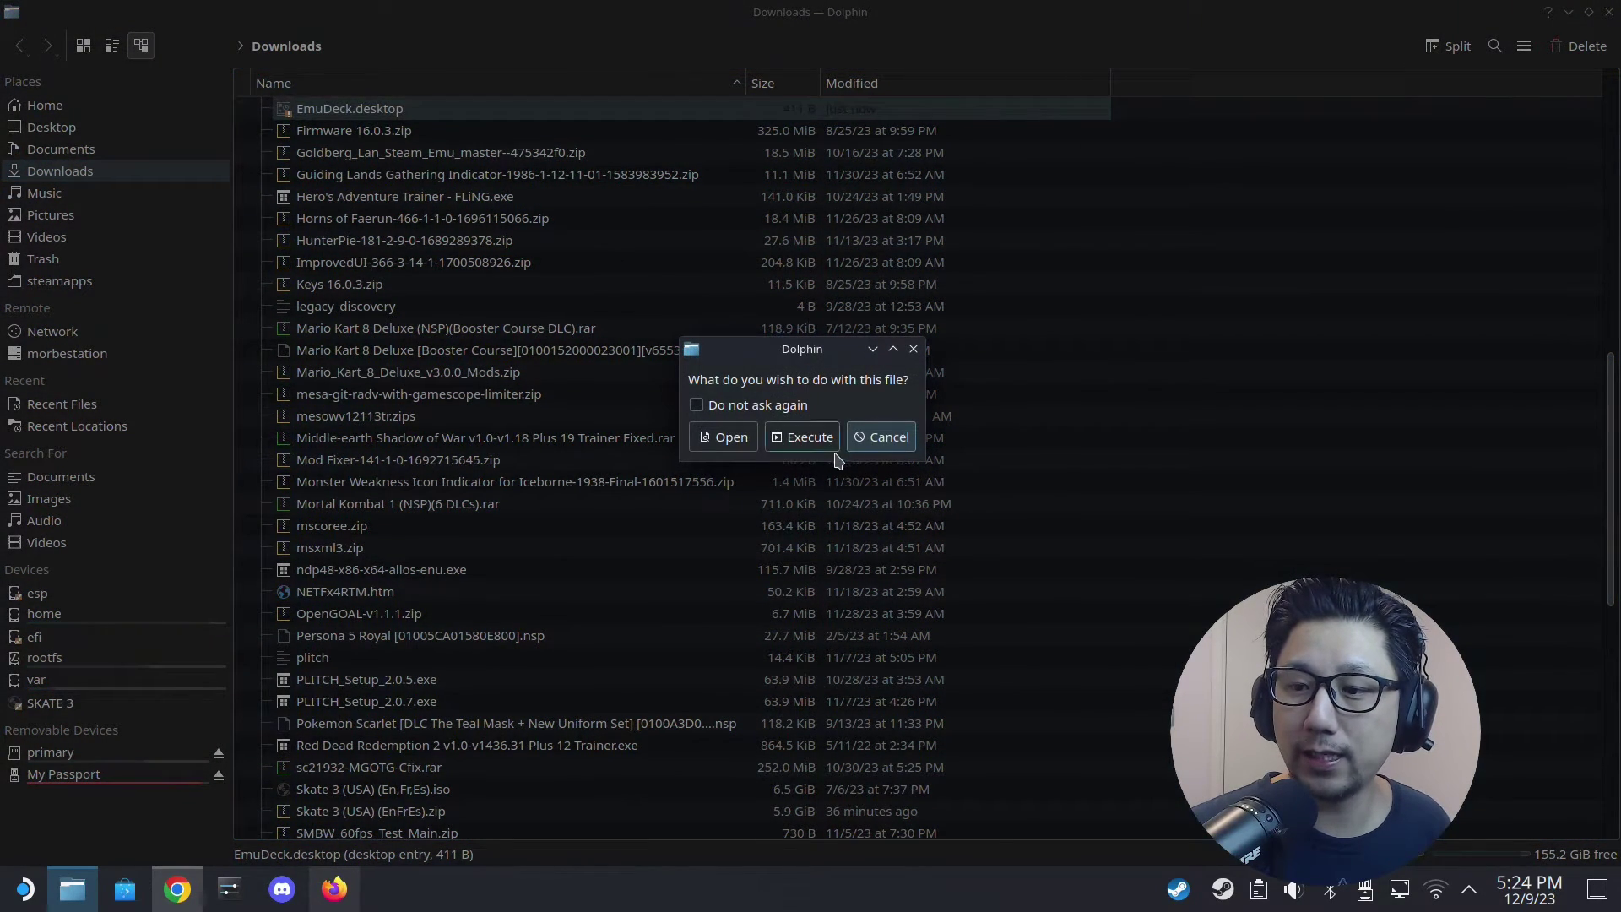
left_click(800, 439)
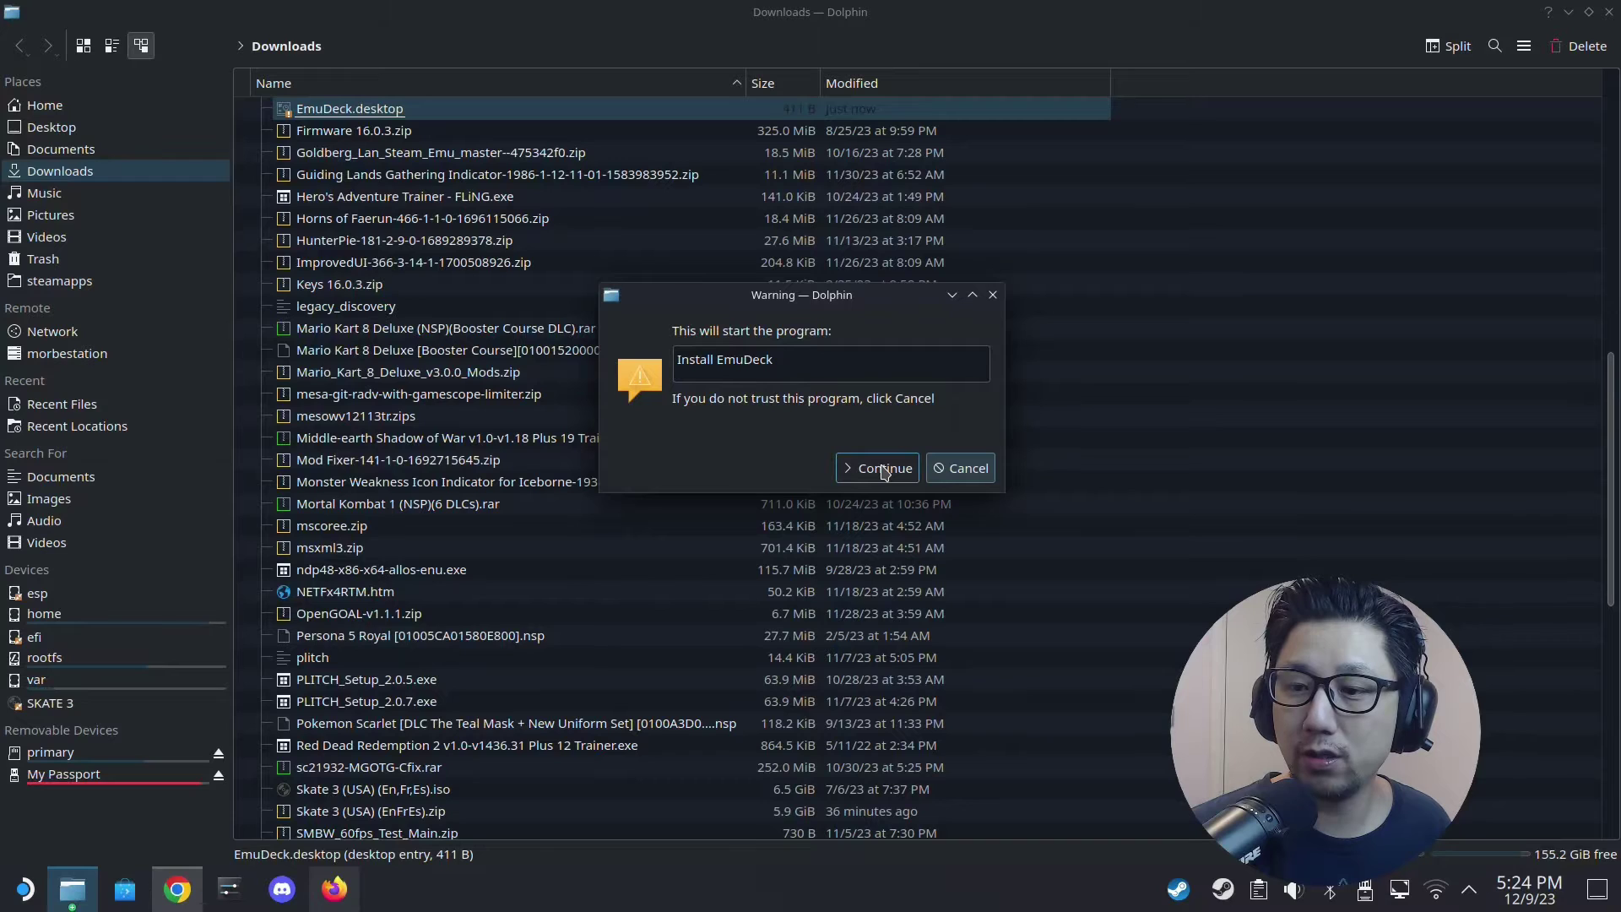
left_click(876, 467)
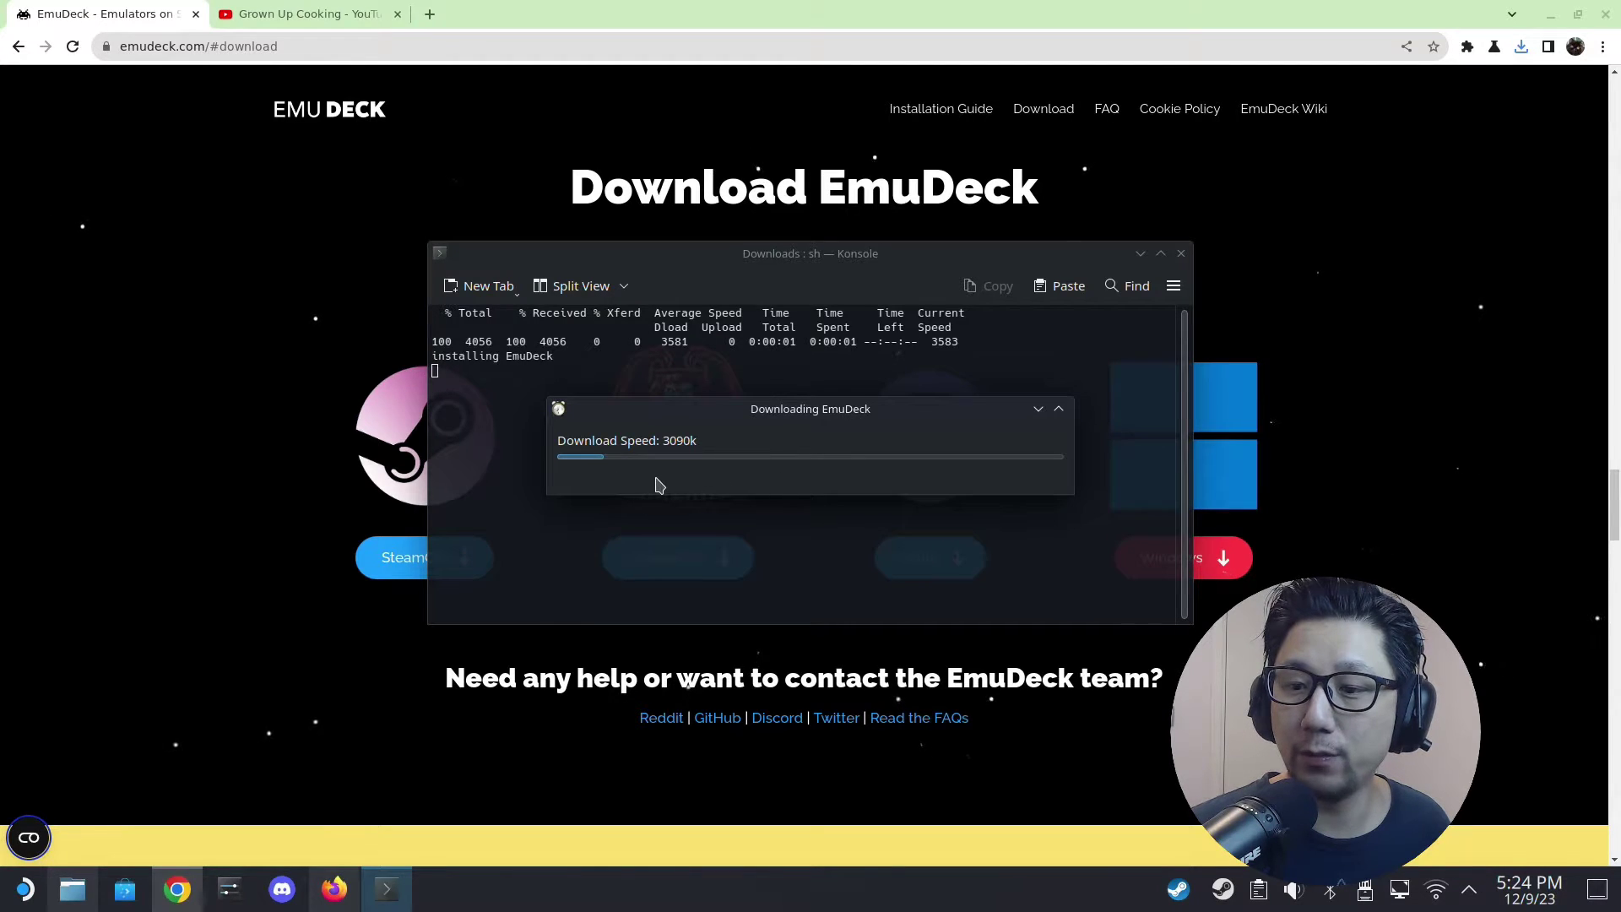
- Play the Grown Up Cooking Intro video, then minimize Chrome to check the EmuDeck download
left_click(788, 8)
left_click(308, 15)
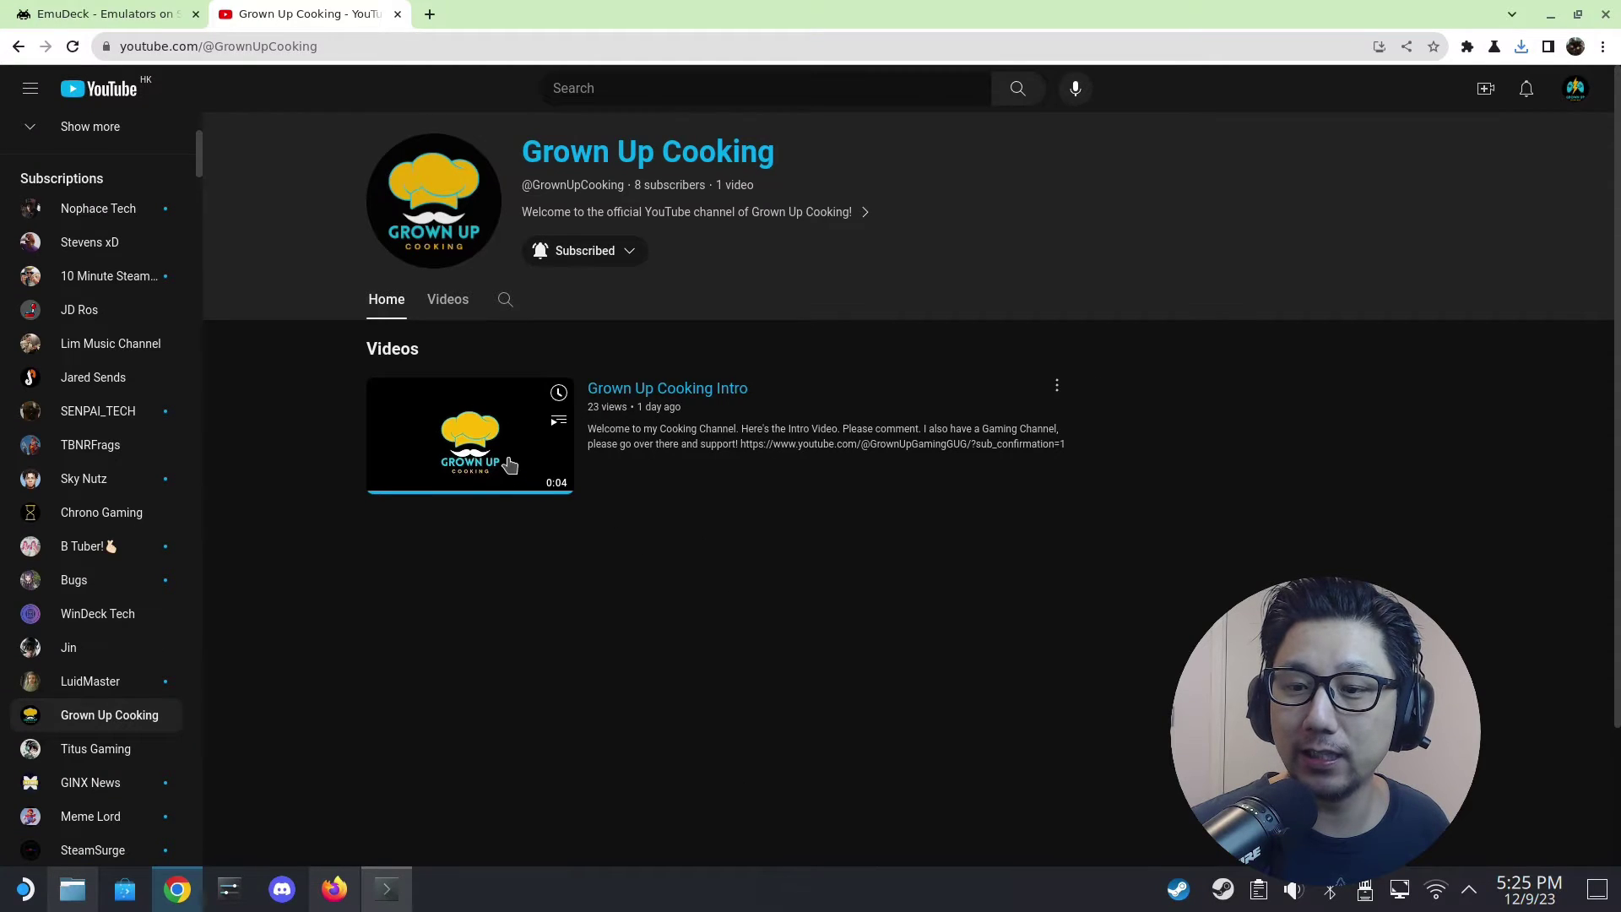
left_click(688, 389)
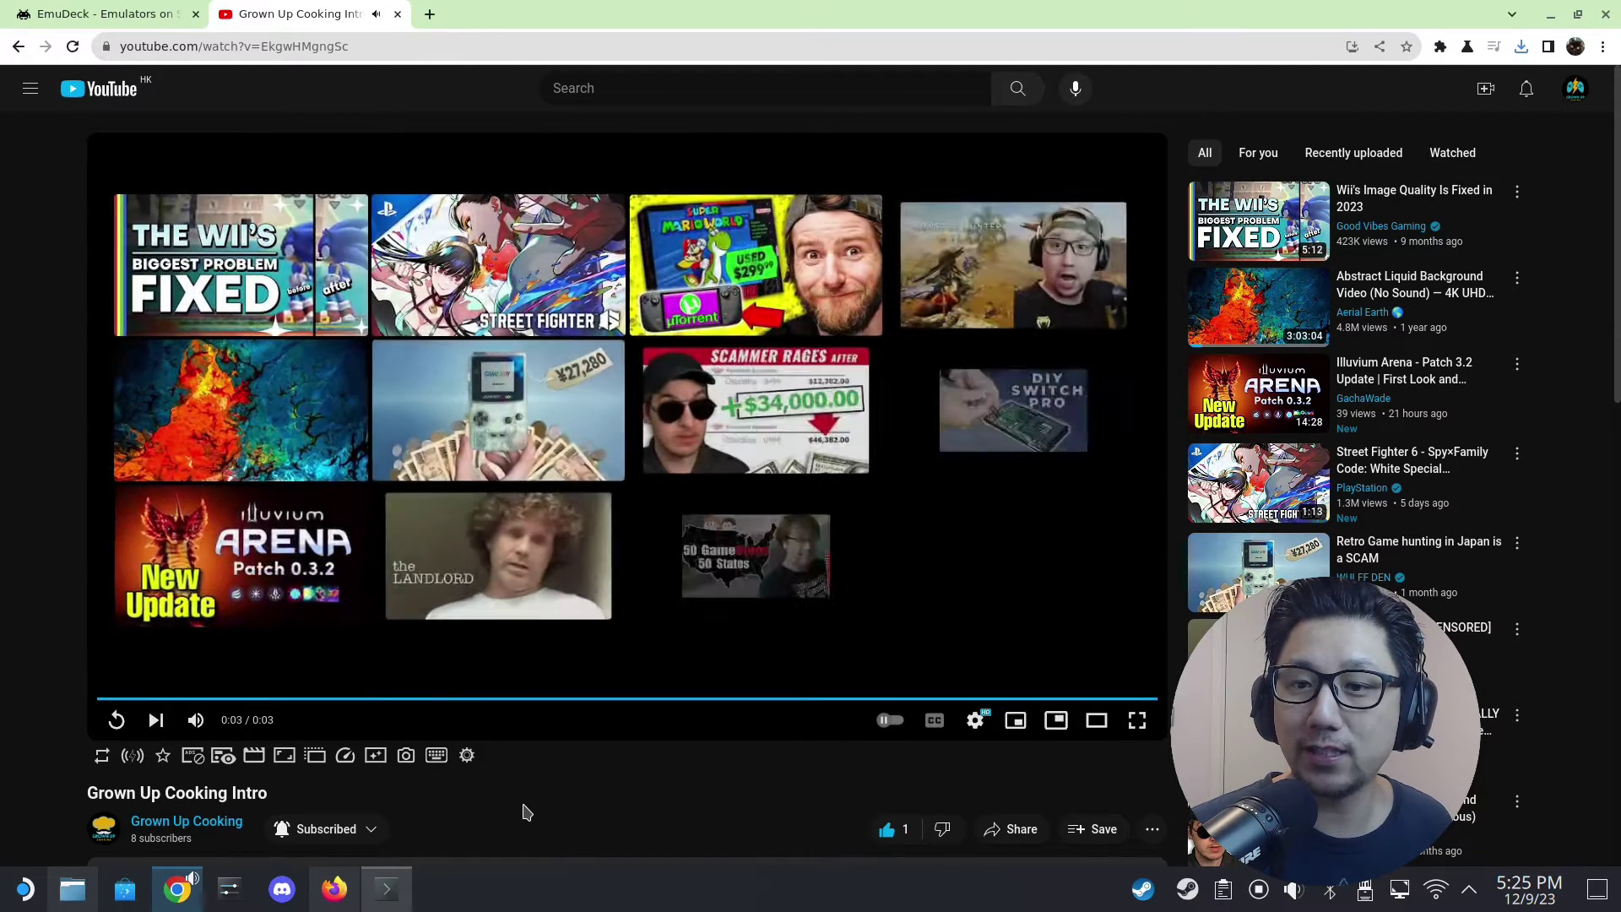
left_click(1550, 14)
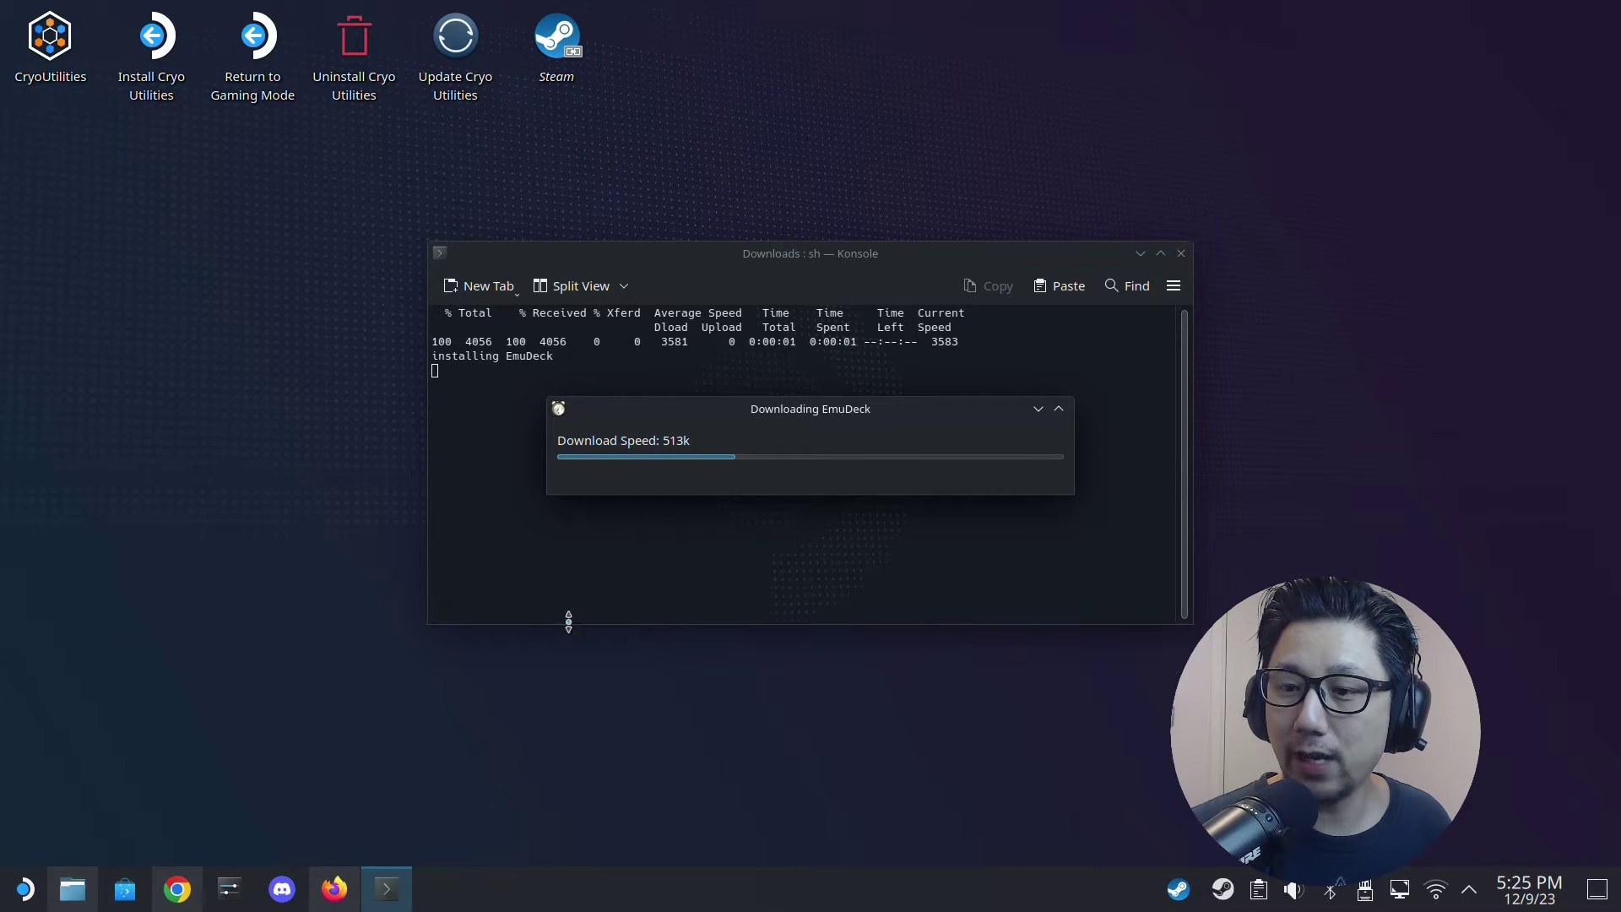
left_click(334, 901)
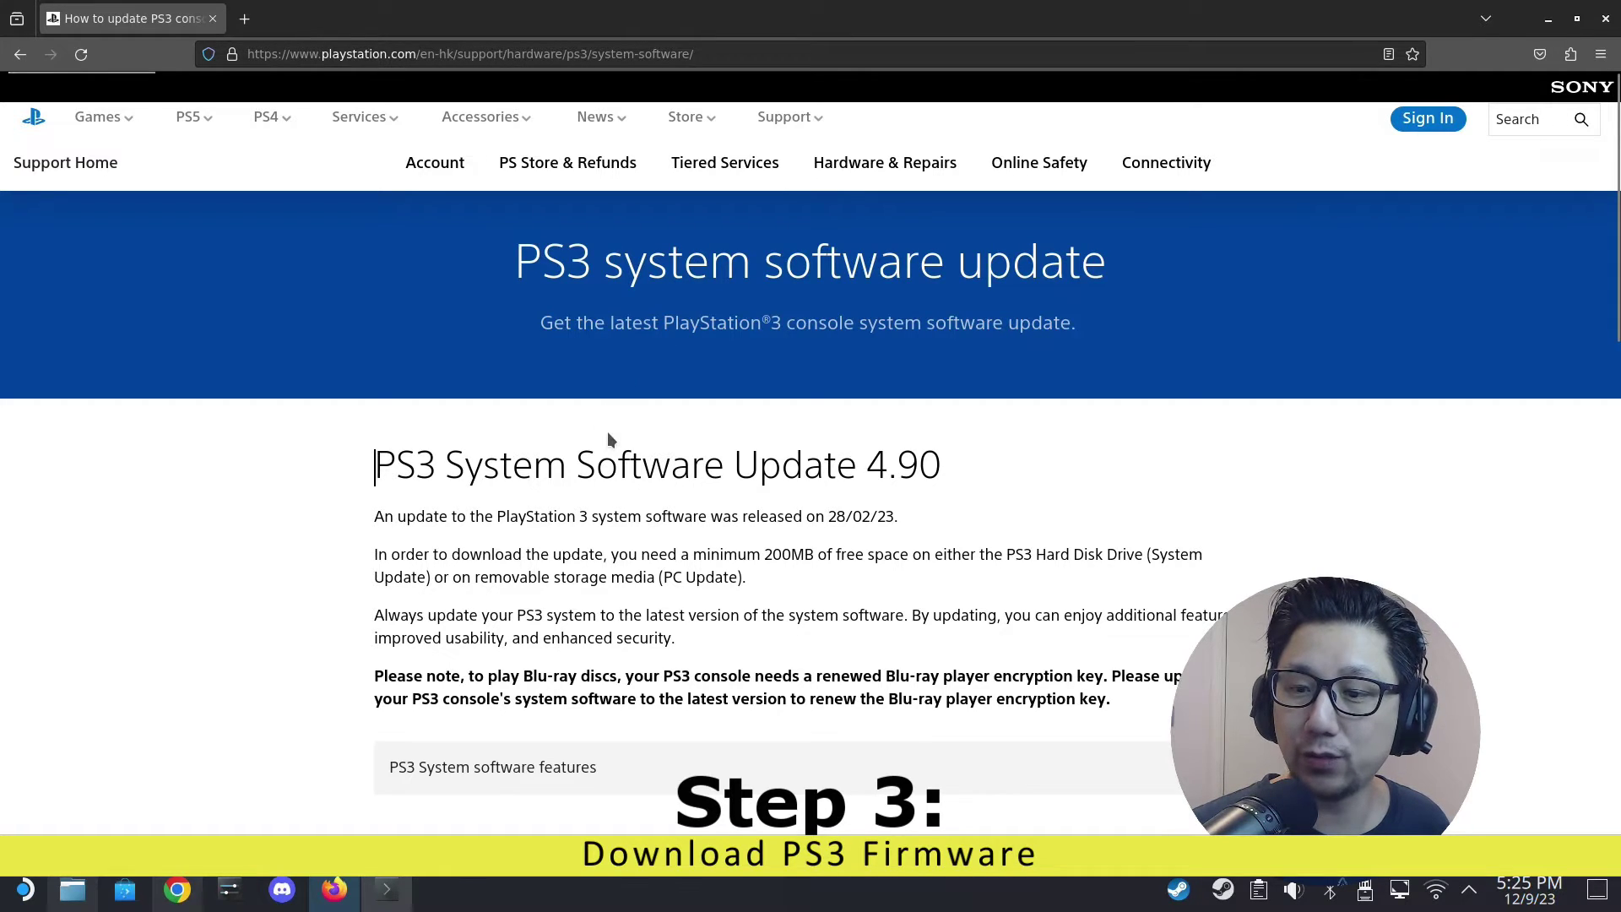
- Find the PS3 System Software 4.90 computer update and start downloading PS3UPDAT.PUP
scroll(862, 393, "down", 2)
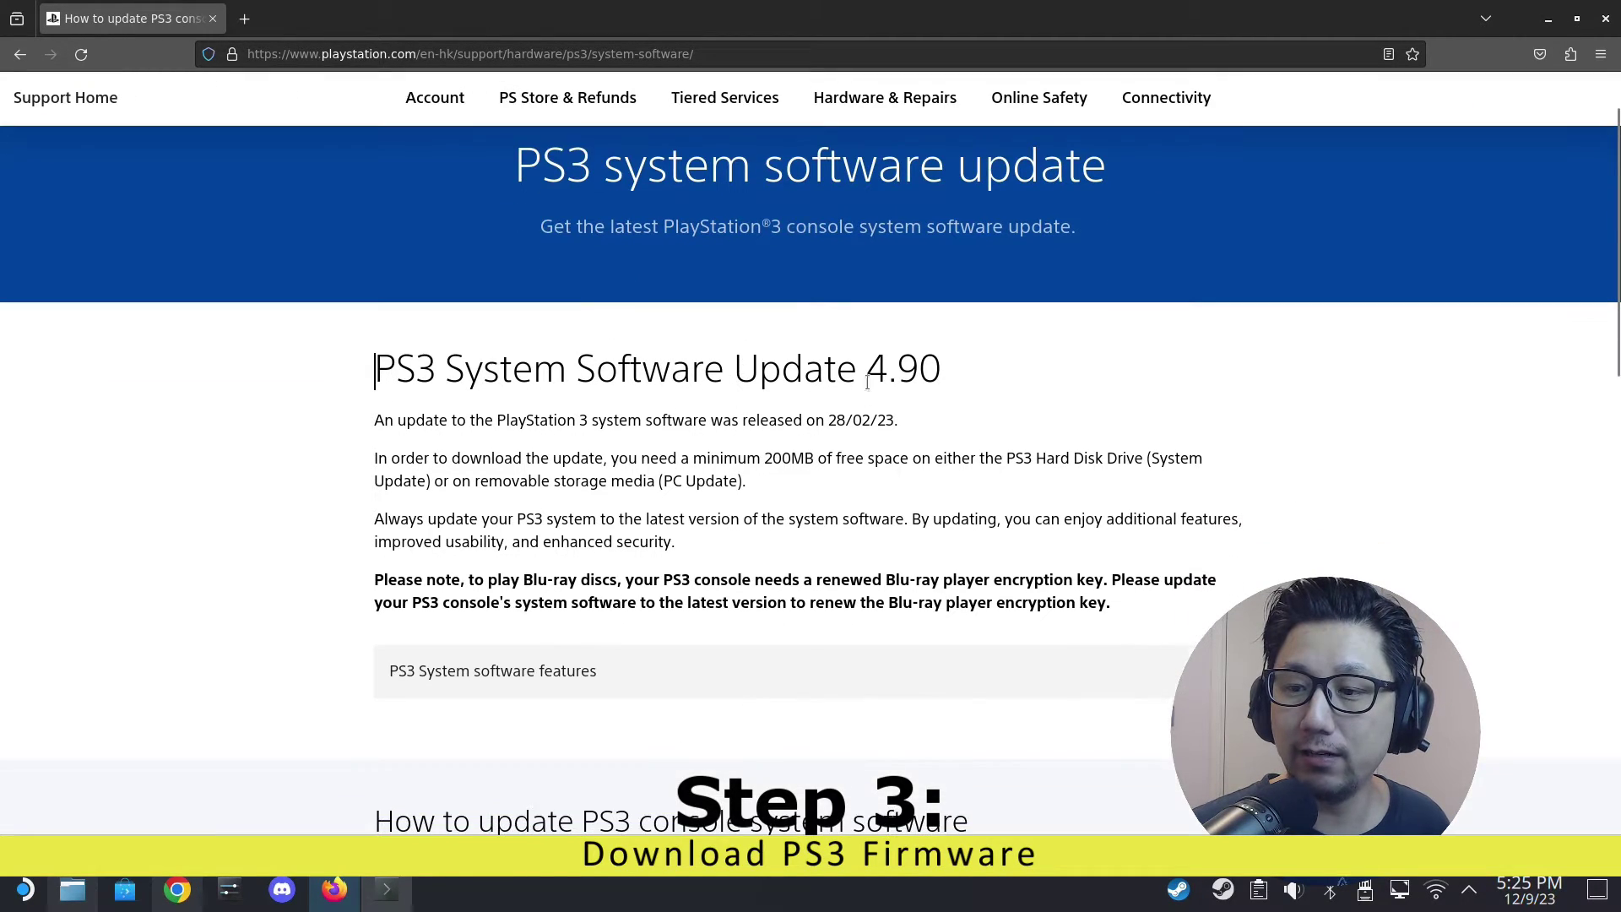
left_click_drag(877, 375, 979, 362)
left_click(979, 361)
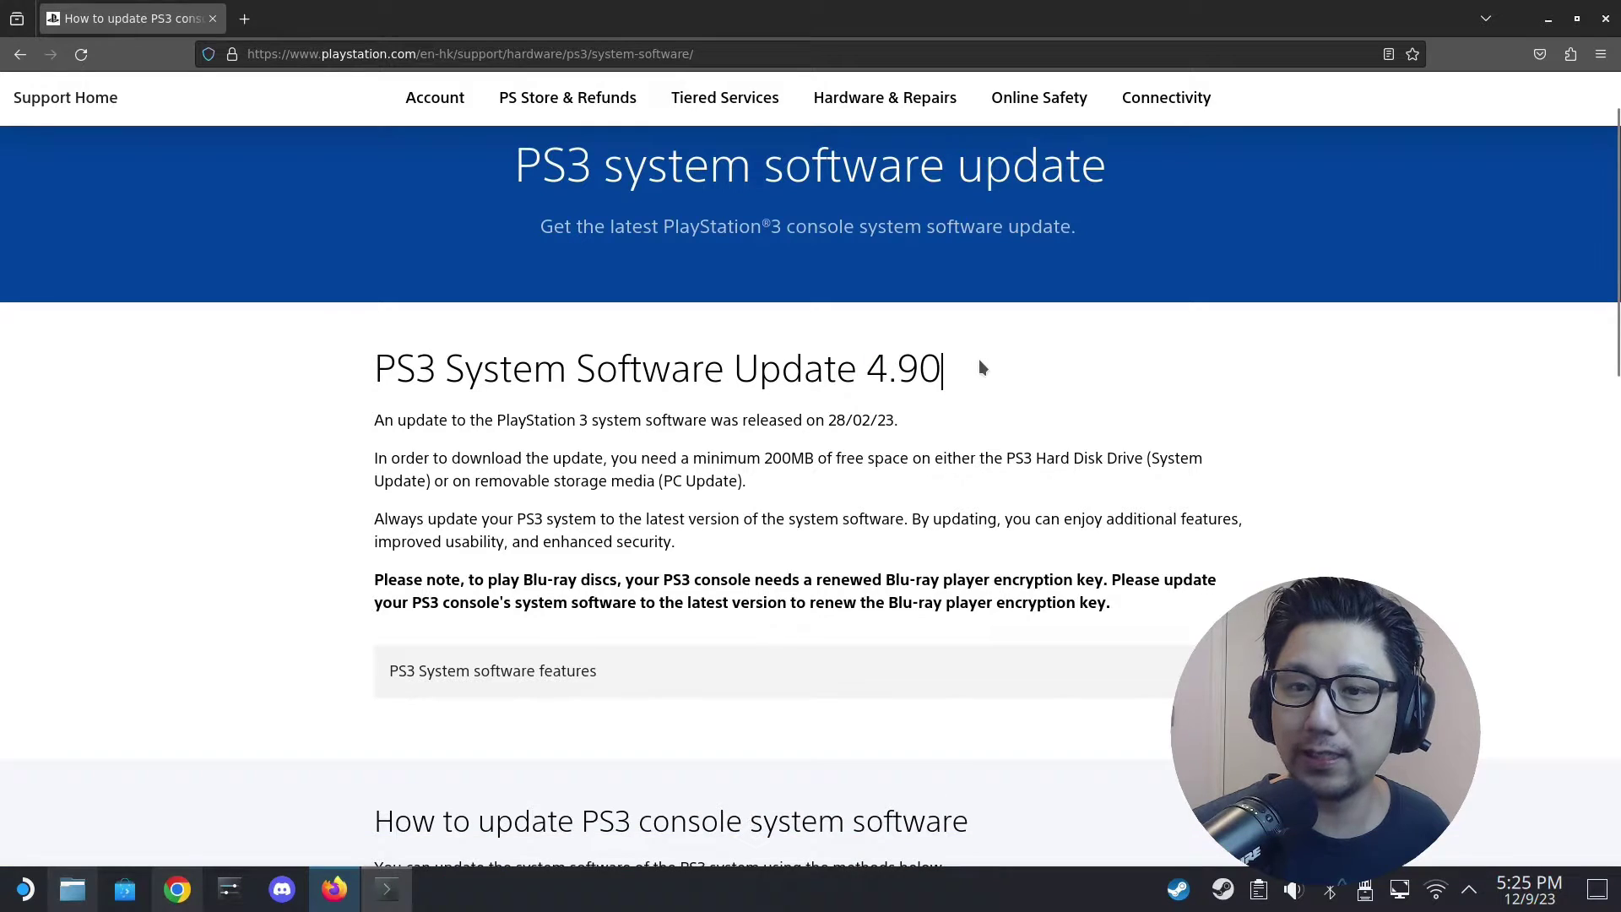
scroll(767, 417, "down", 3)
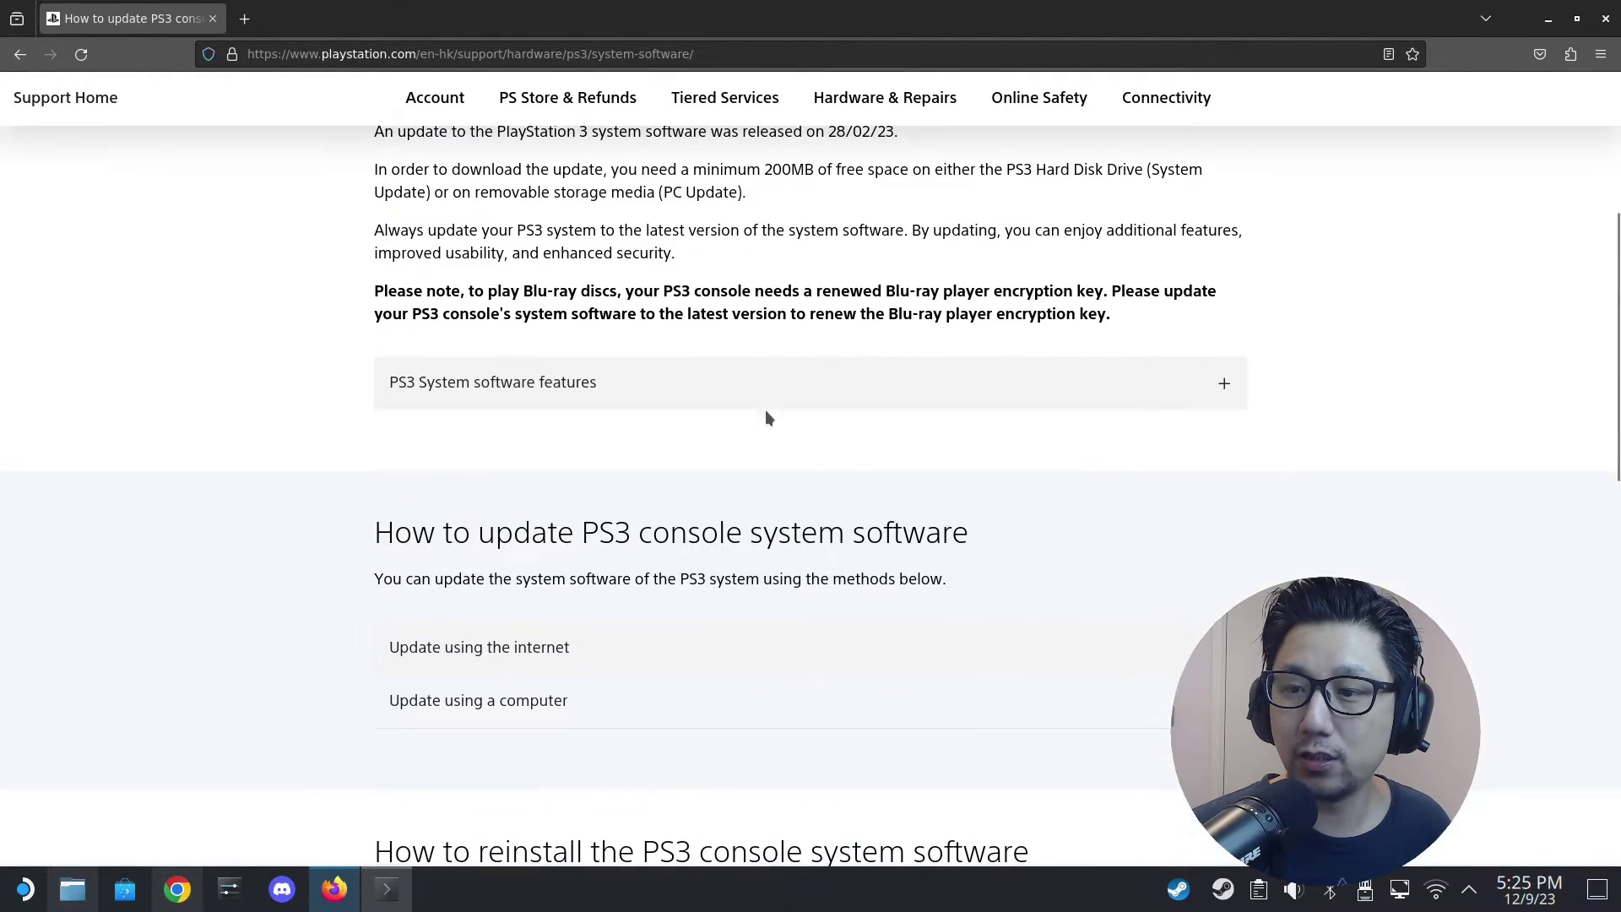
scroll(836, 342, "down", 2)
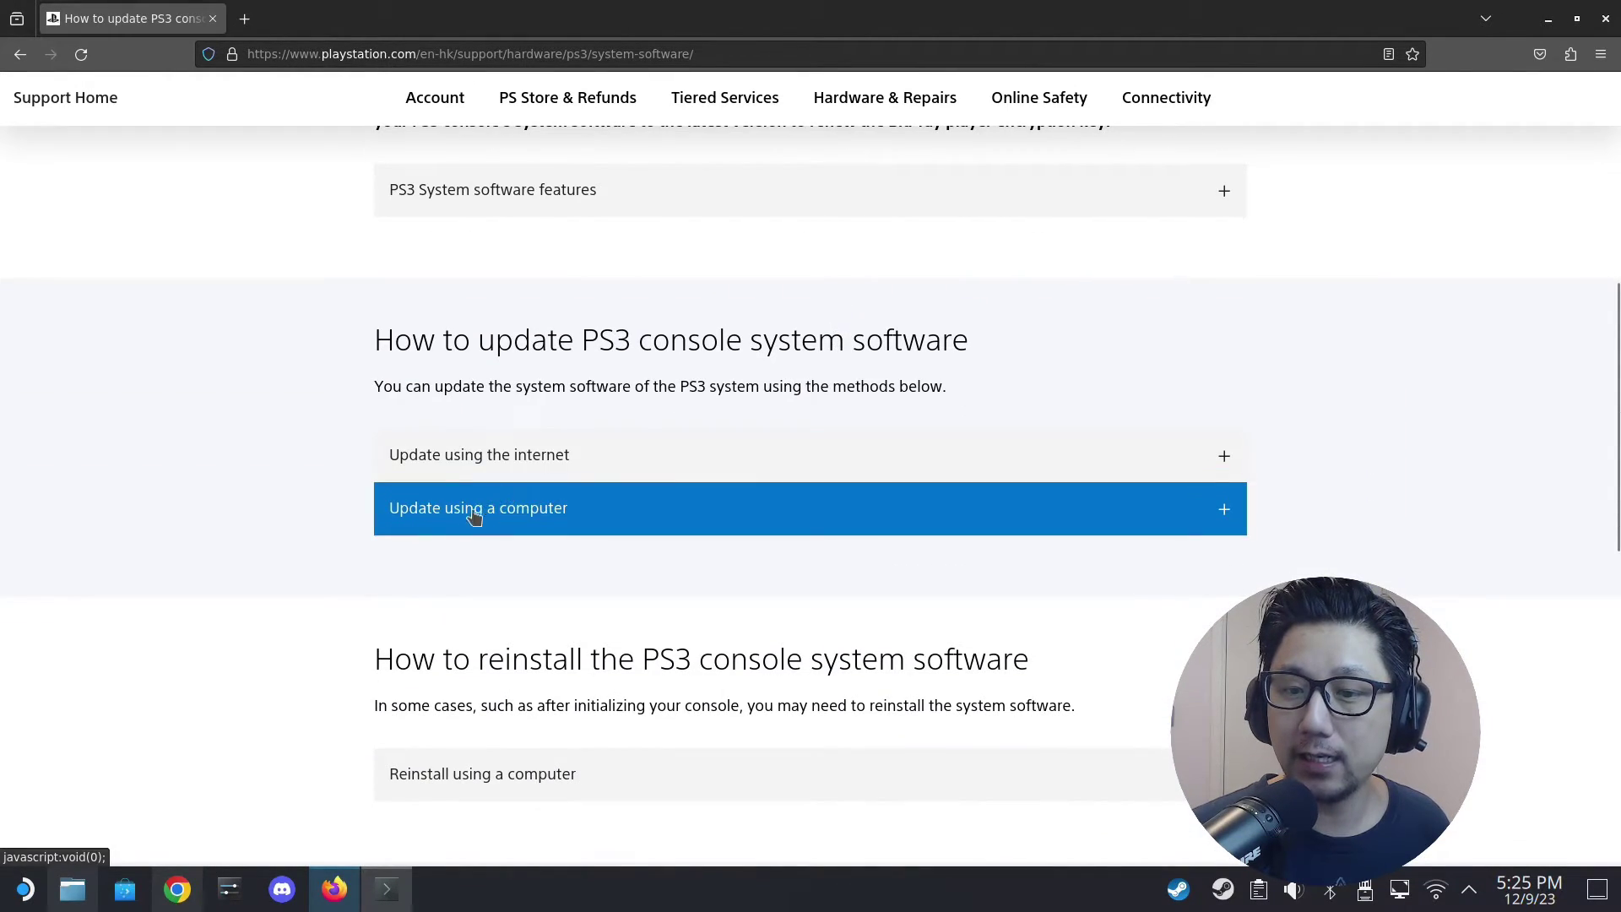
left_click(413, 515)
scroll(724, 471, "down", 2)
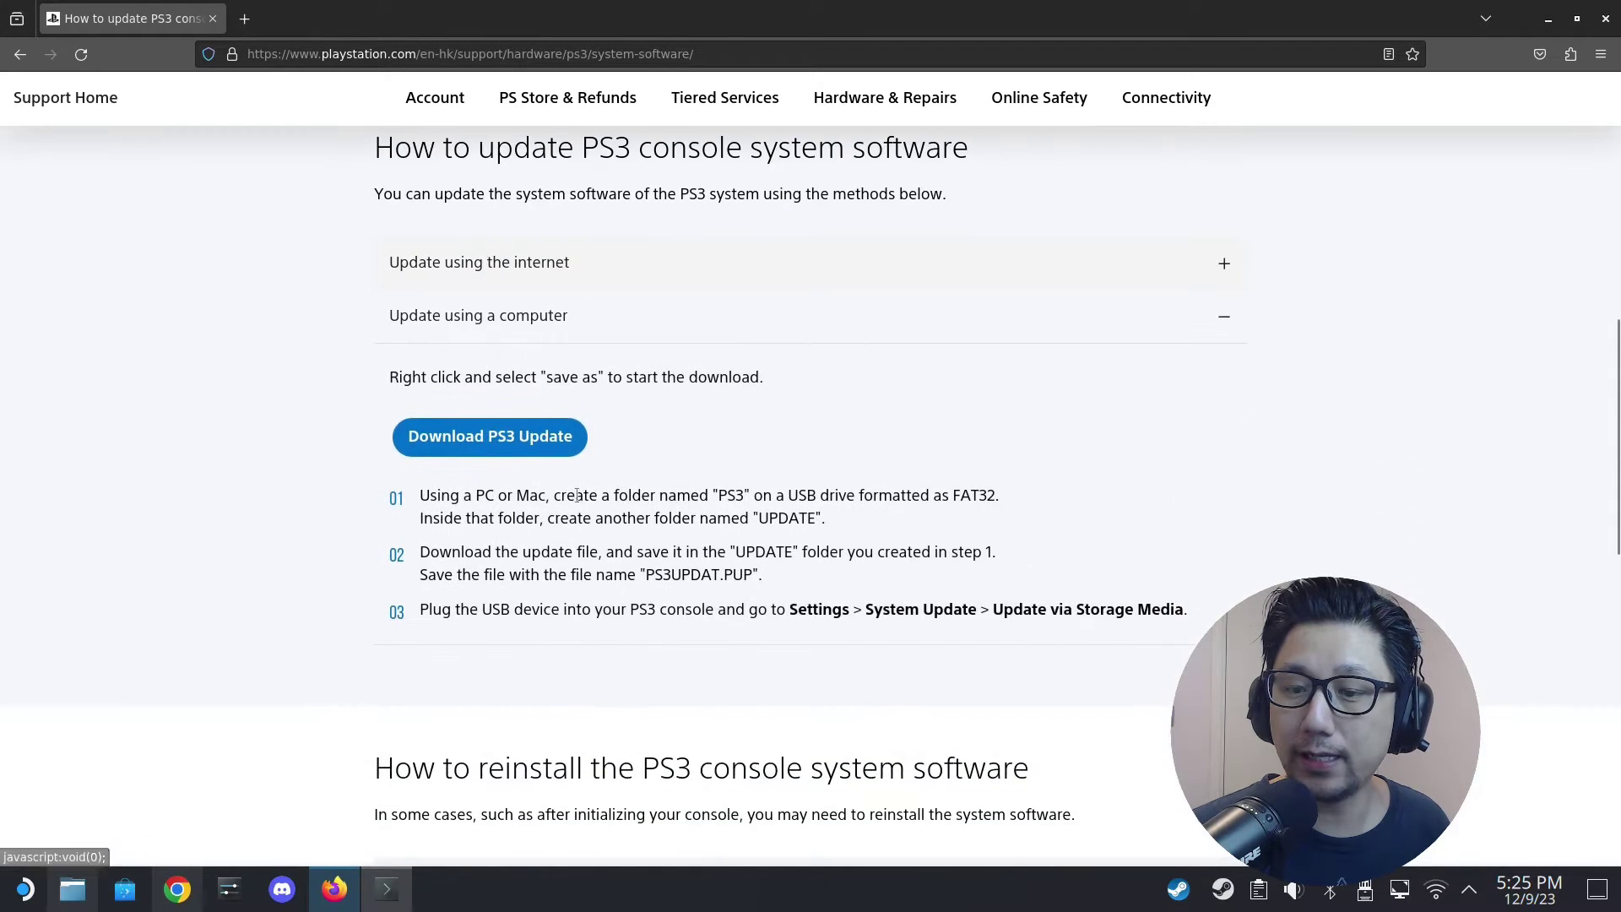
left_click(494, 455)
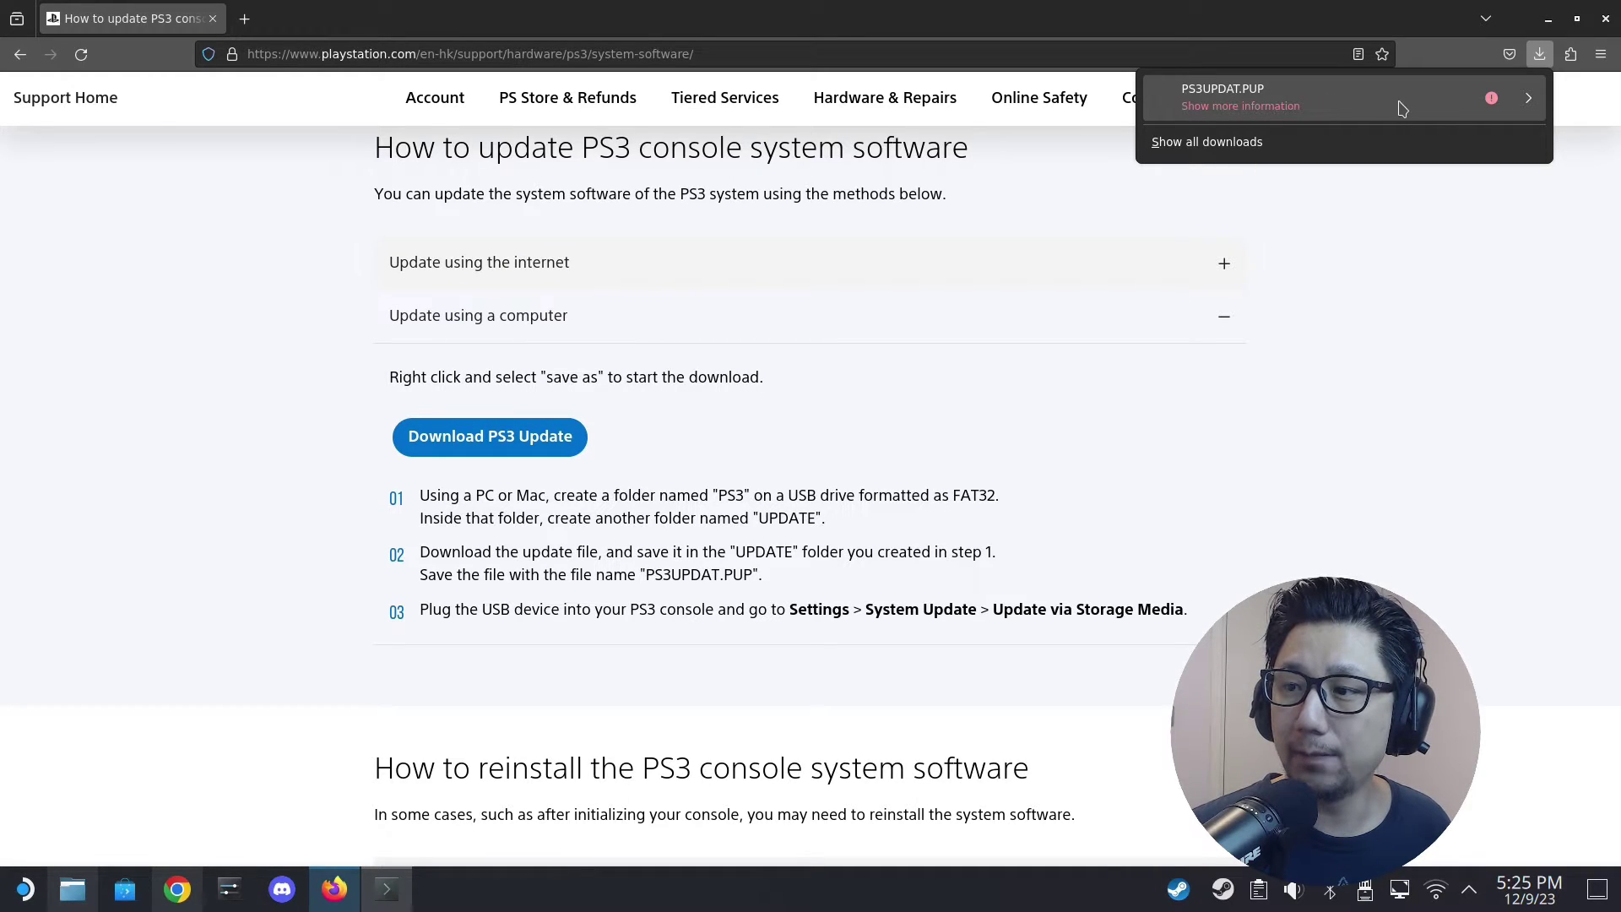
- Allow the blocked PS3UPDAT.PUP download and confirm it is progressing
left_click(1526, 110)
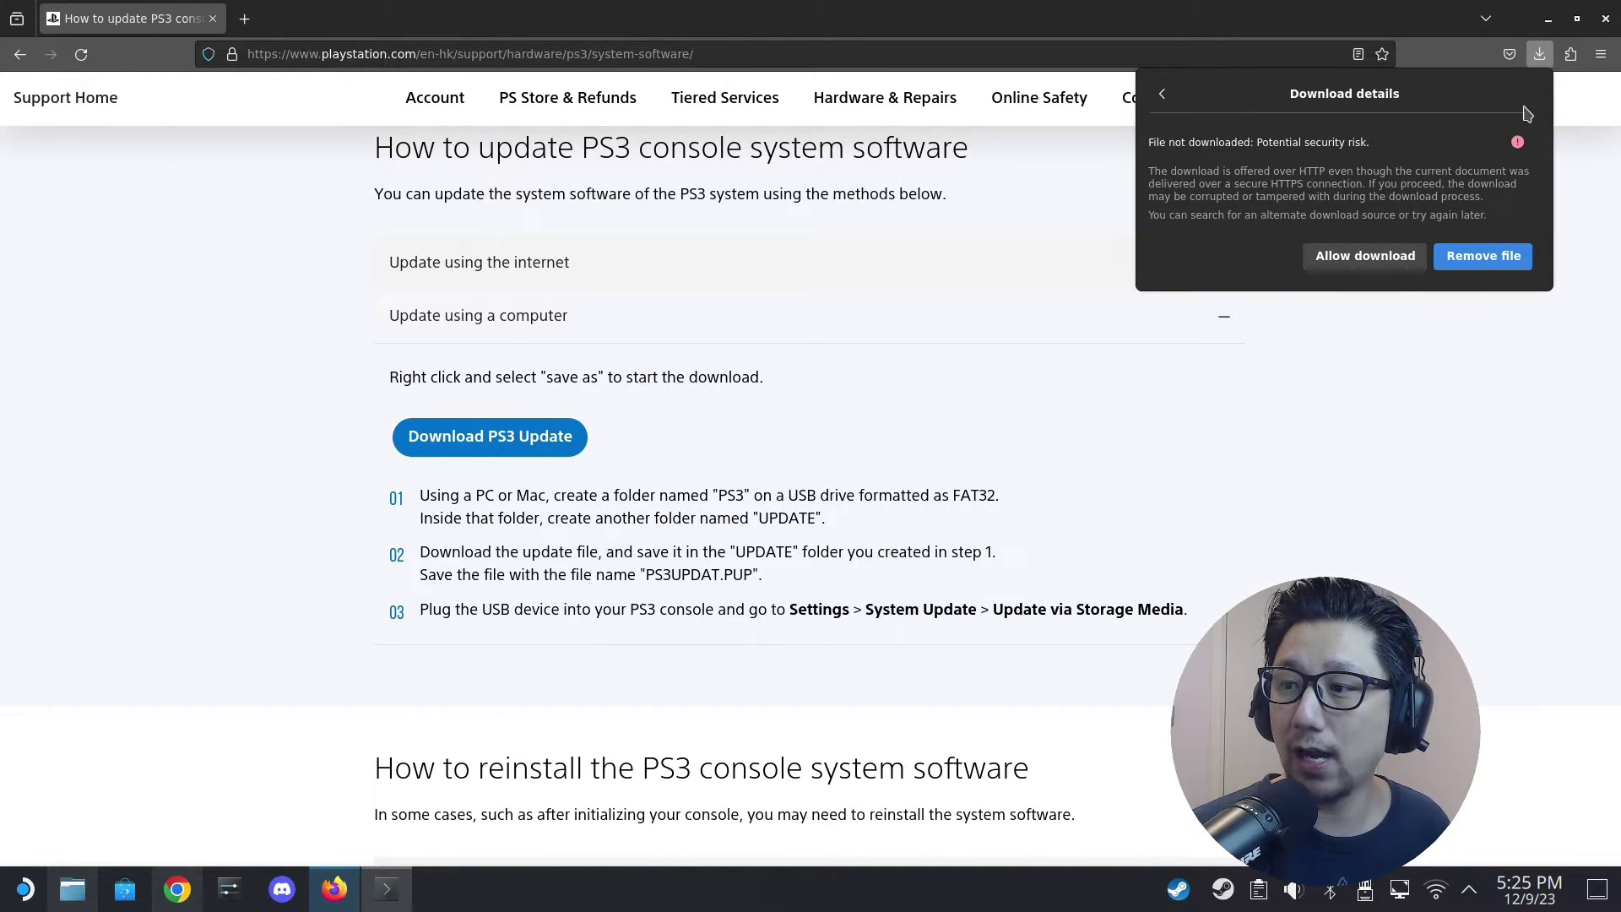
left_click(1354, 259)
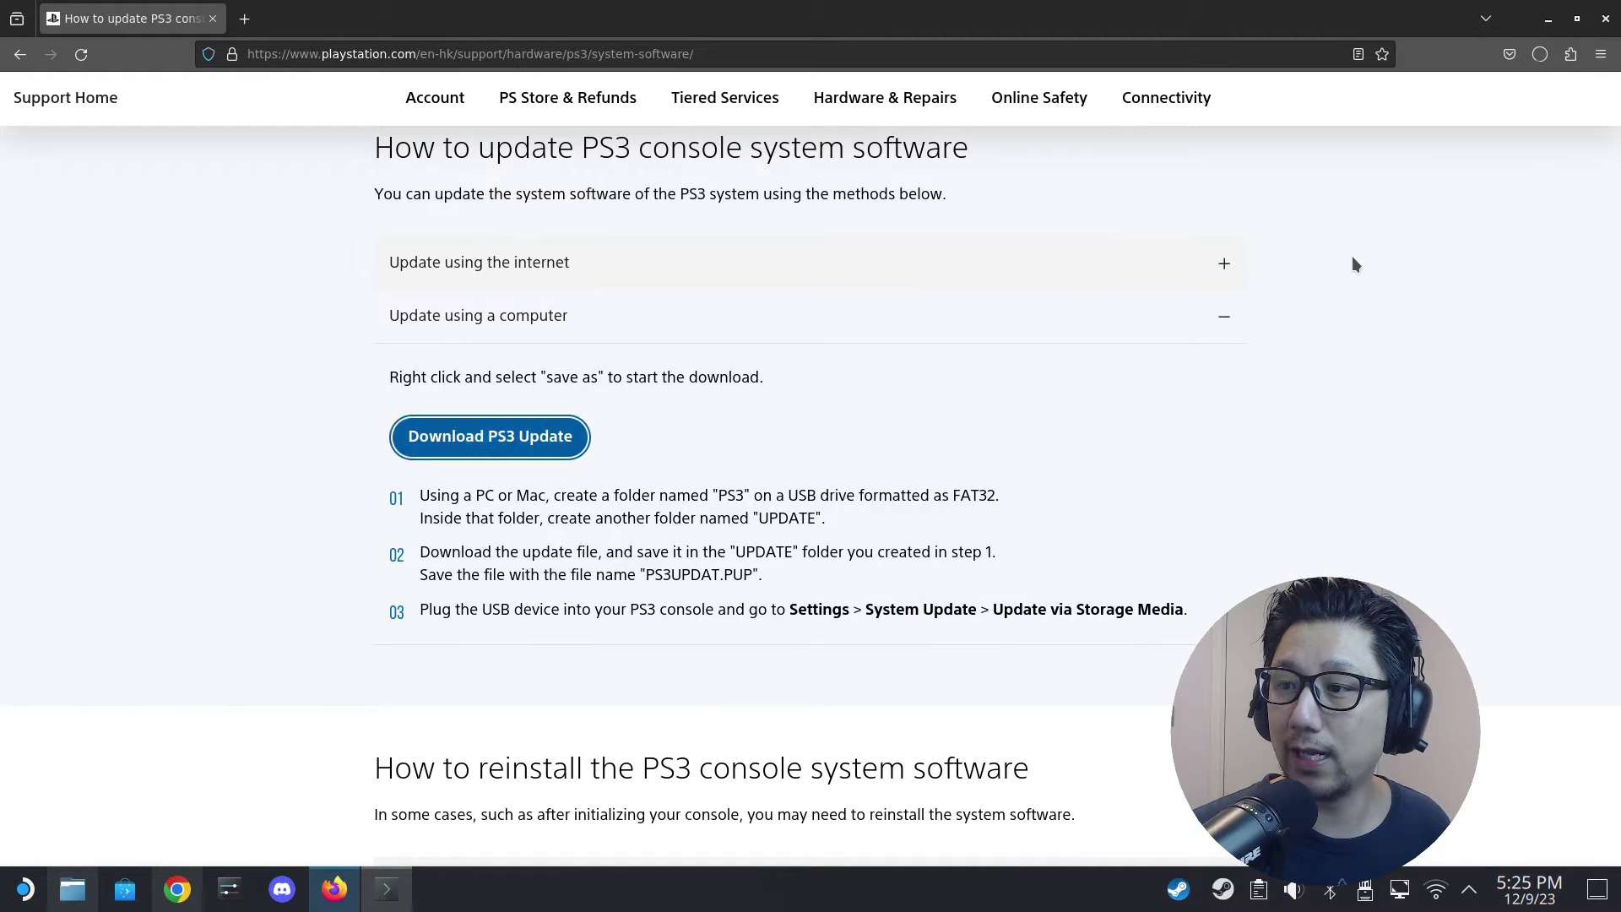
left_click(1540, 63)
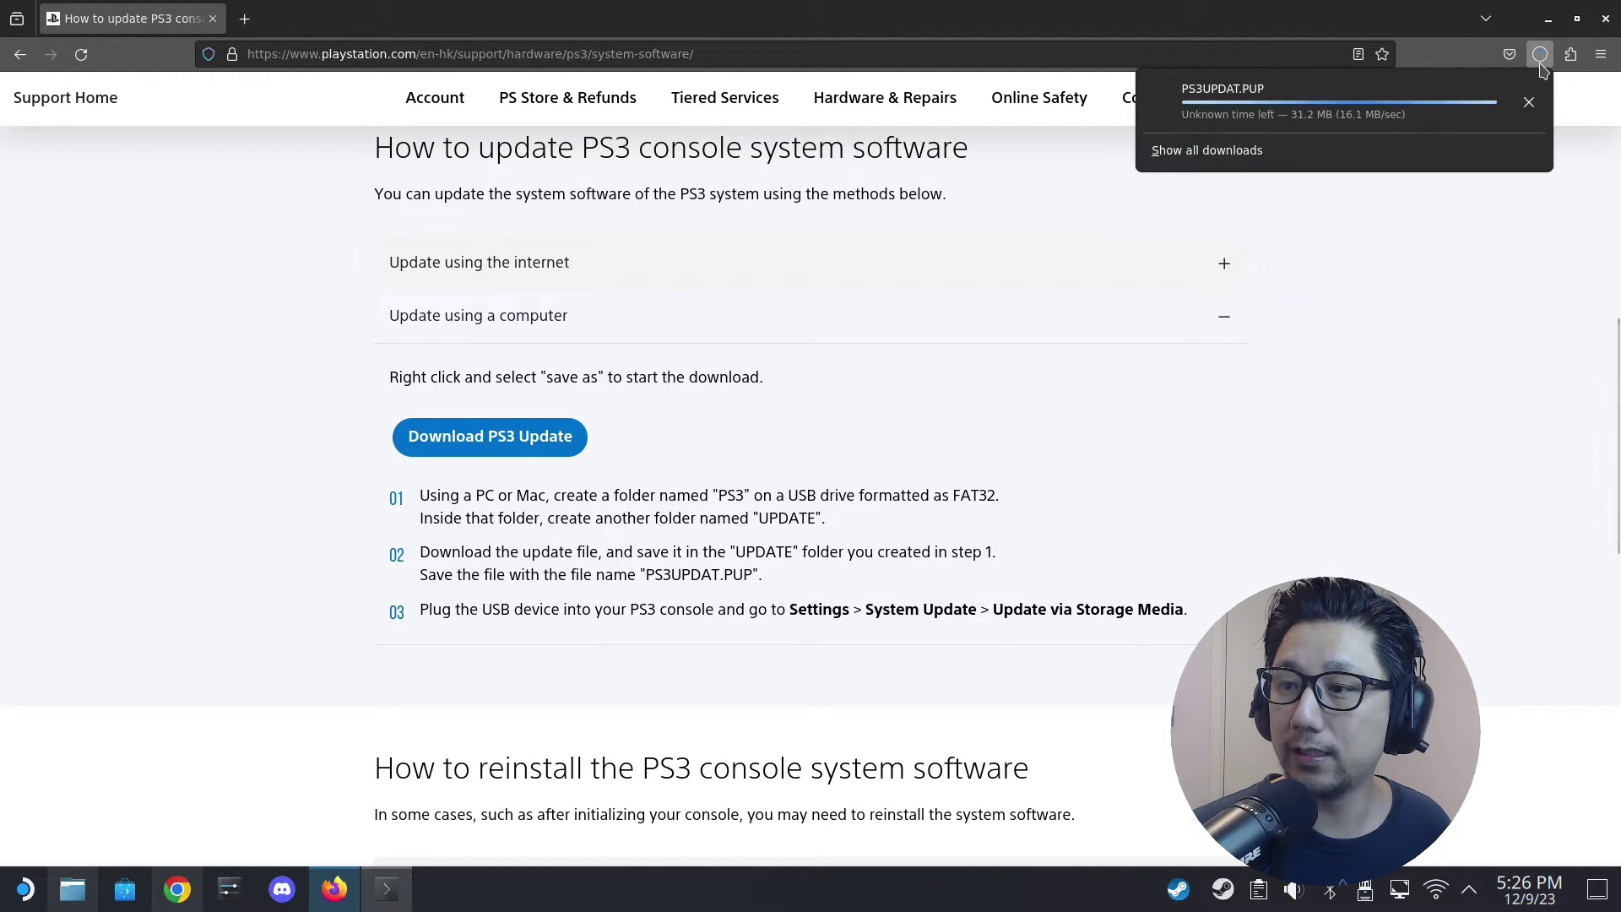
left_click(1163, 426)
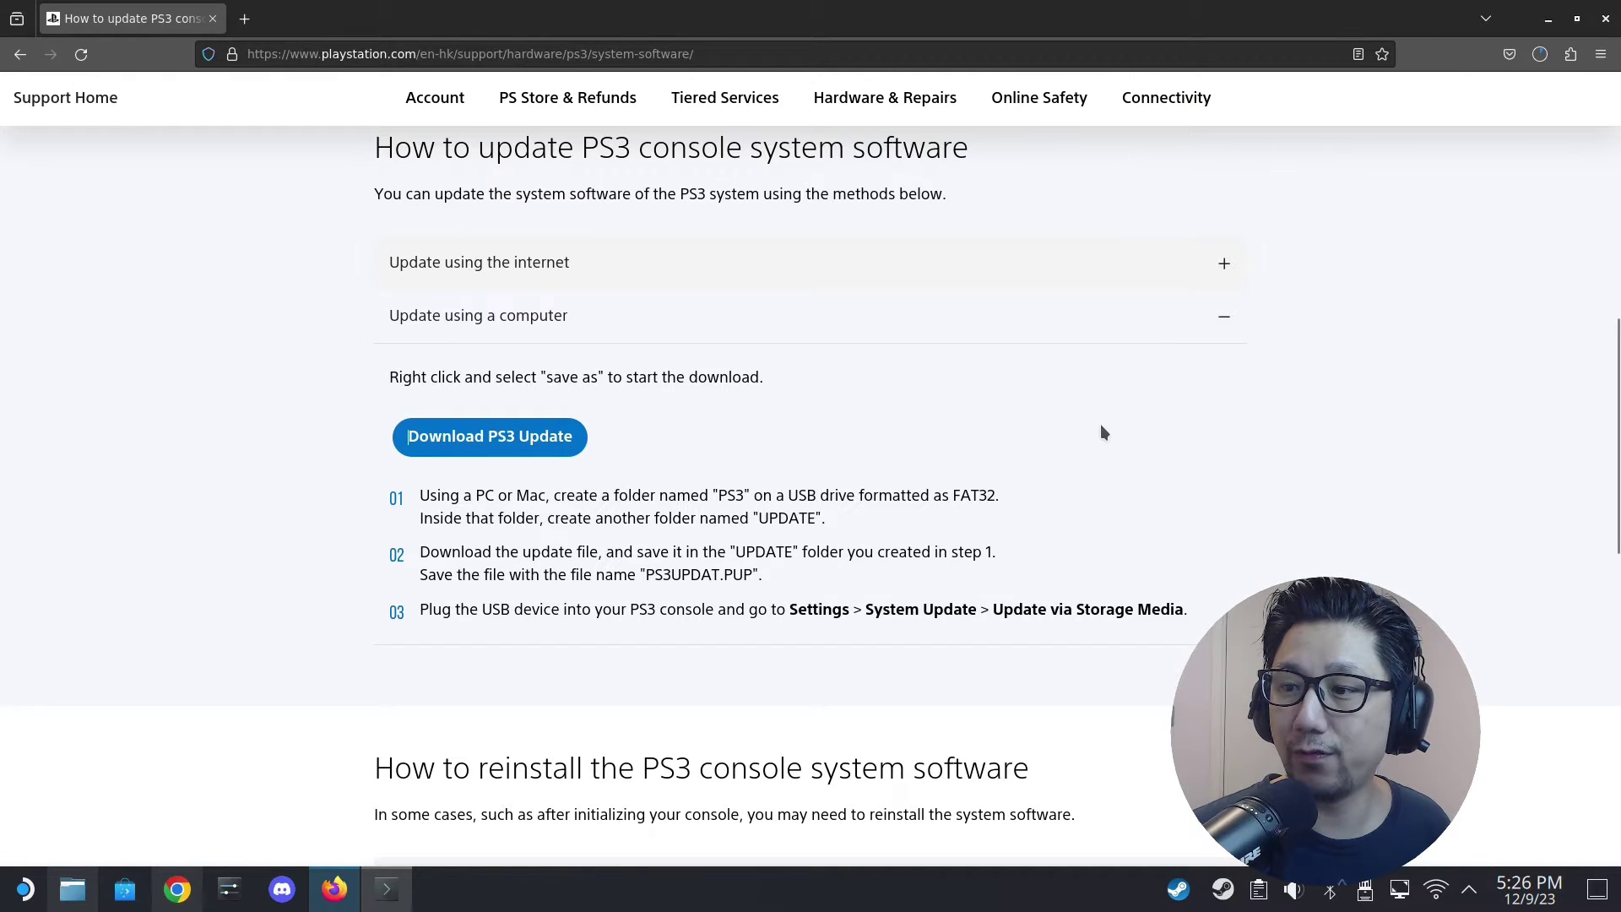
scroll(1103, 426, "up", 8)
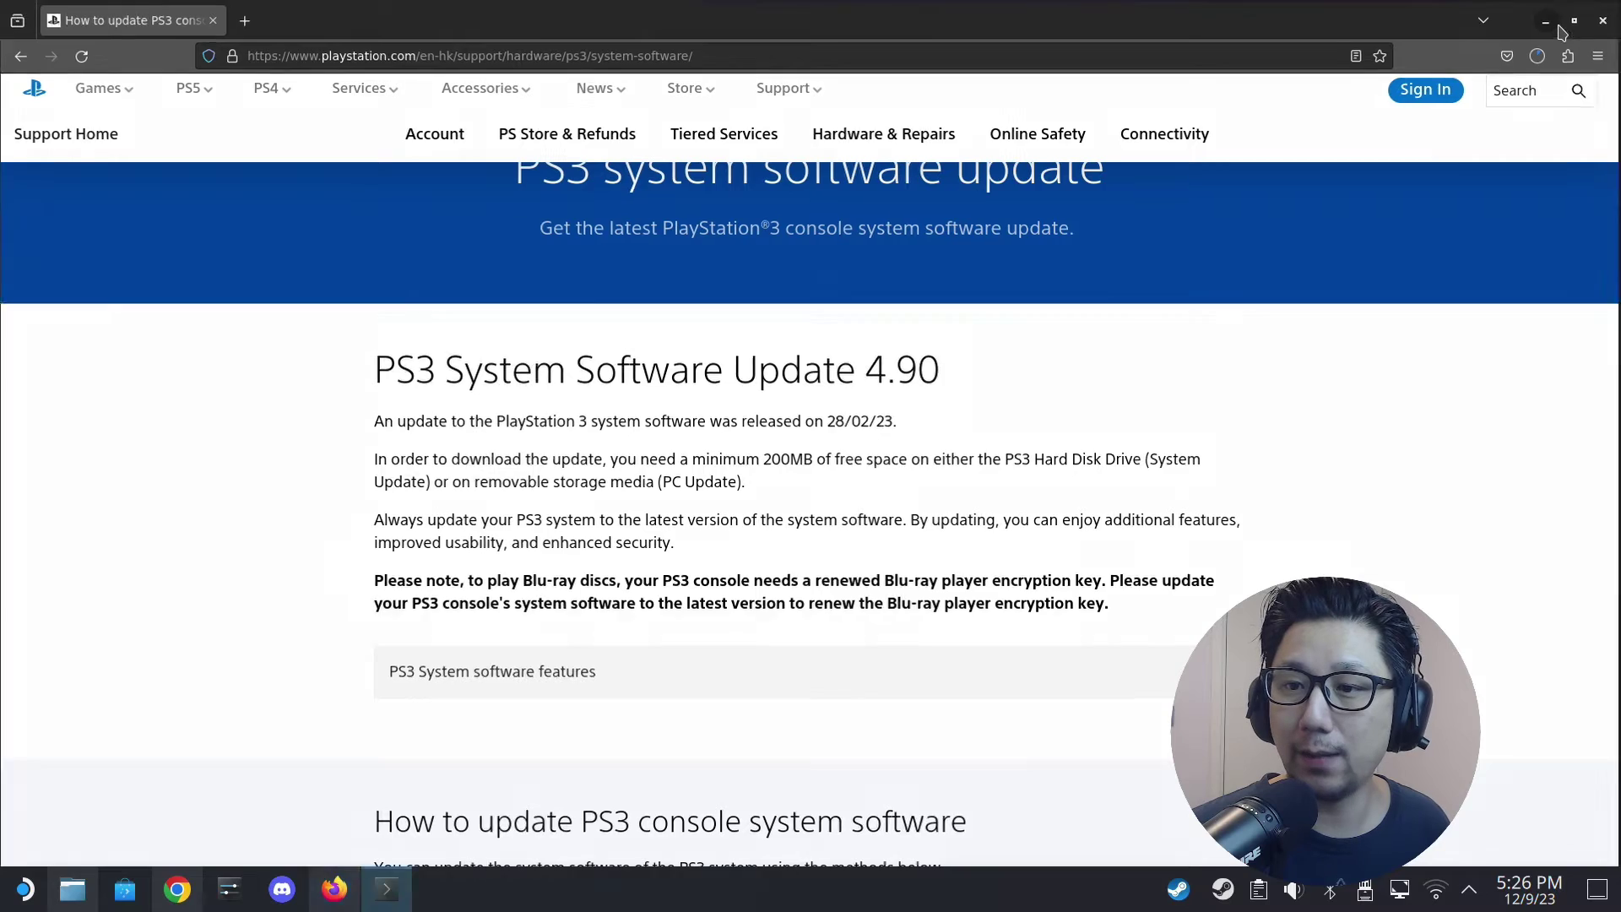
left_click(1558, 26)
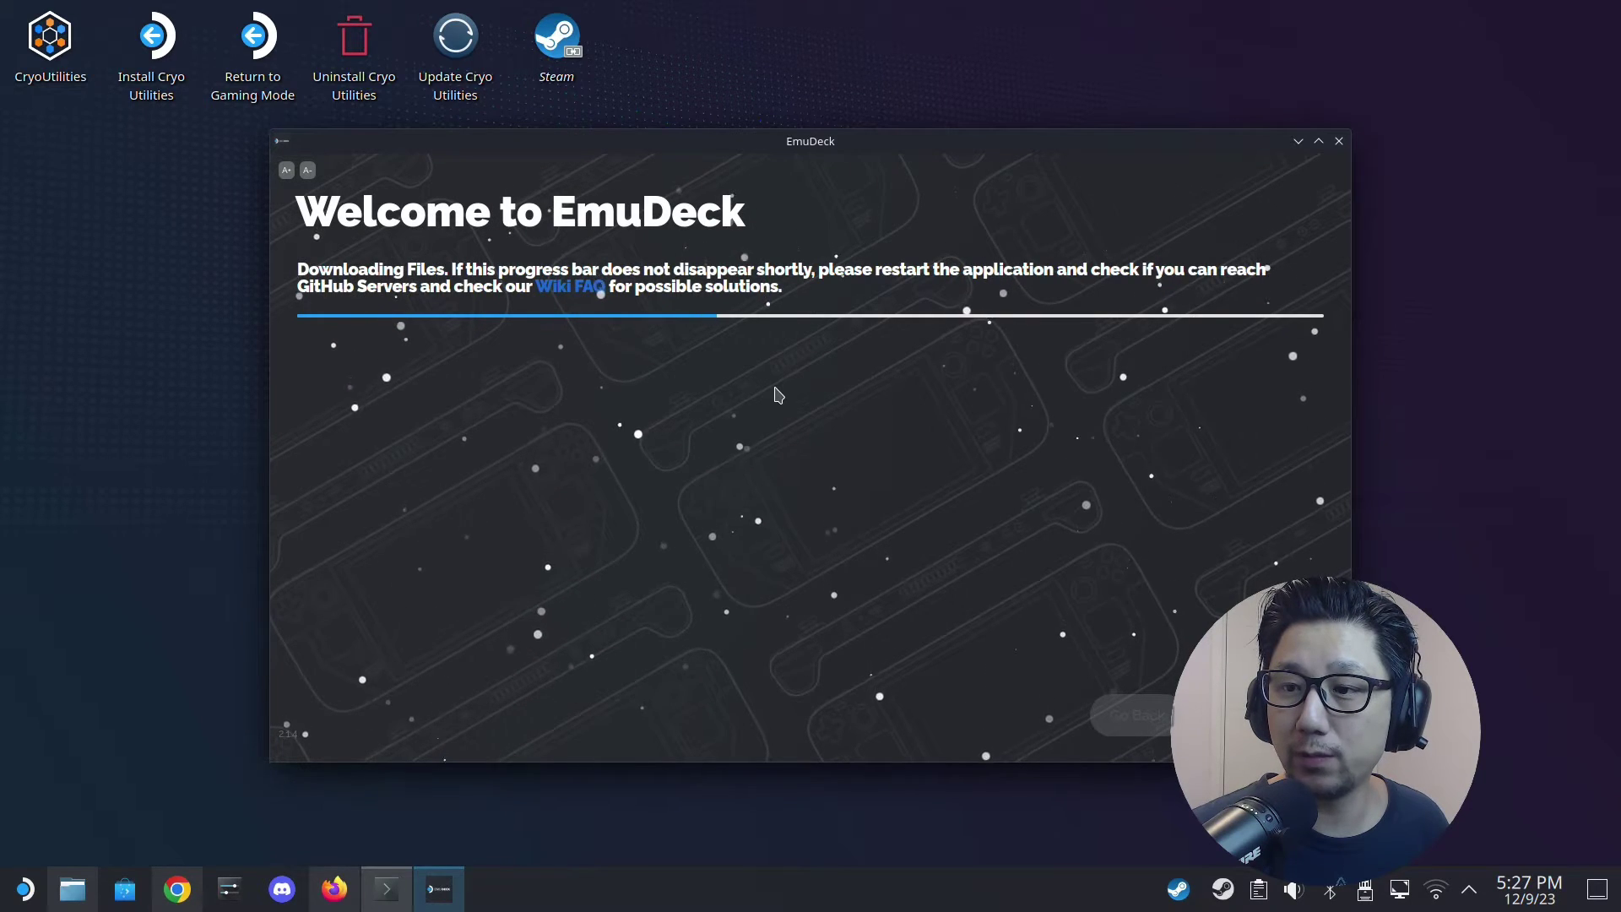
- Move the EmuDeck window up and left while it finishes downloading files
left_click_drag(854, 150, 624, 59)
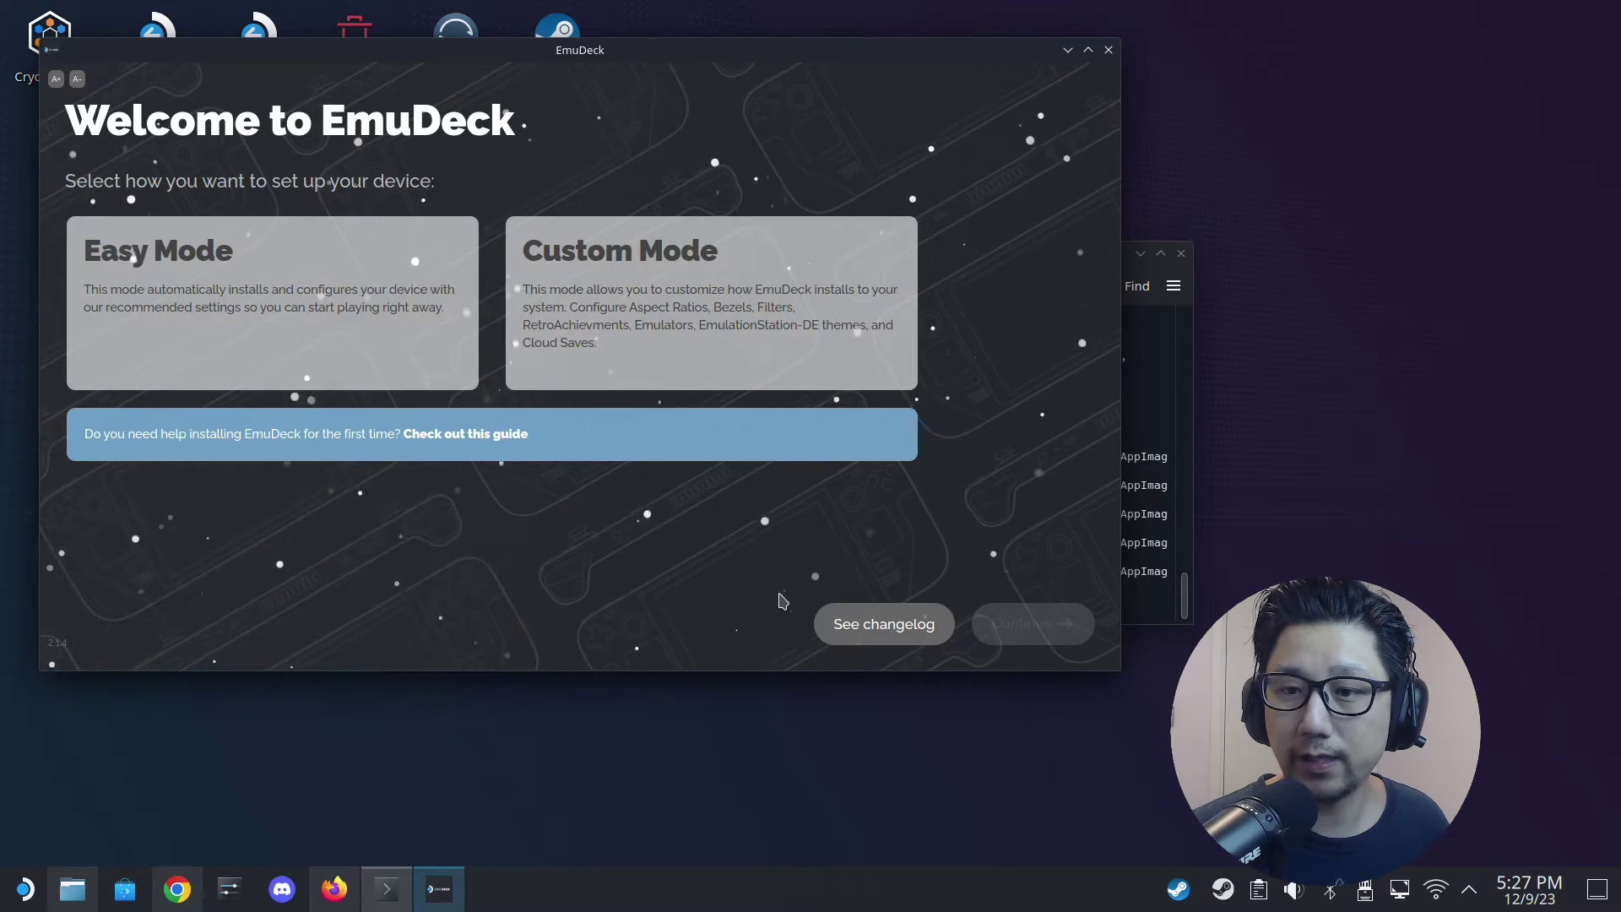
- Install EmuDeck in Easy Mode for Steam Deck with ROMs stored on the SD card
left_click(221, 275)
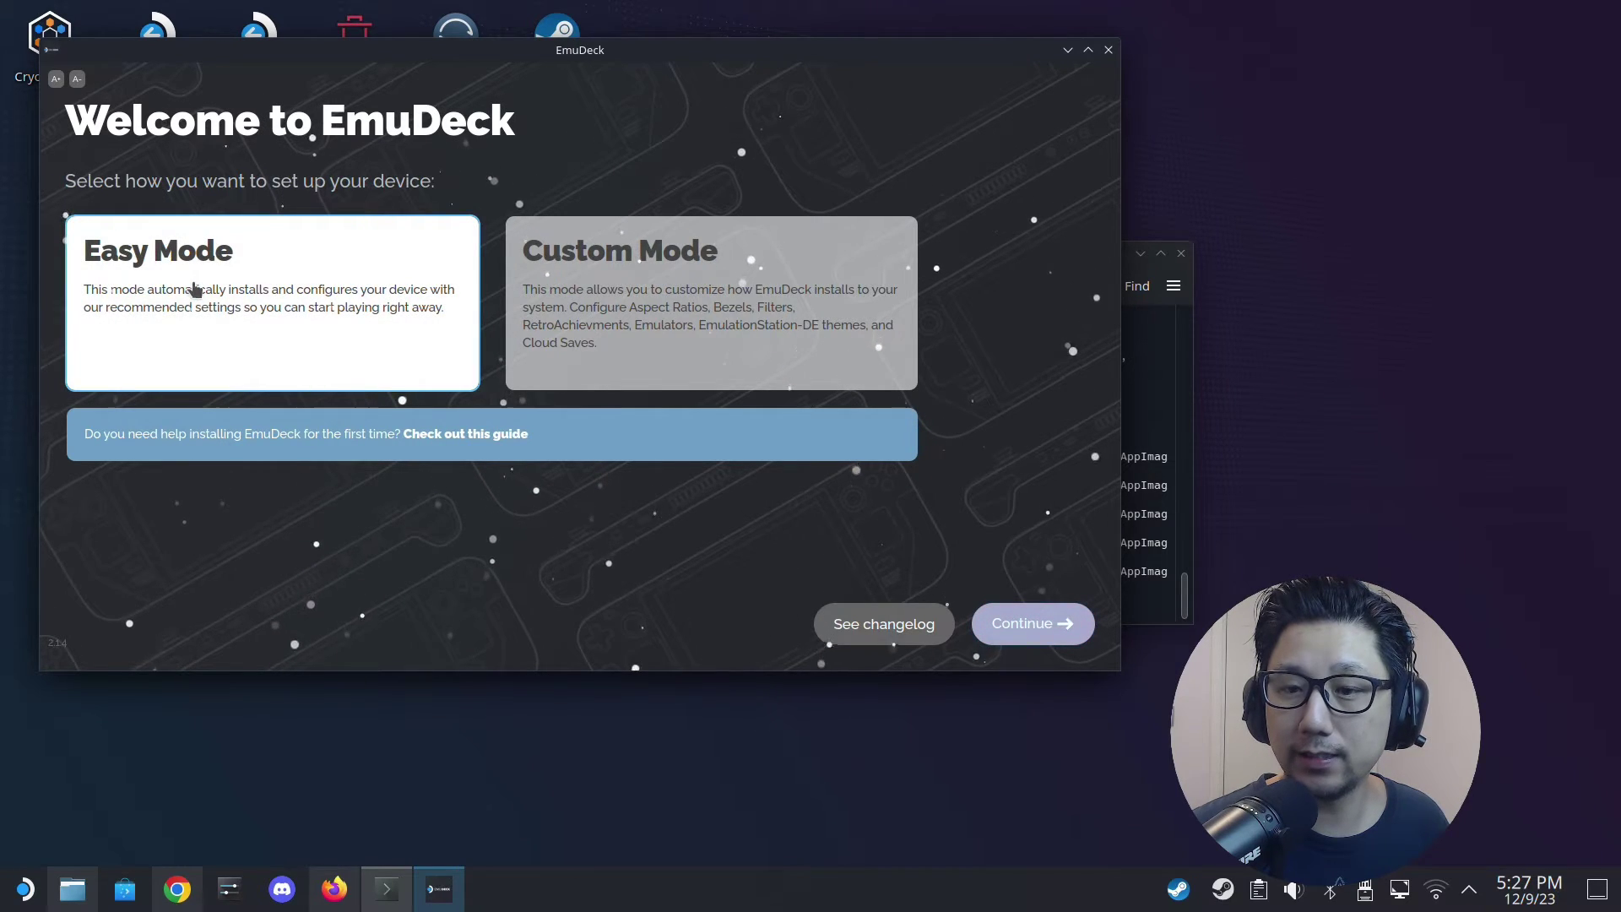
left_click(1037, 624)
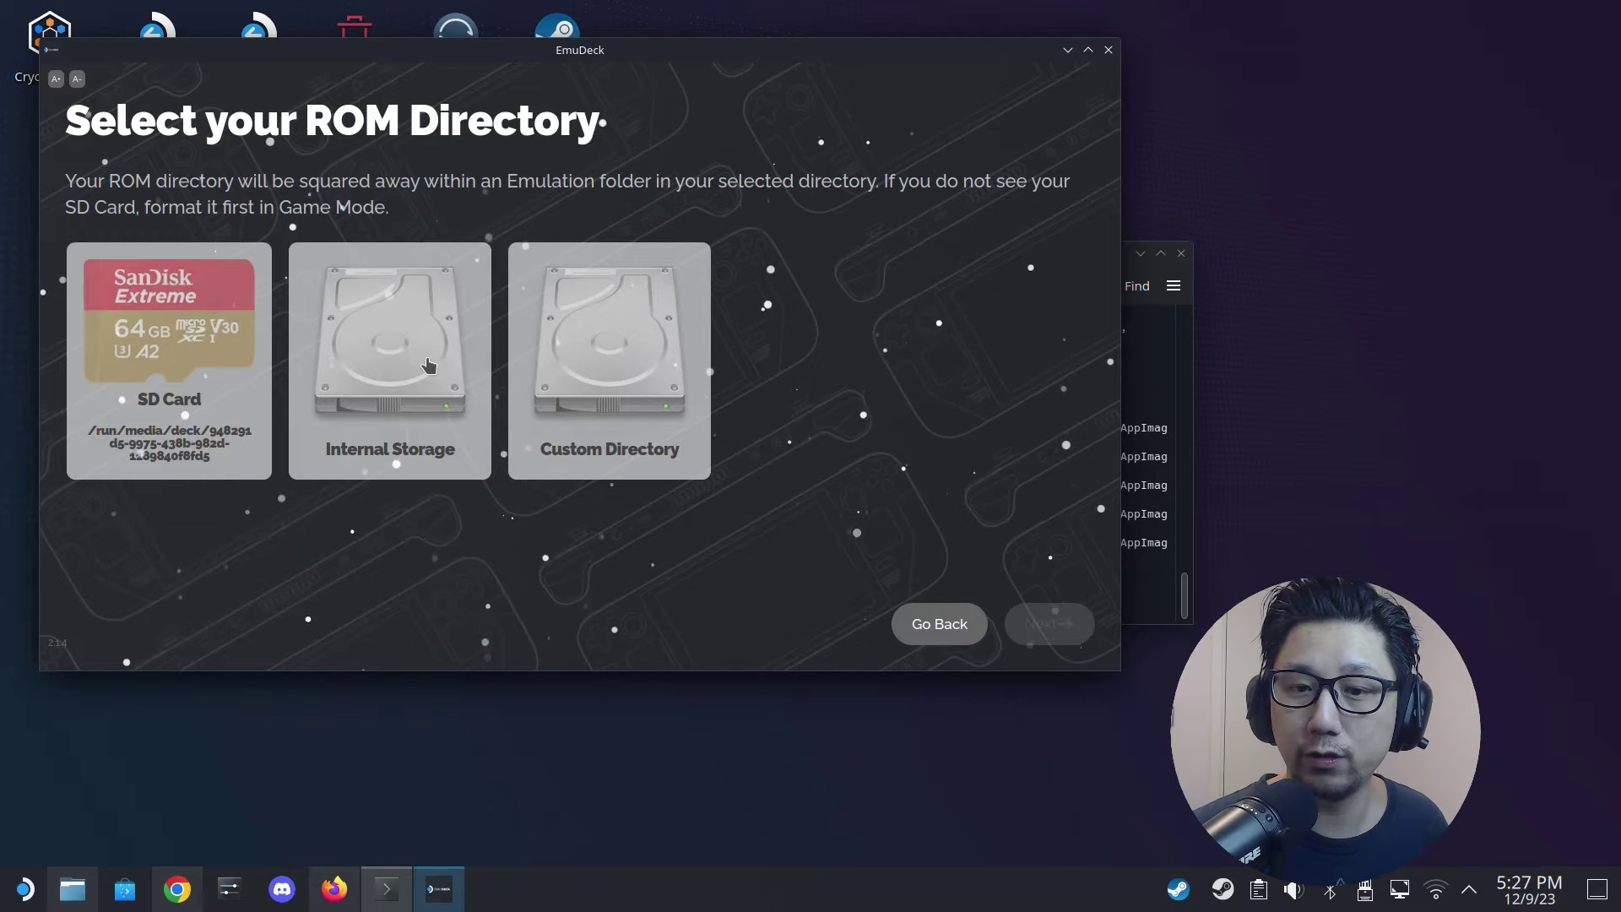
left_click(135, 376)
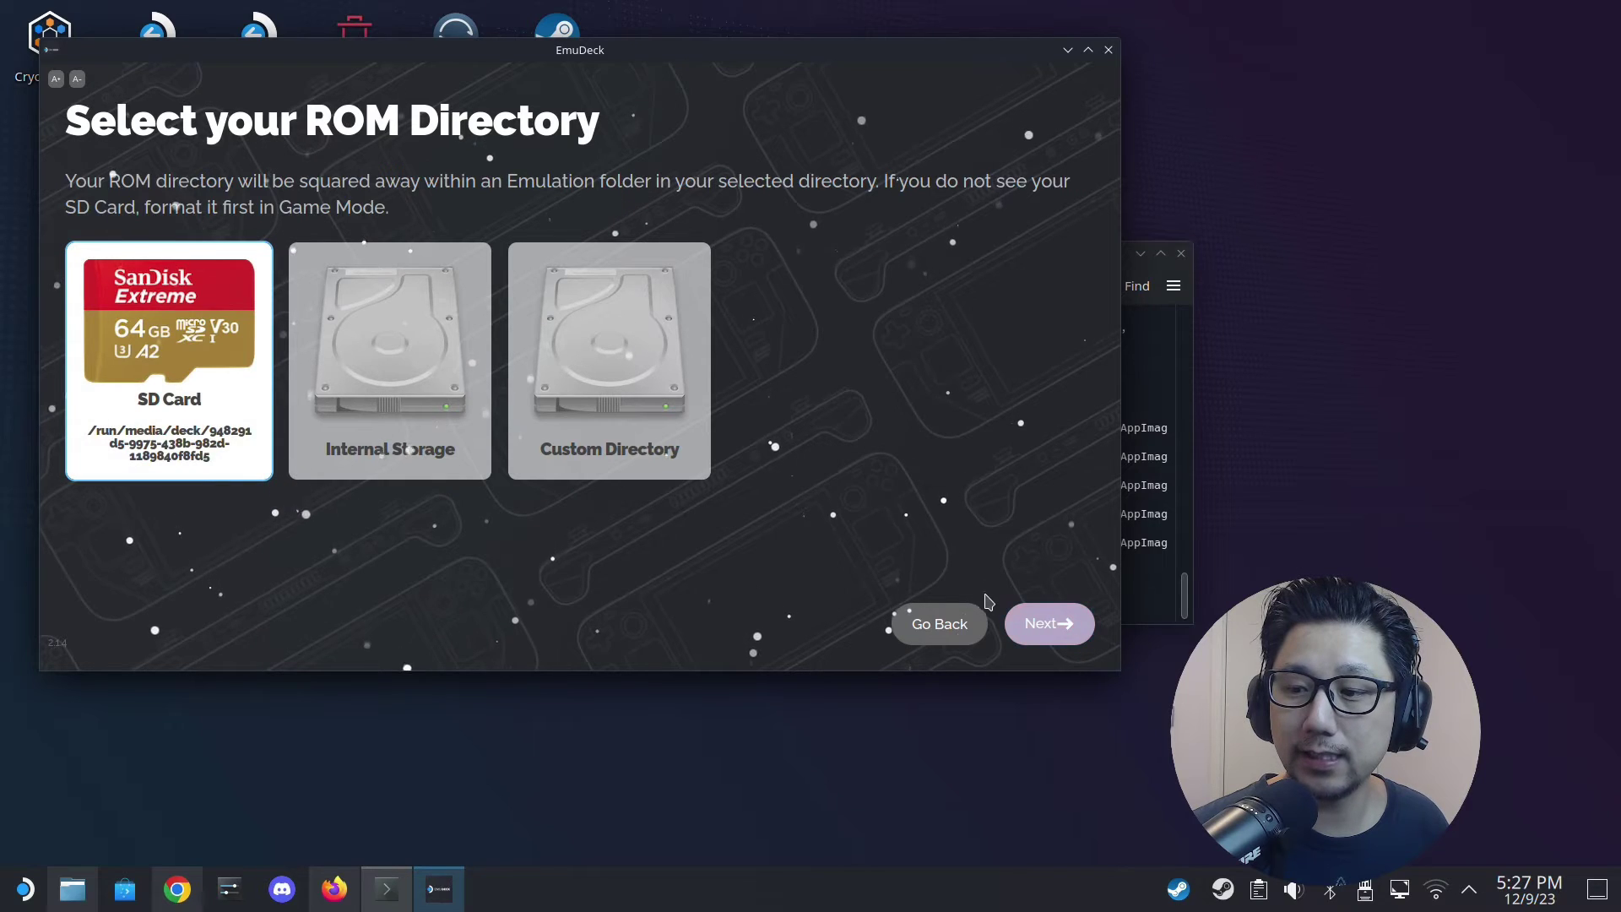
left_click(1045, 623)
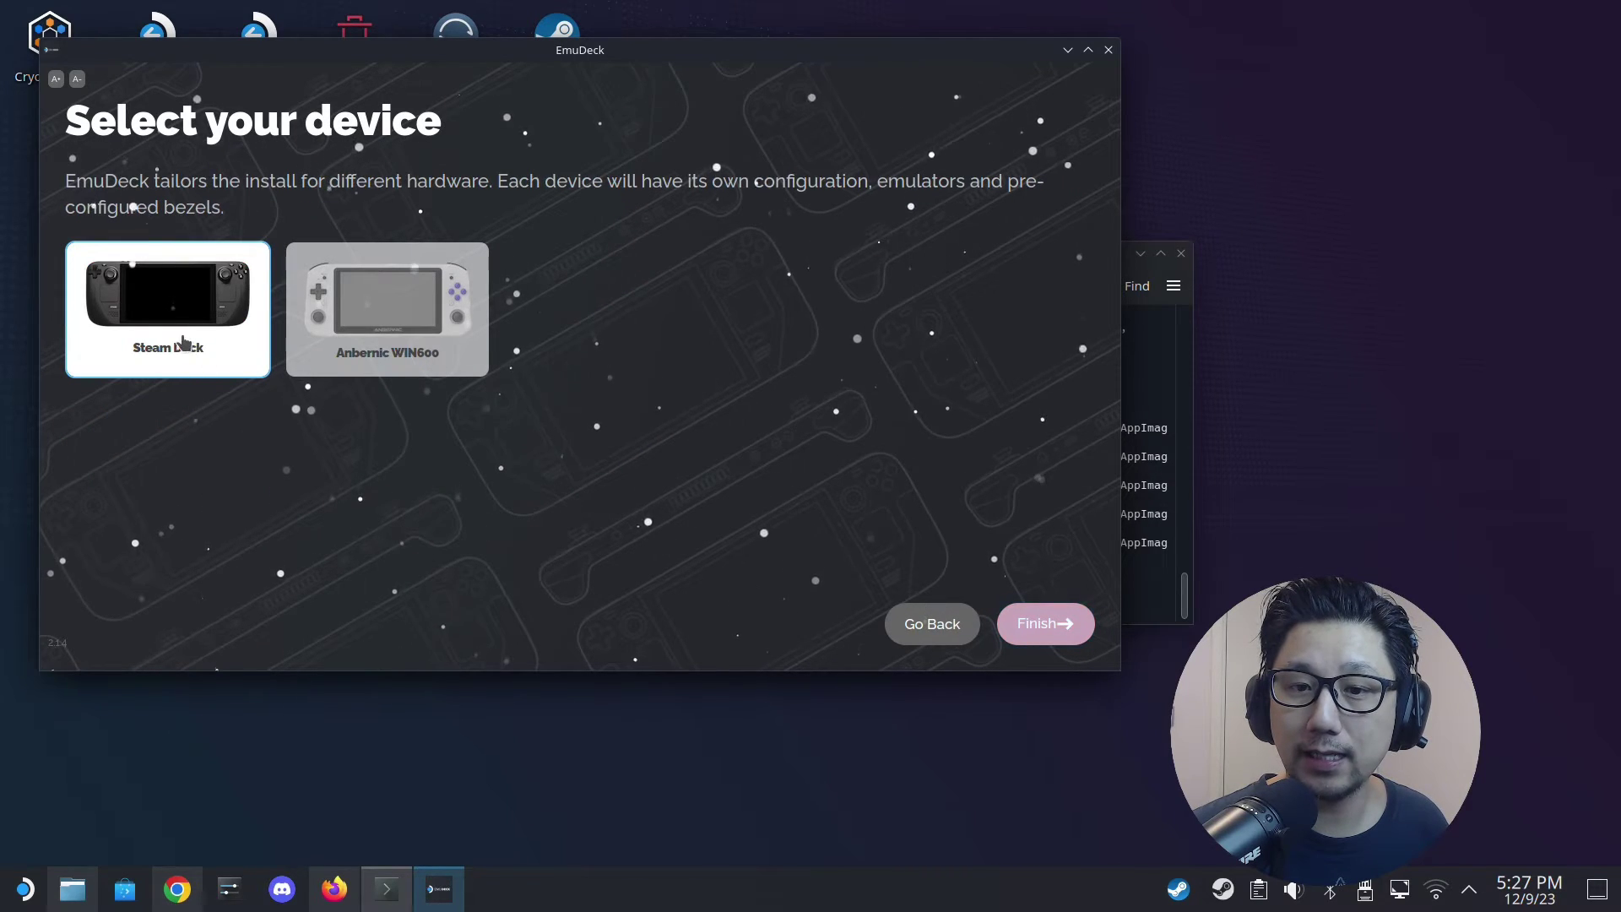
left_click(1045, 626)
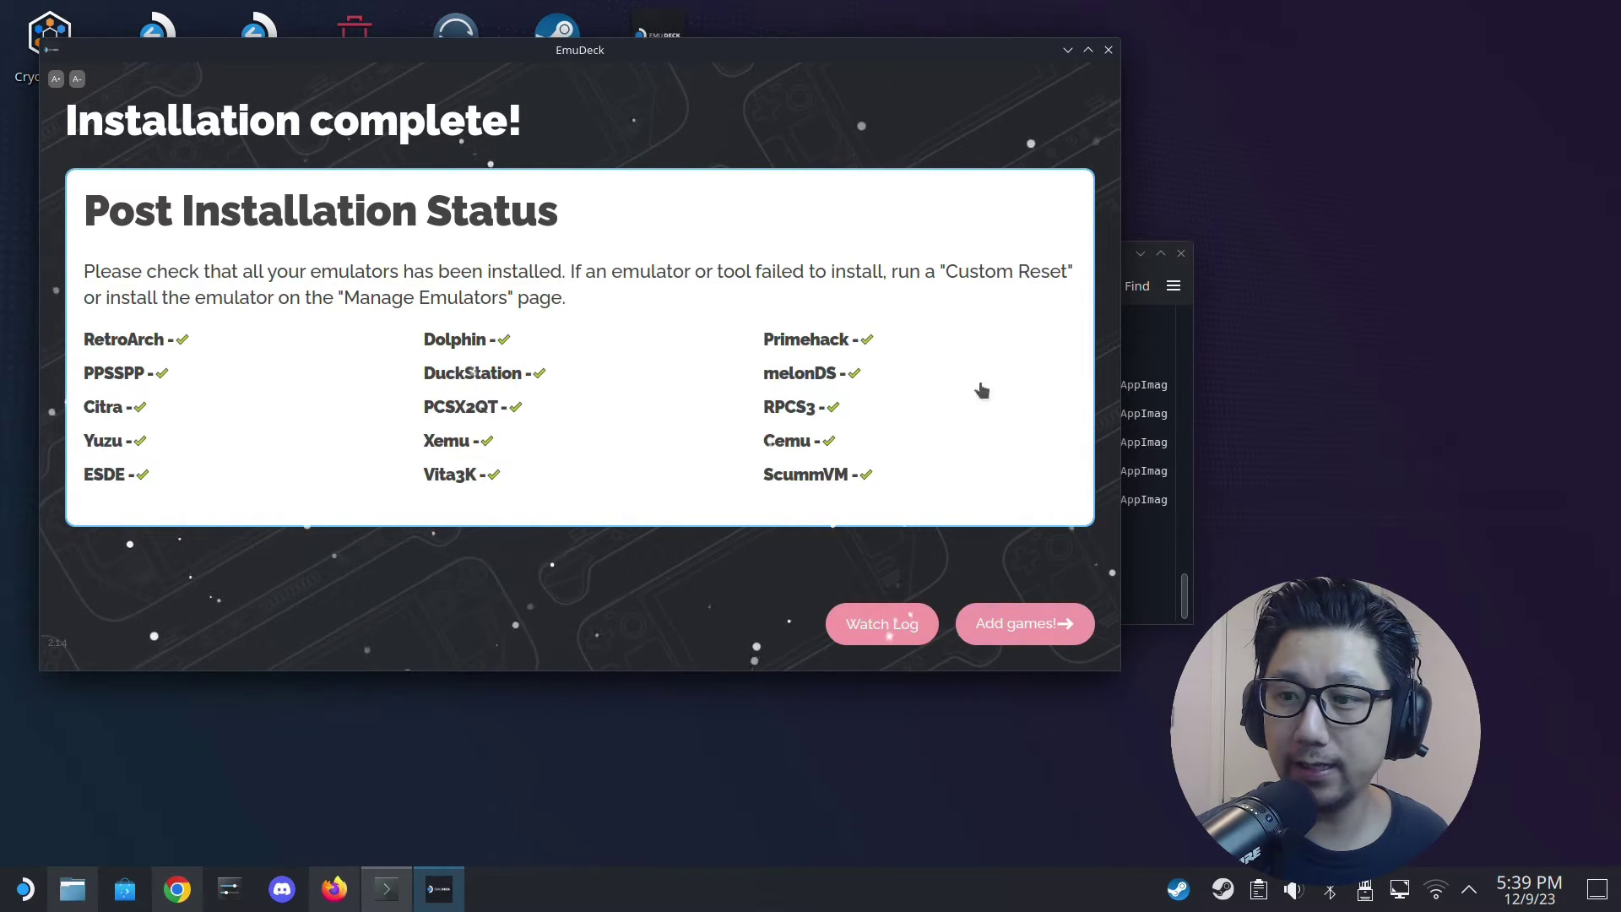
- Skip the USB game transfer, look over the Welcome back page, and minimize EmuDeck
left_click(1022, 624)
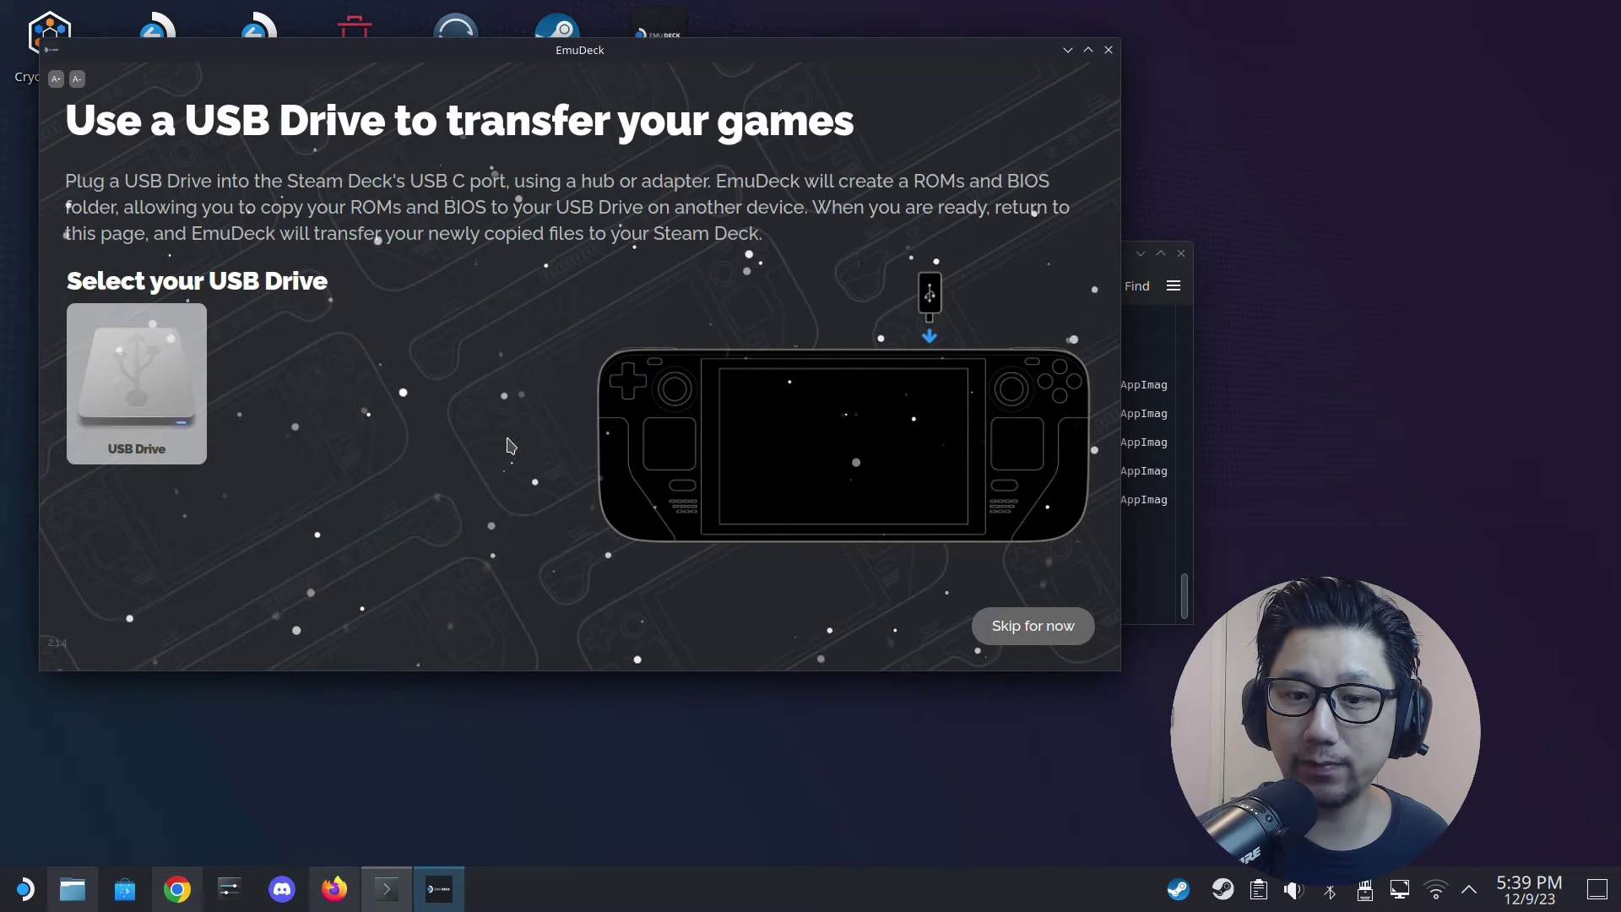
left_click(1009, 625)
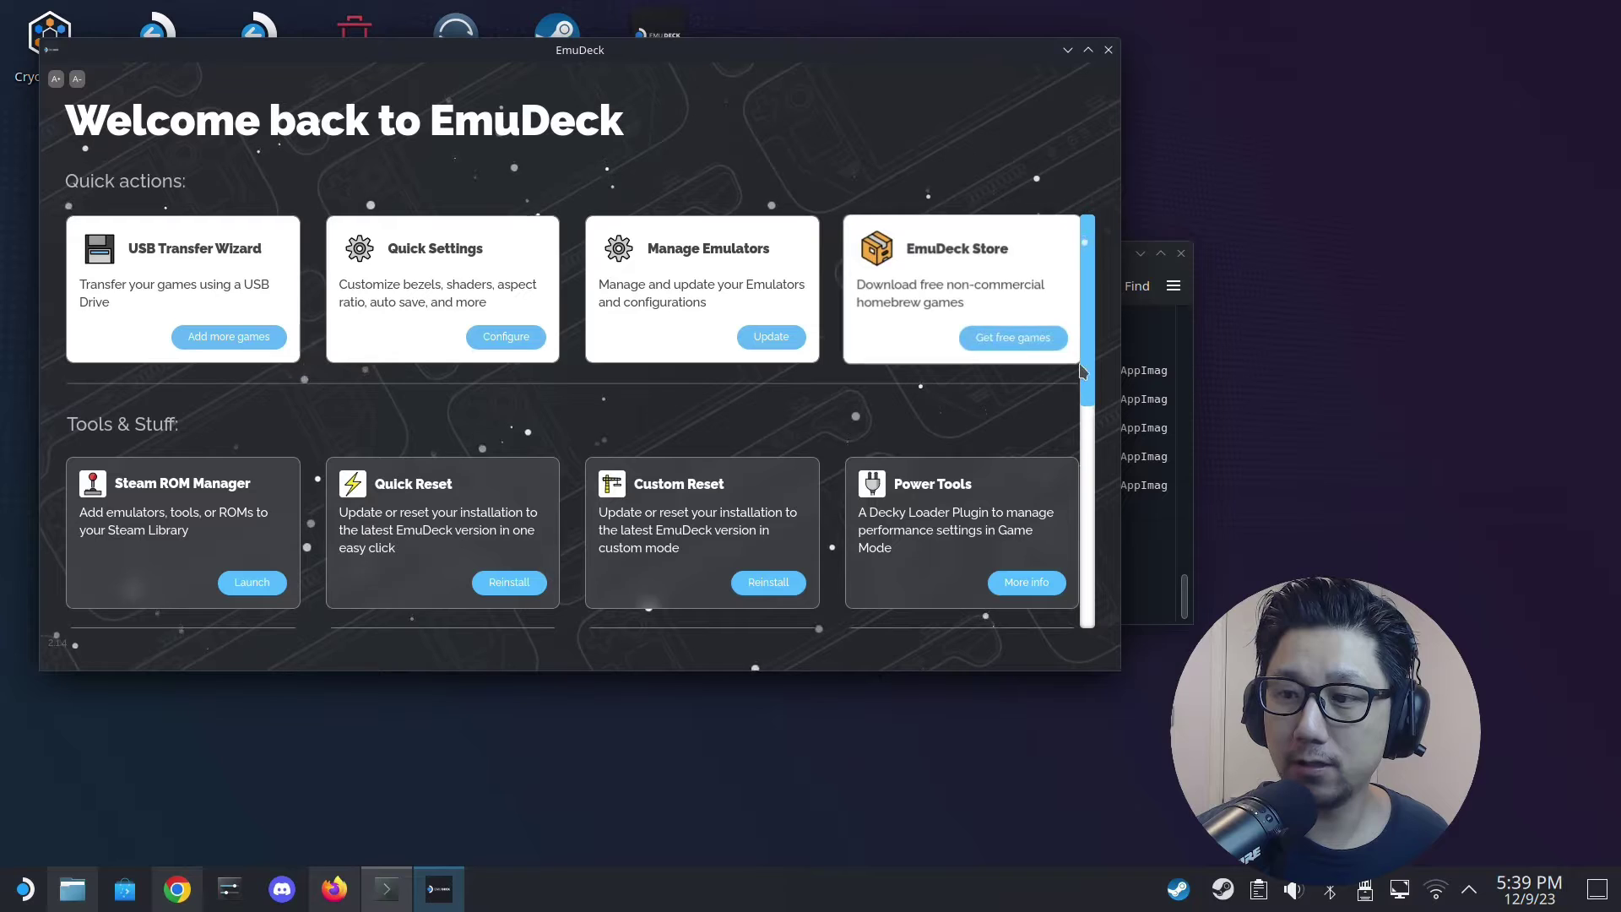
scroll(1094, 506, "down", 7)
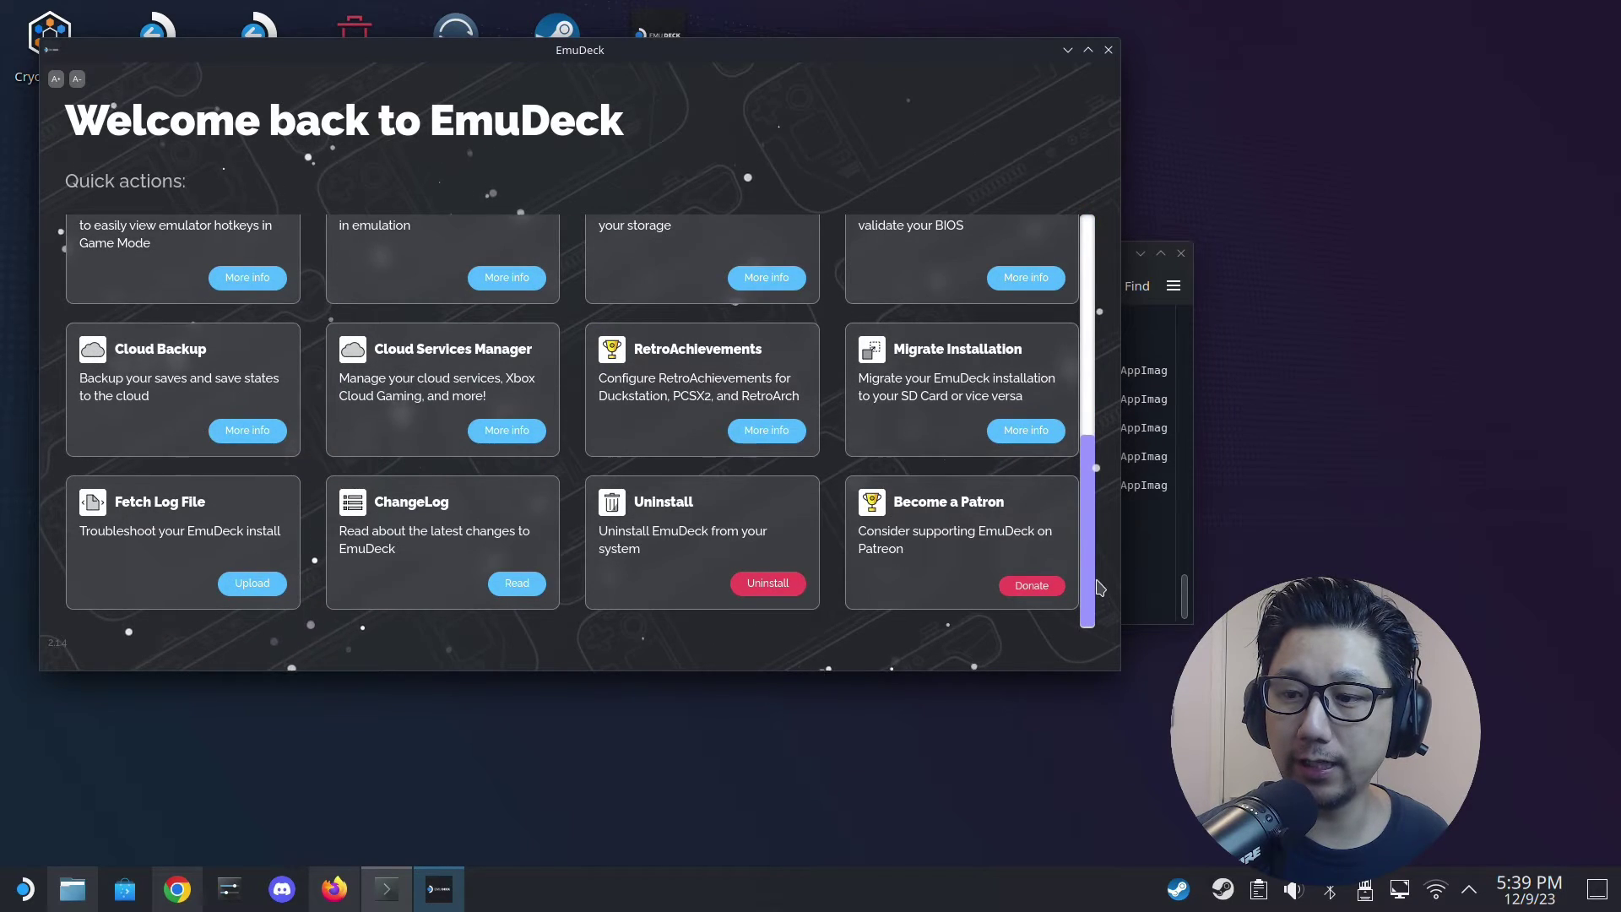
scroll(1100, 587, "up", 10)
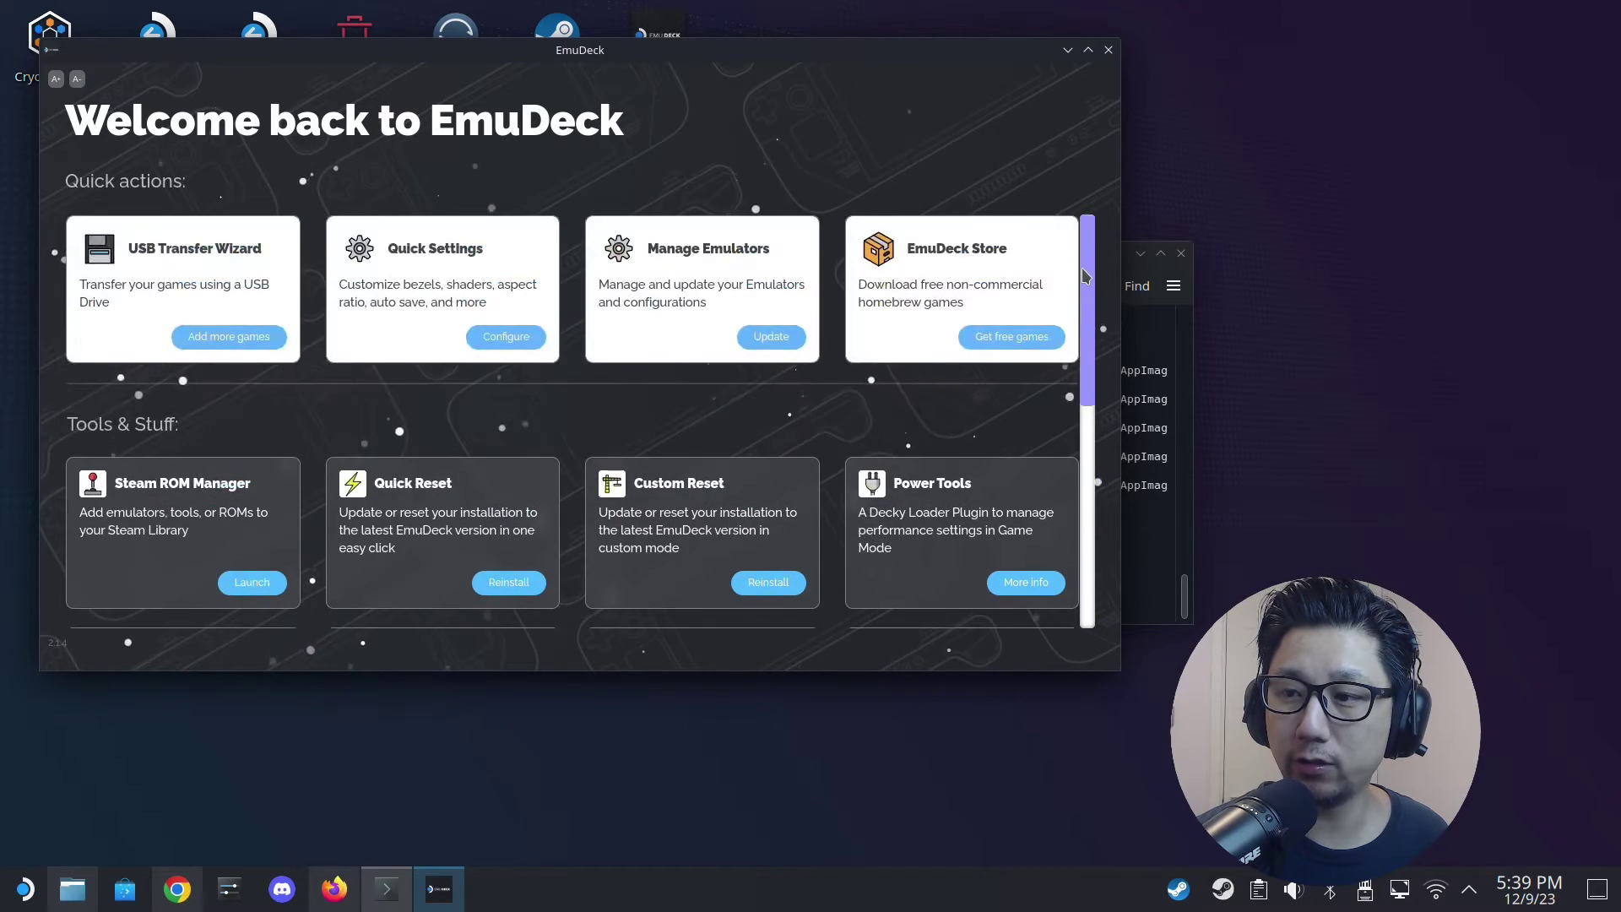
left_click(1067, 52)
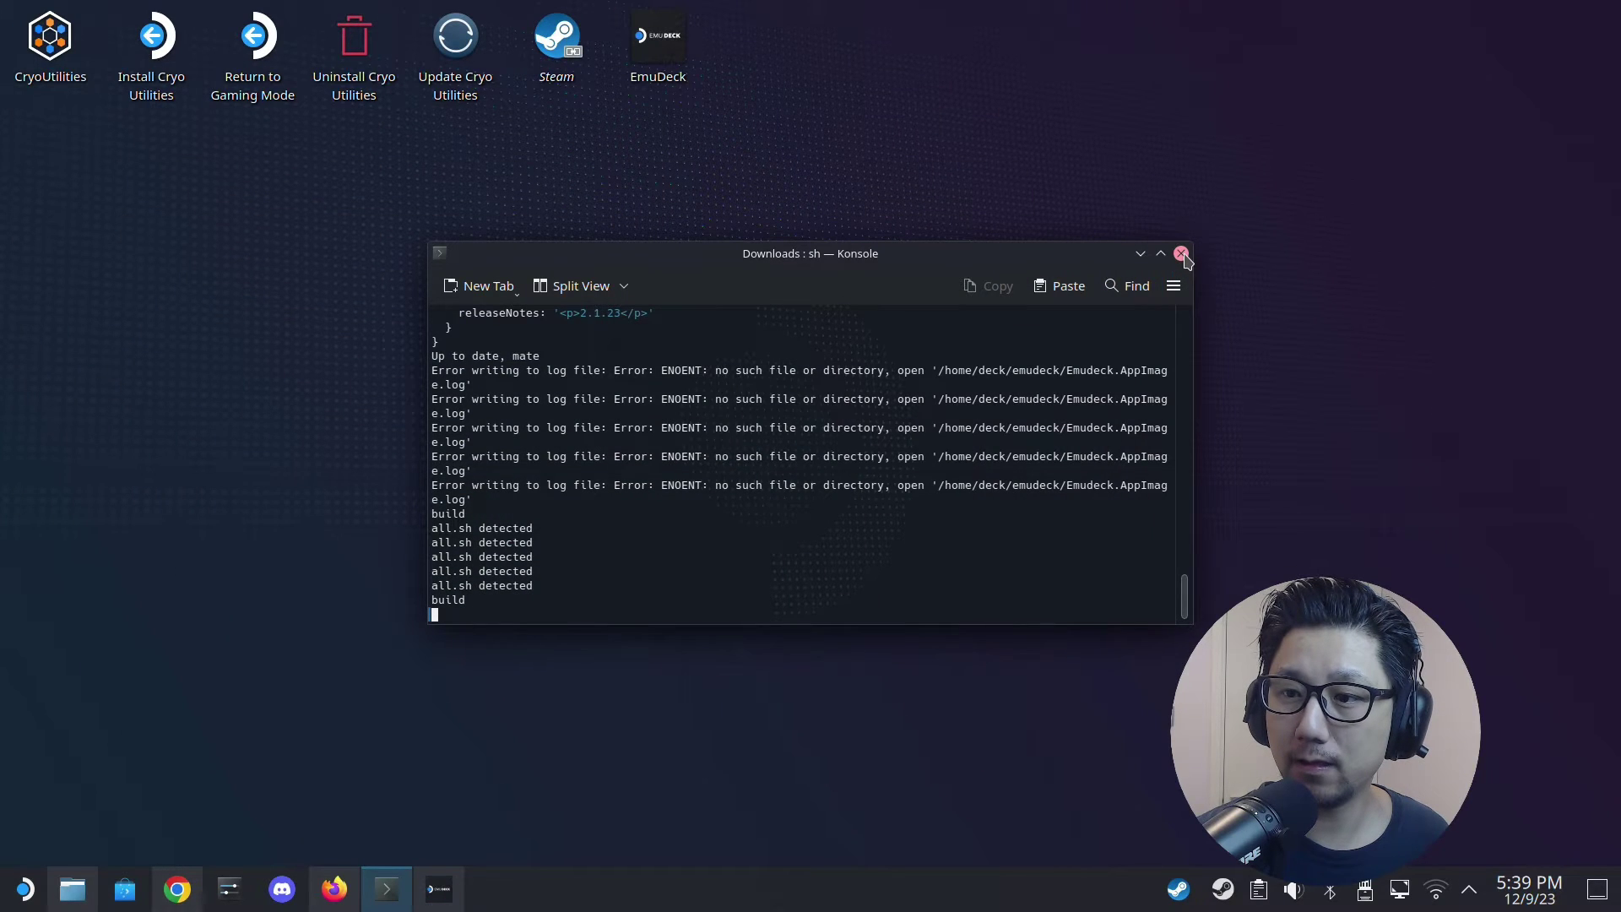
- Close Konsole and scroll the launcher's All Applications list down to RPCS3
left_click(1183, 254)
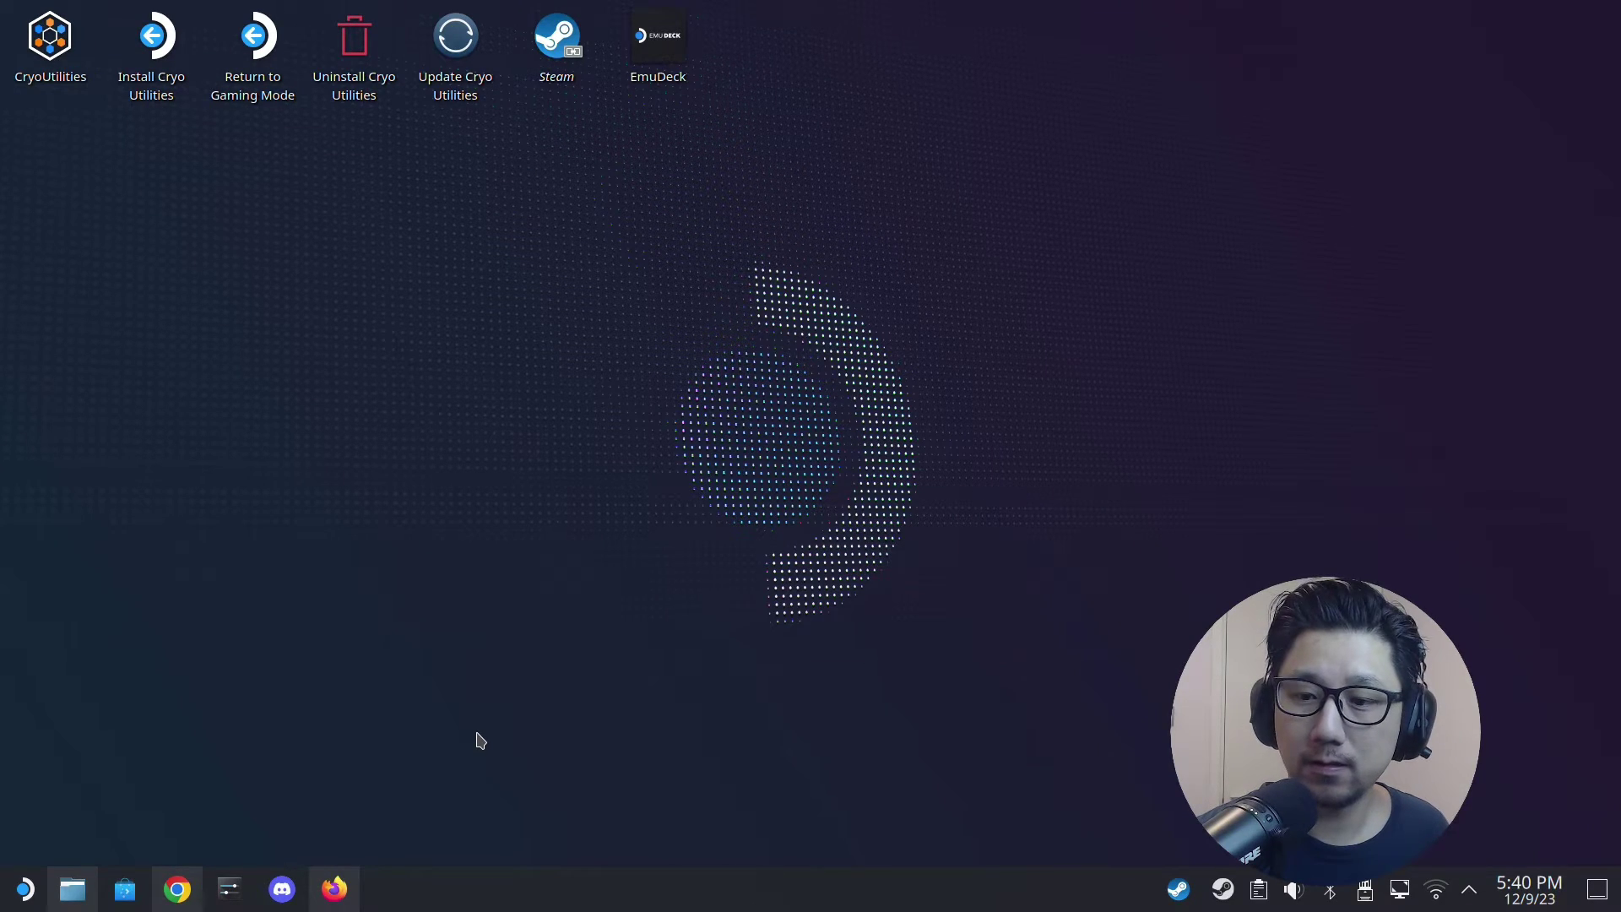
left_click(24, 888)
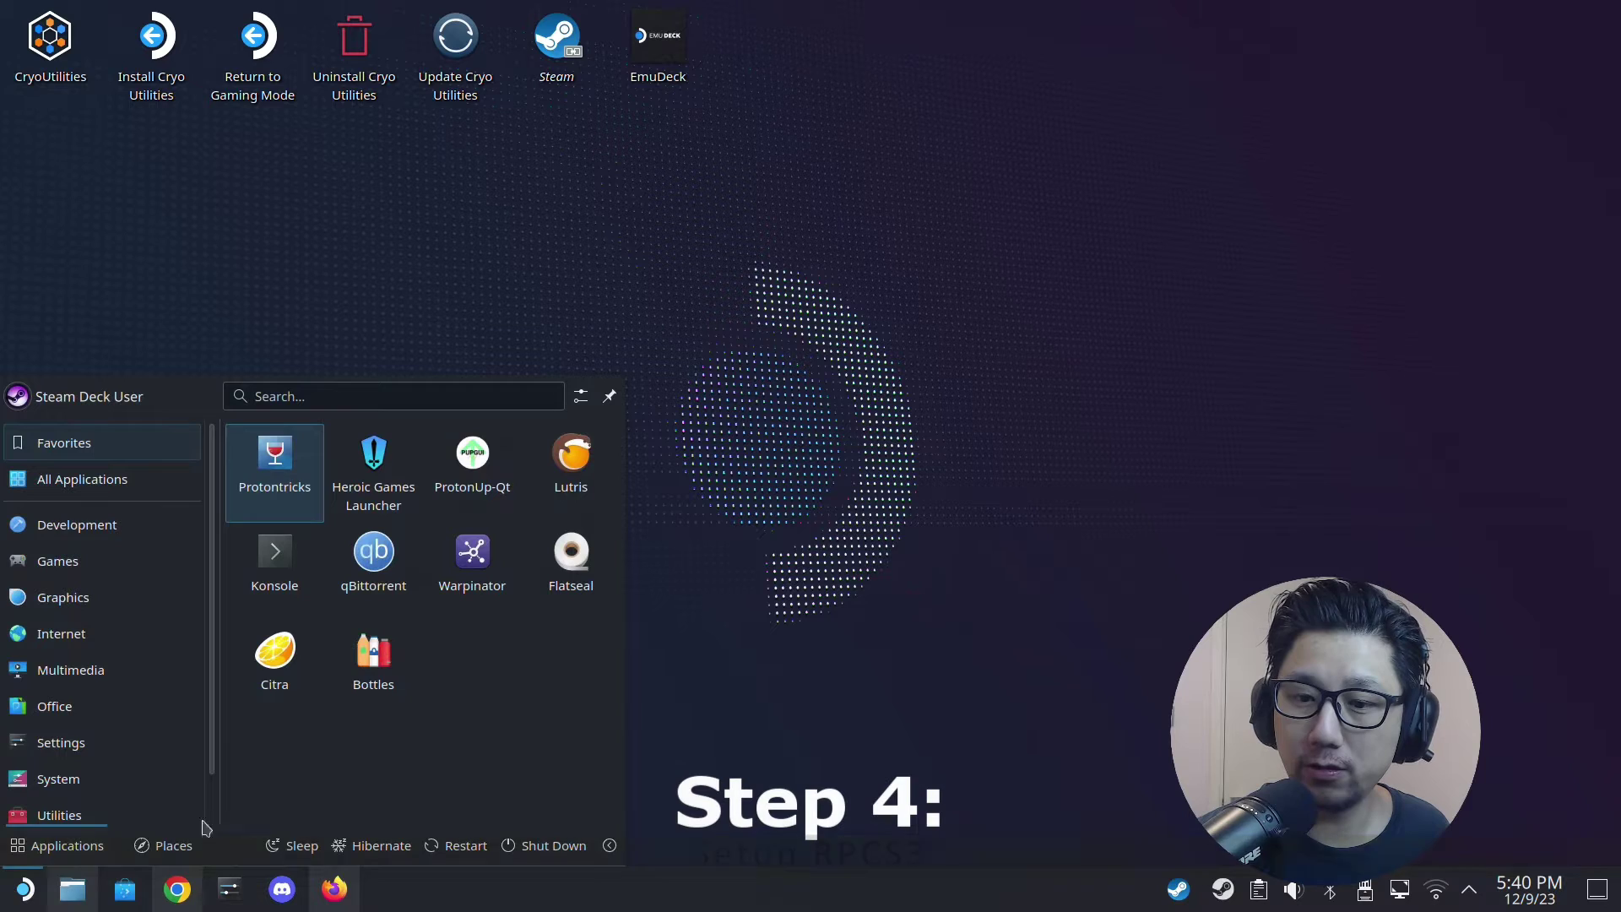
mouse_move(118, 530)
mouse_move(131, 494)
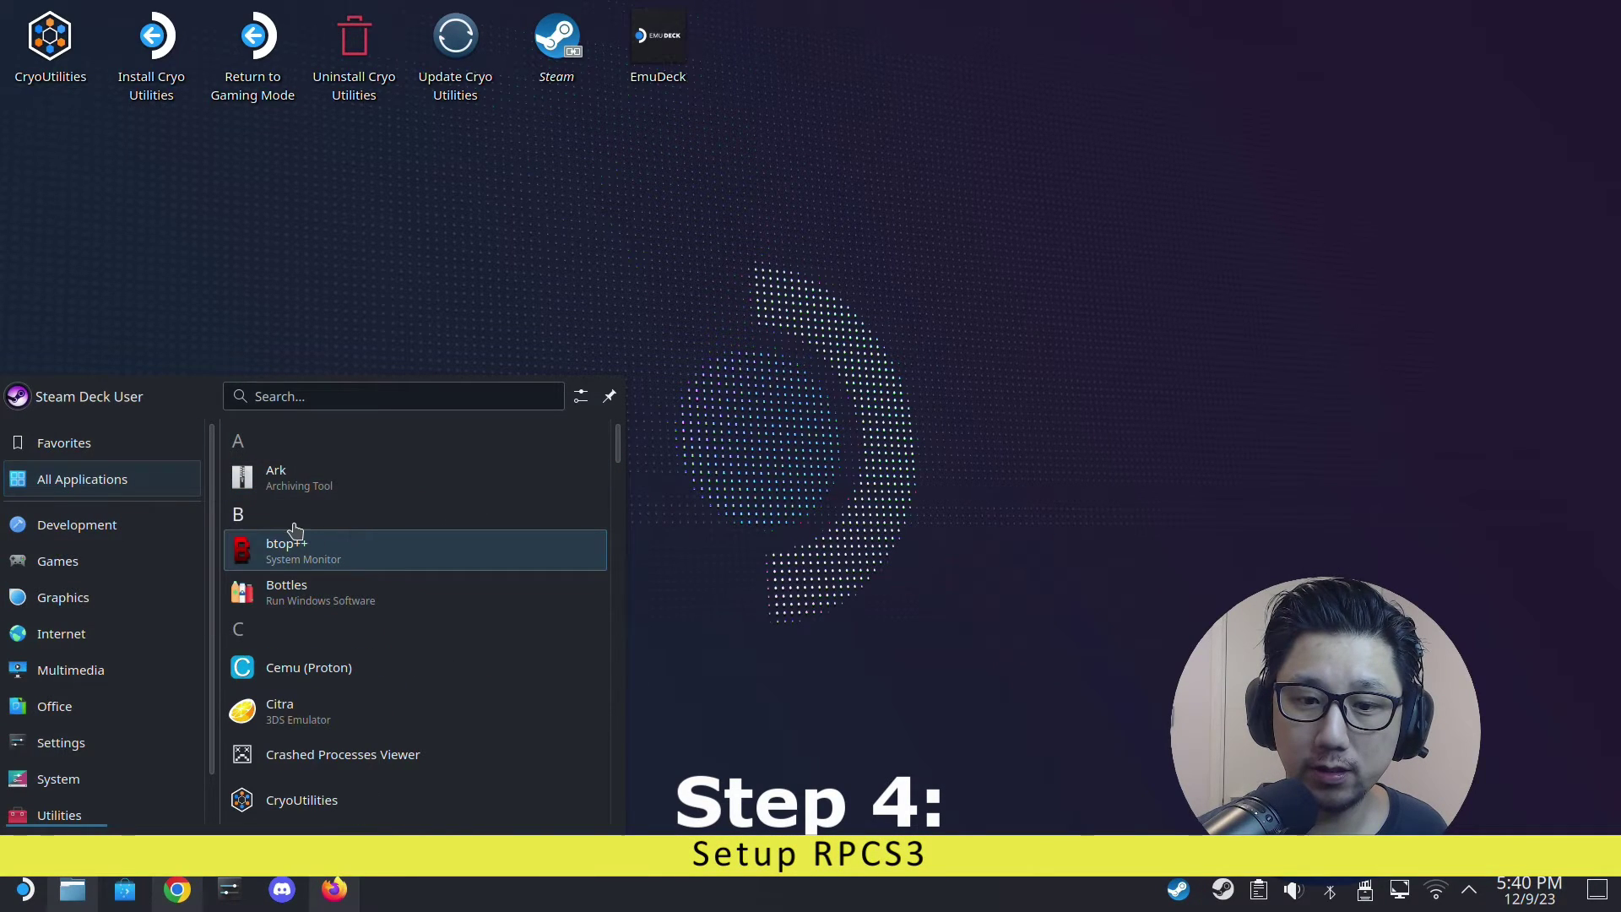
scroll(369, 618, "down", 8)
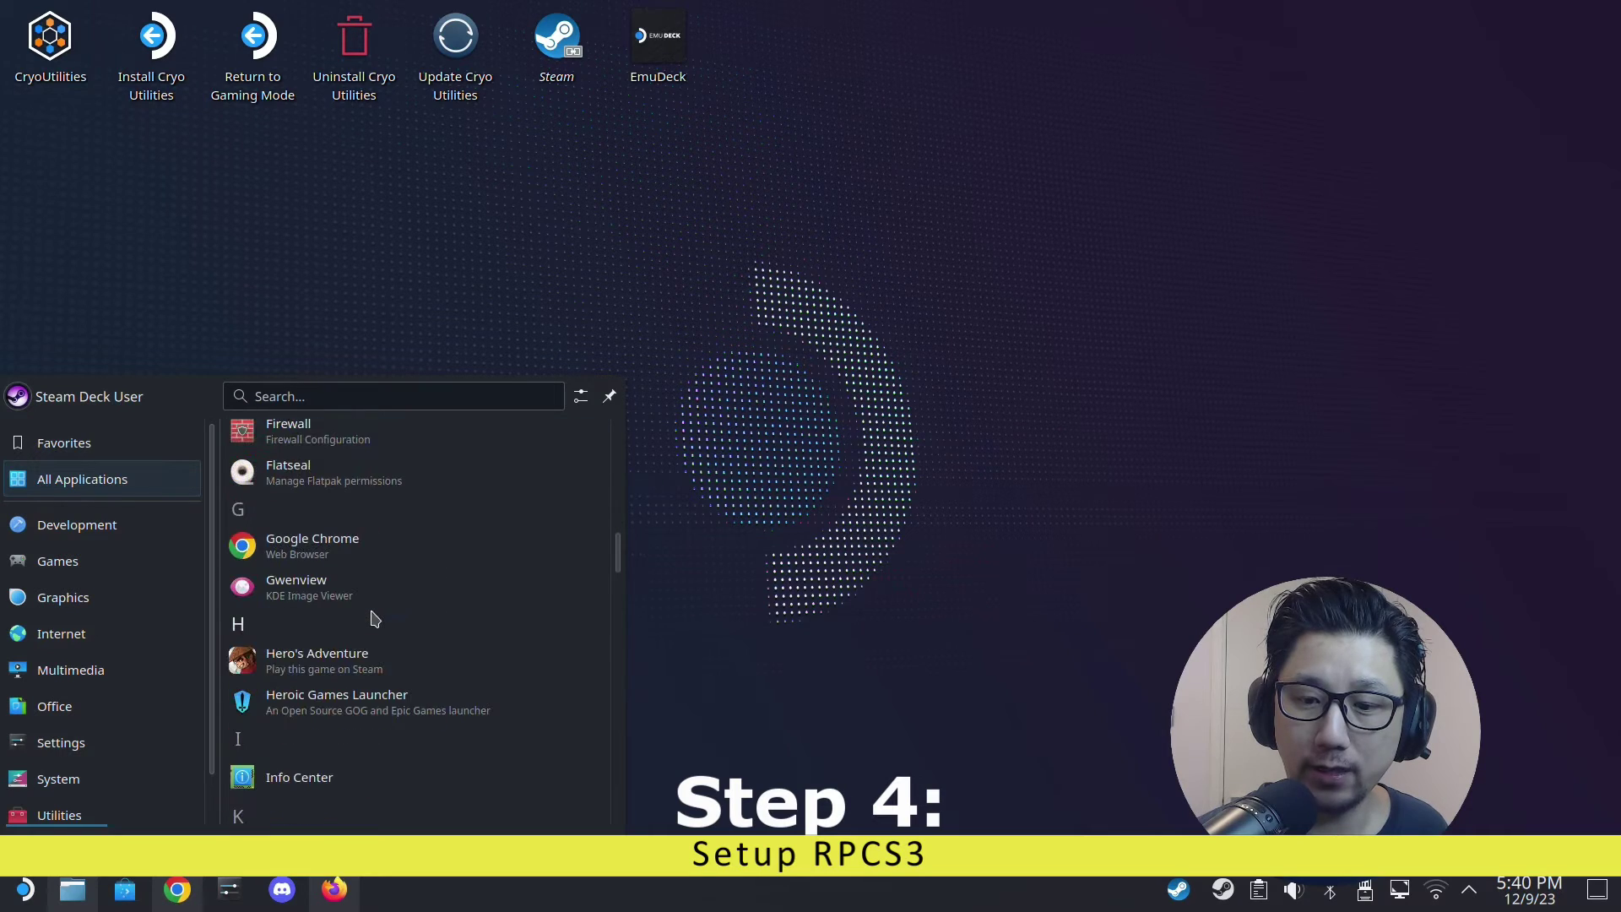
scroll(374, 618, "down", 15)
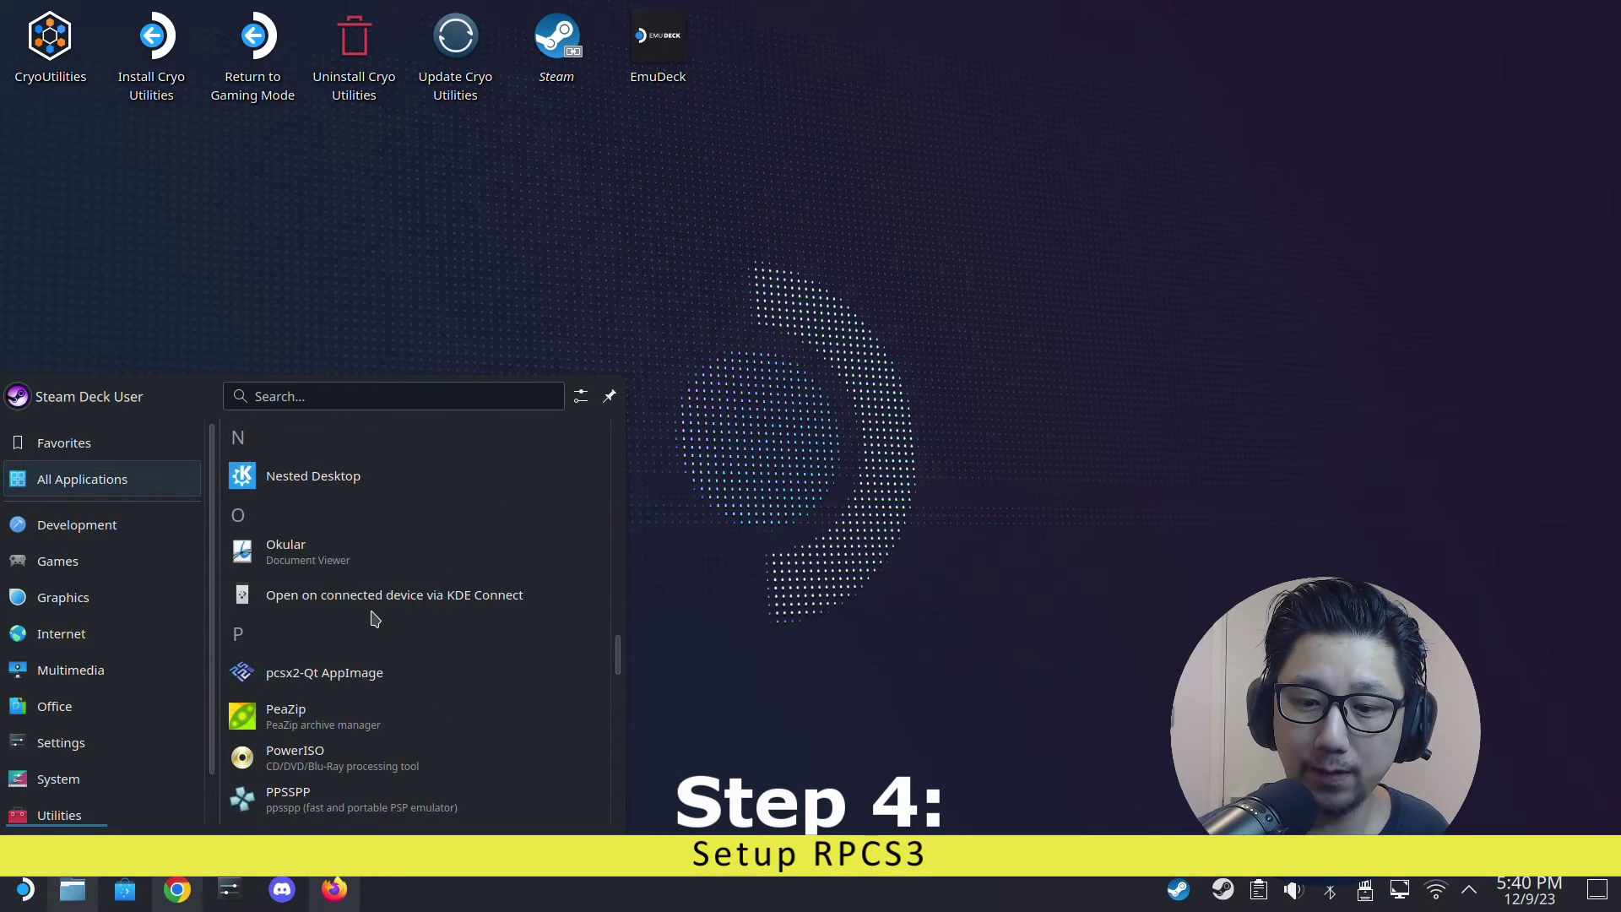
scroll(374, 619, "down", 4)
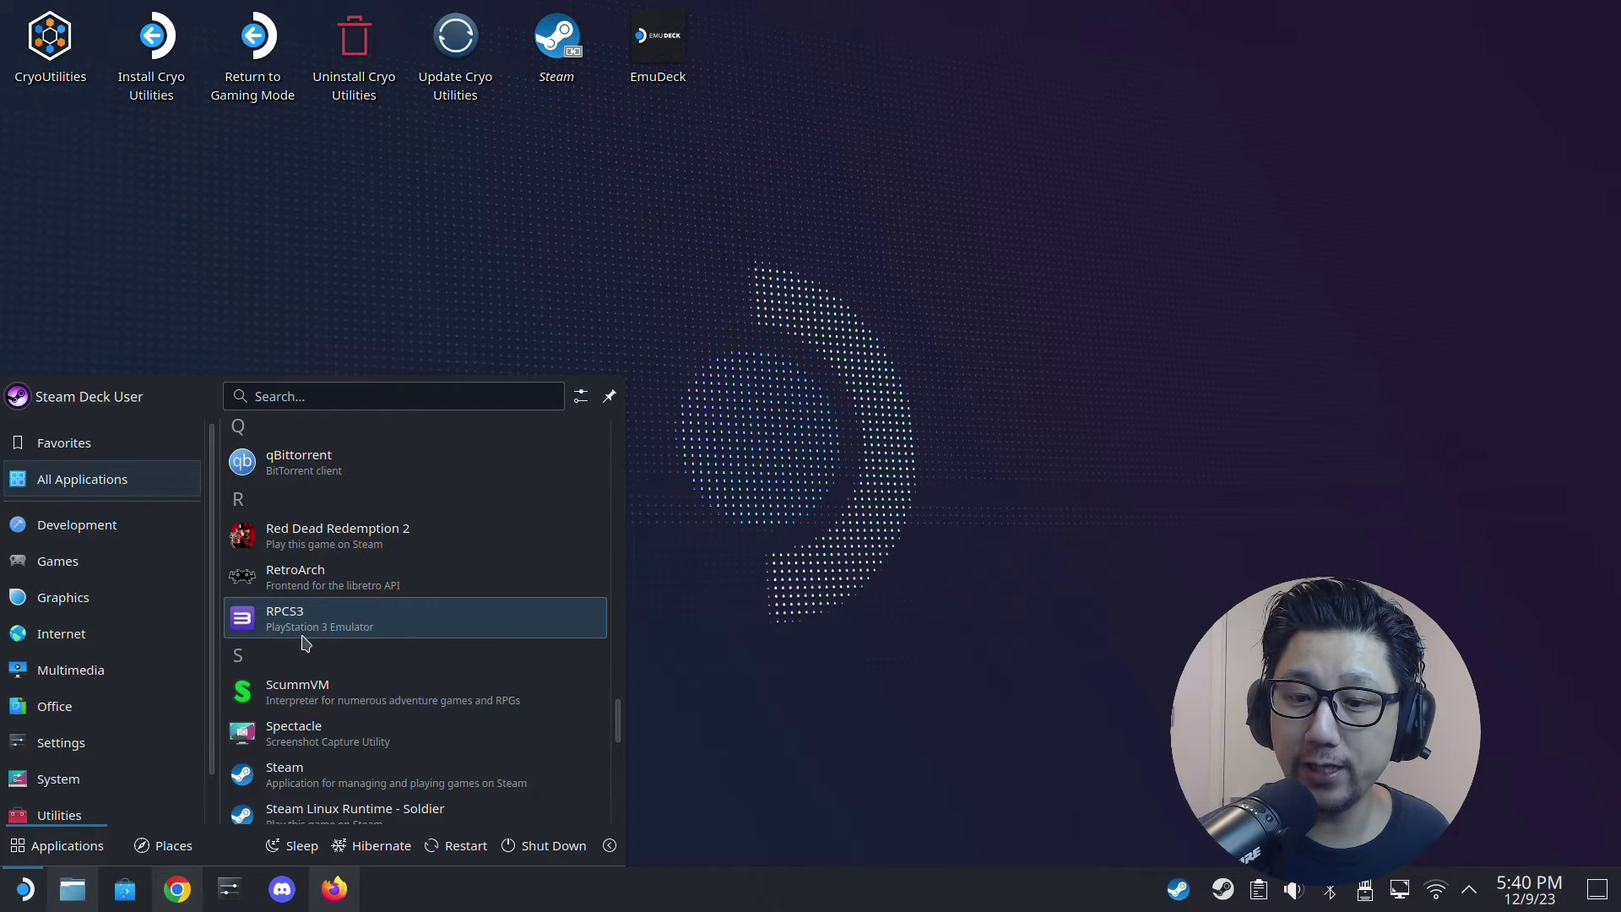
- Launch RPCS3 and install firmware 4.90 from PS3UPDAT.PUP in the Downloads folder
left_click(335, 629)
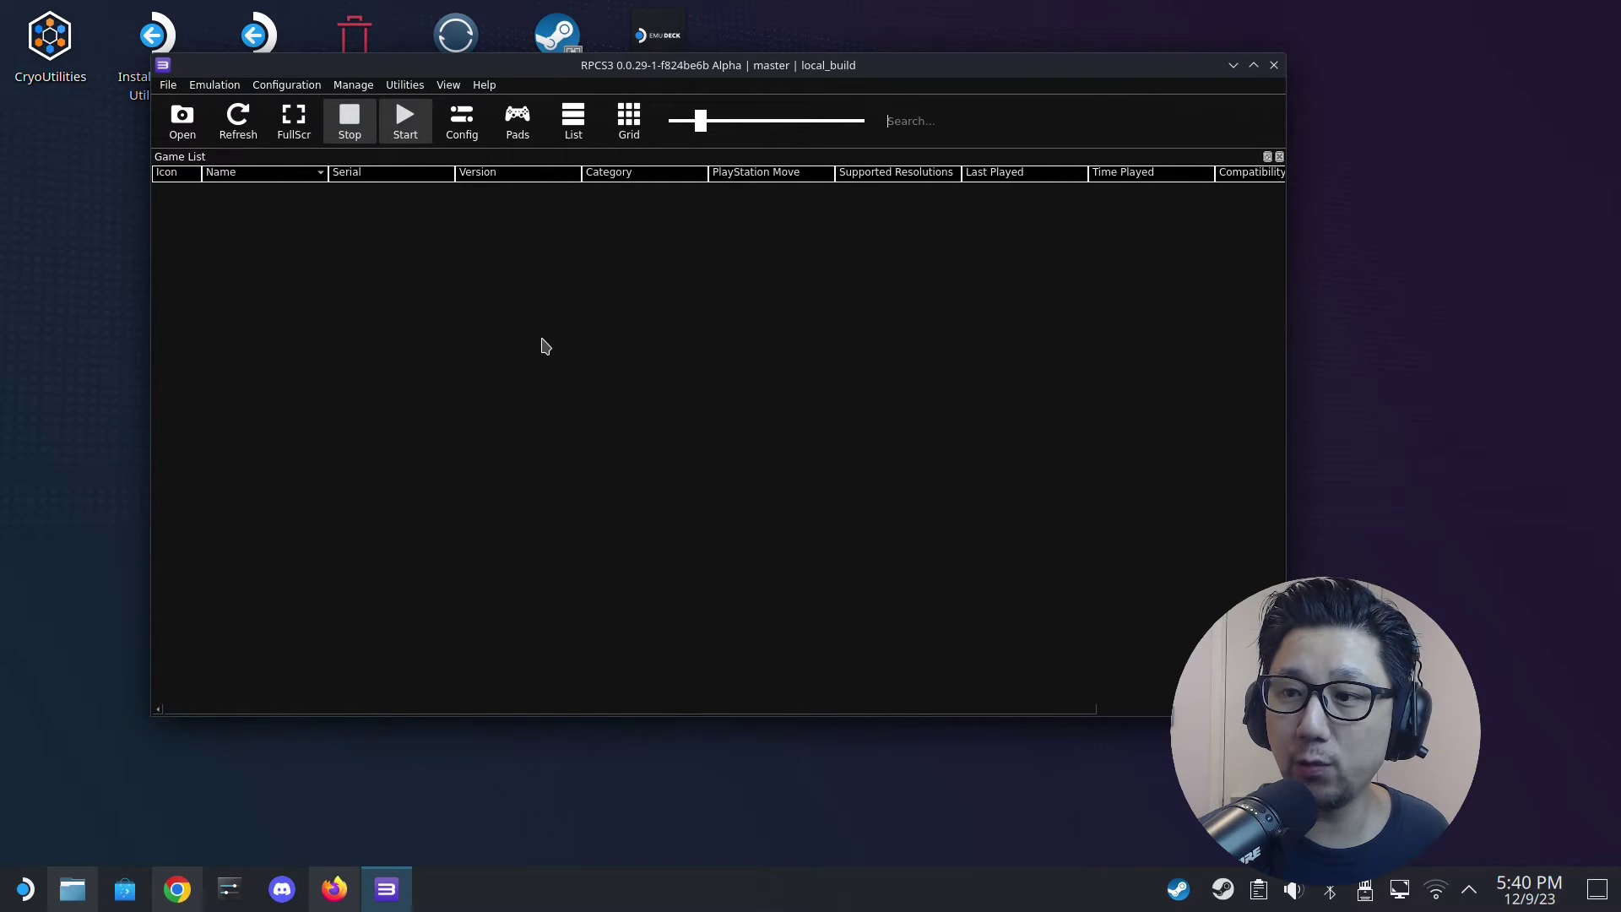
left_click(169, 88)
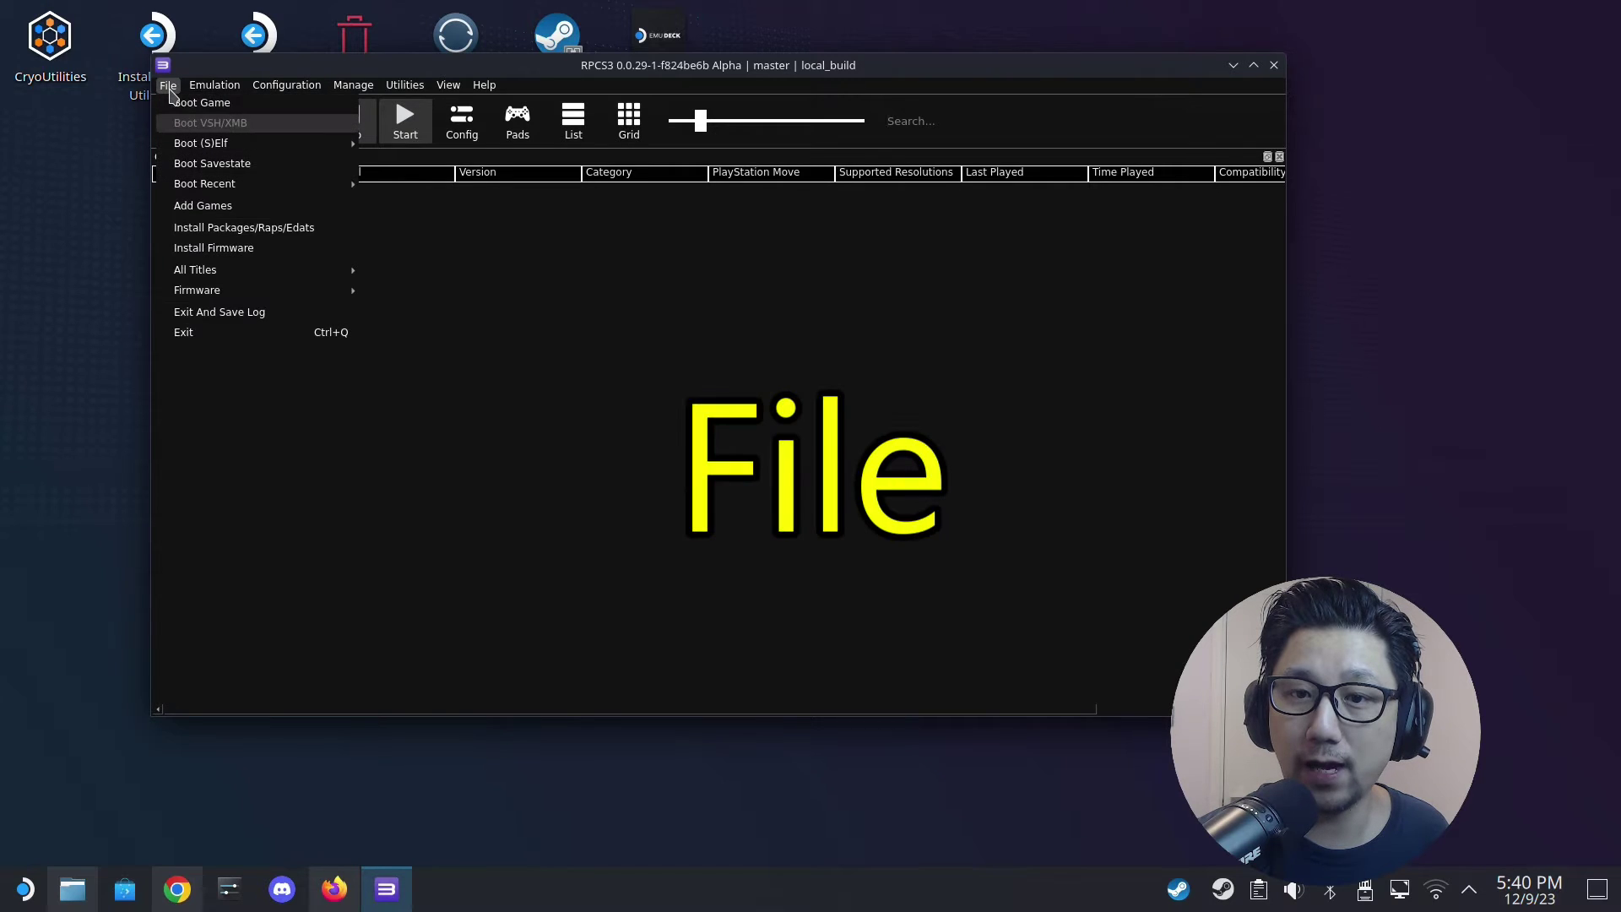
left_click(211, 248)
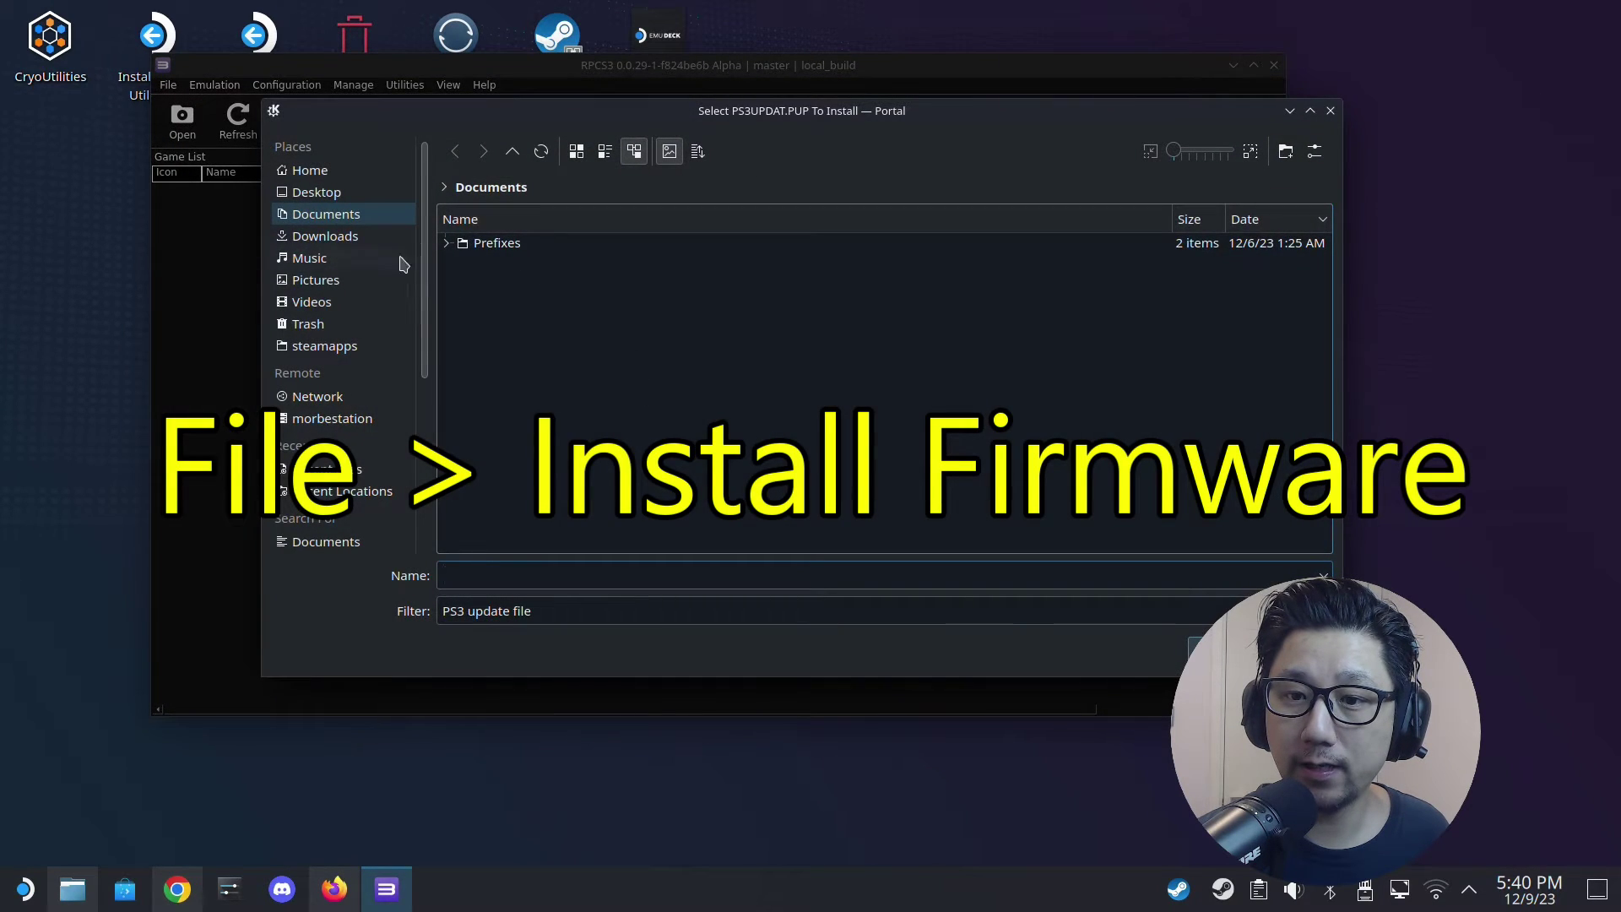
left_click(325, 237)
scroll(582, 418, "down", 3)
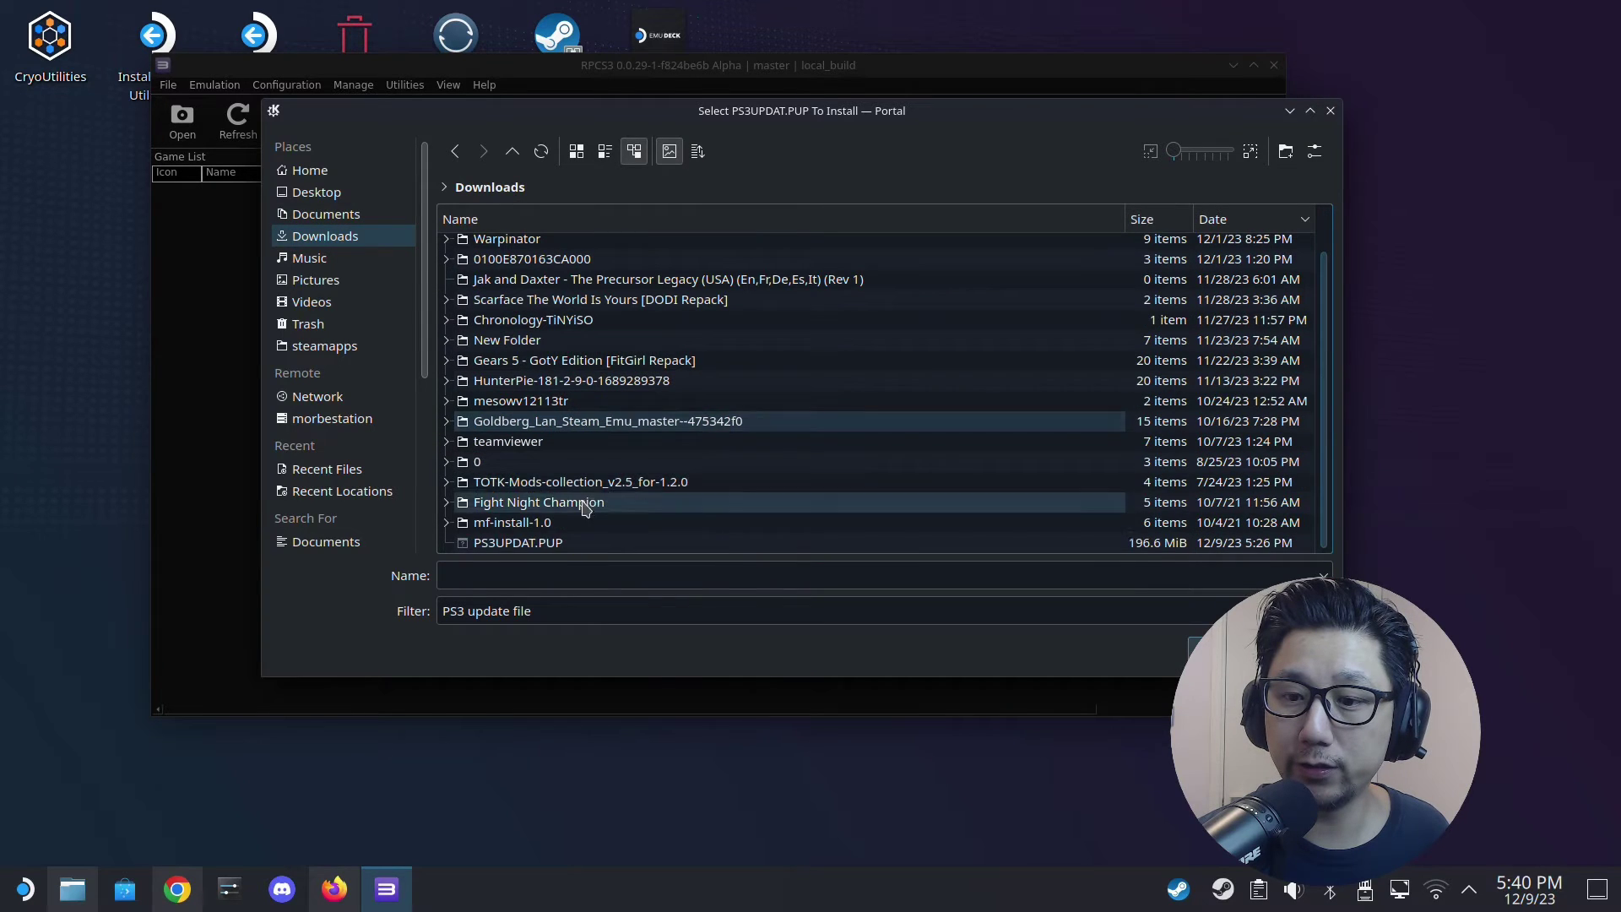
left_click(562, 545)
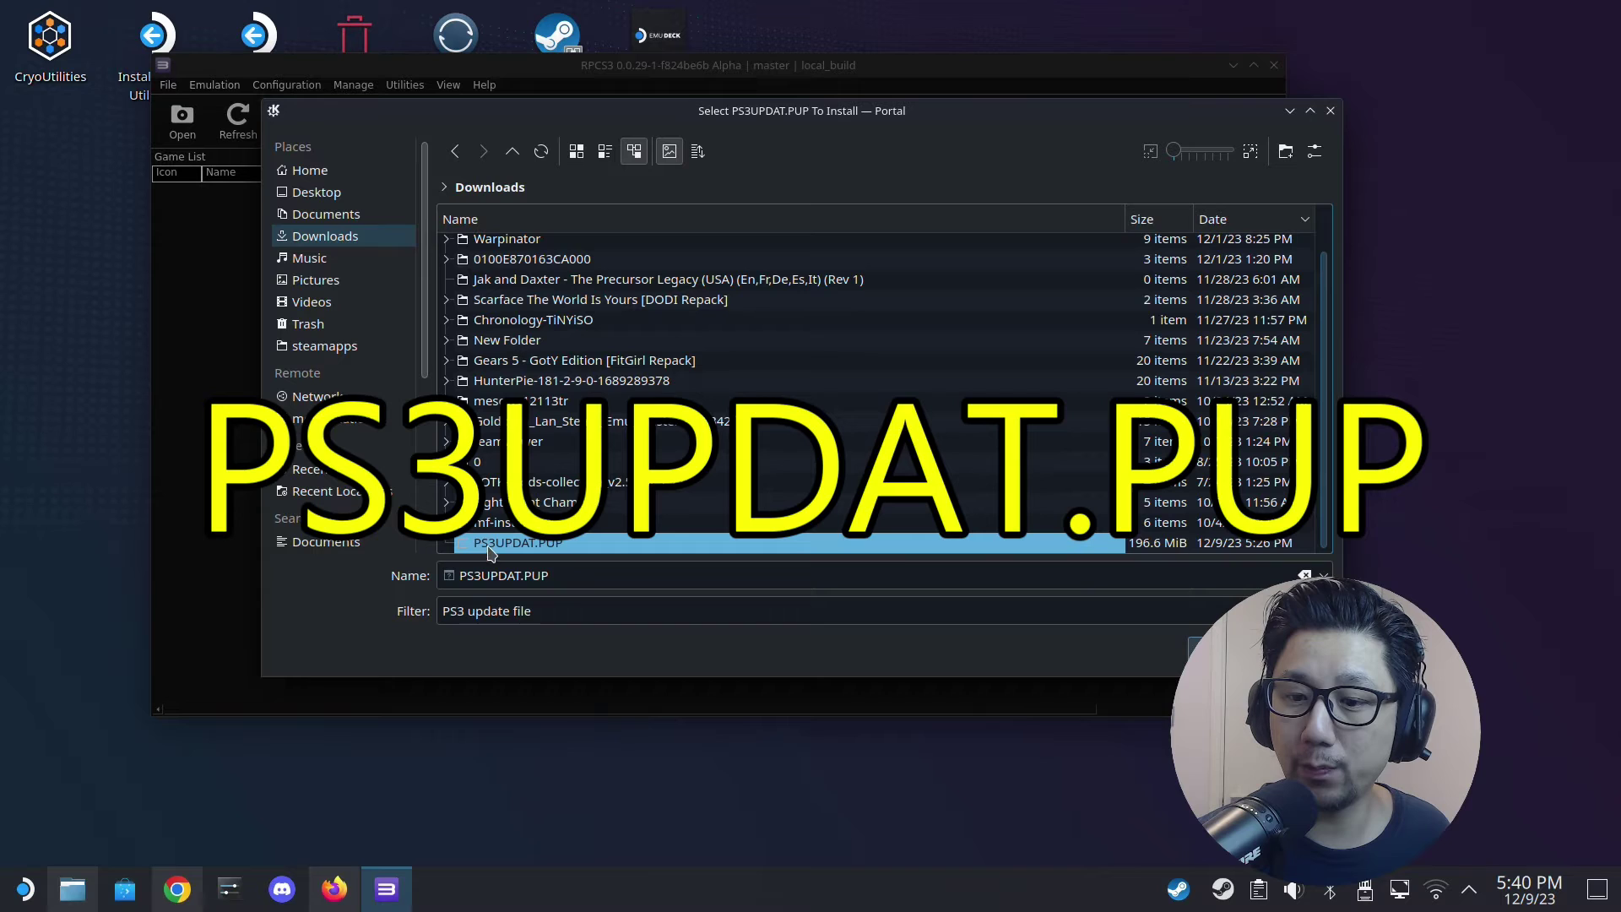
double_click(559, 545)
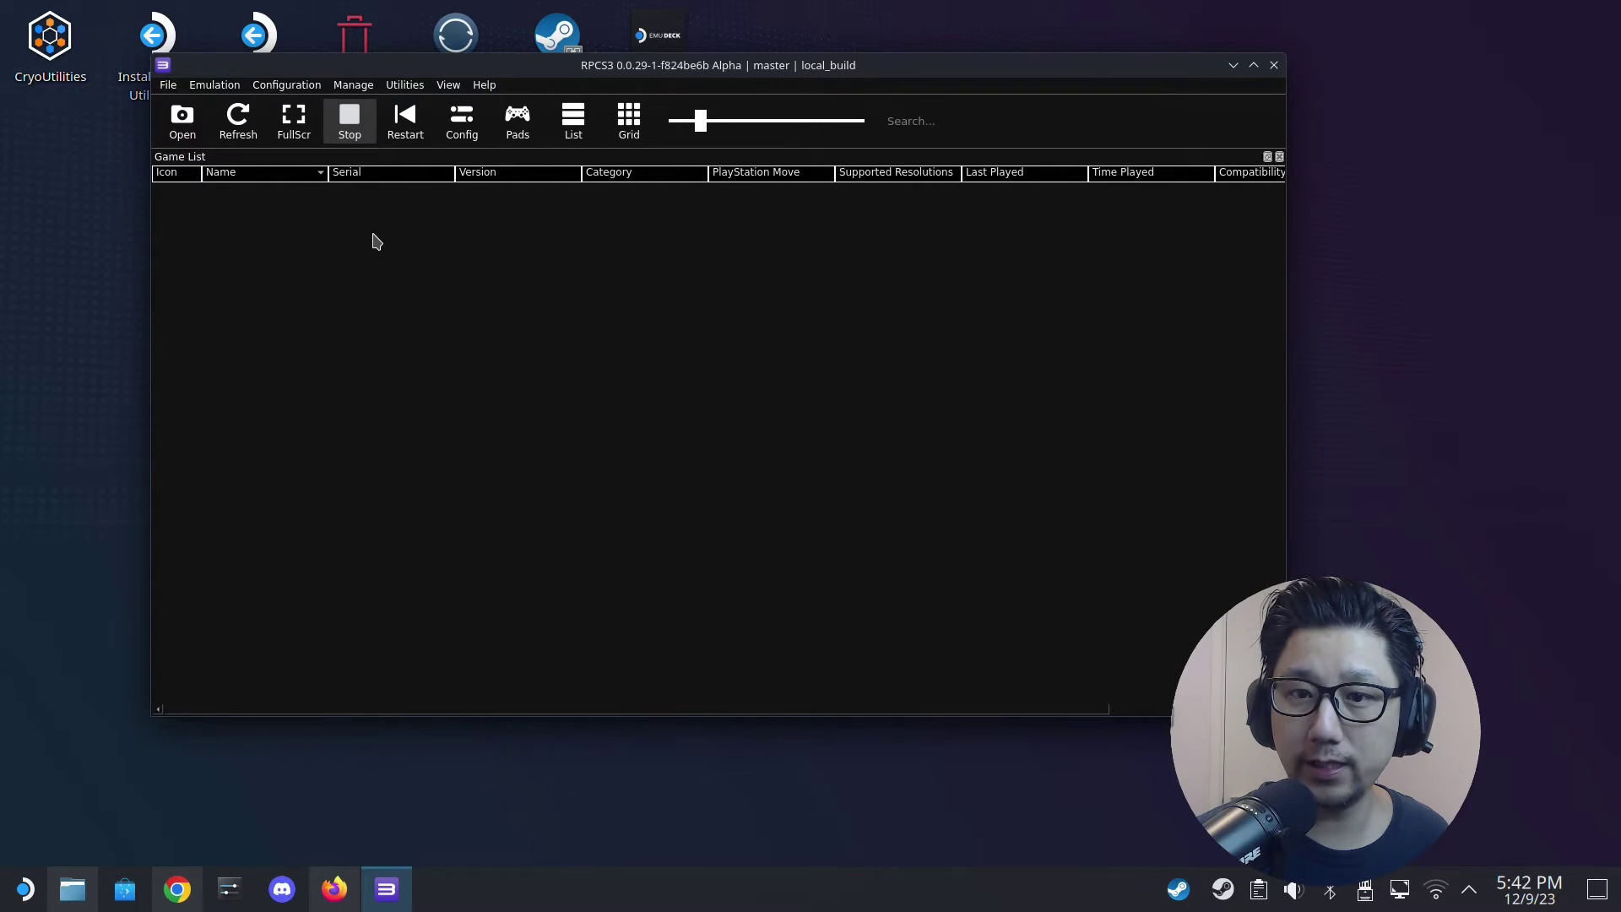
- Minimize RPCS3 and show the primary drive in Dolphin
left_click(387, 899)
left_click(72, 888)
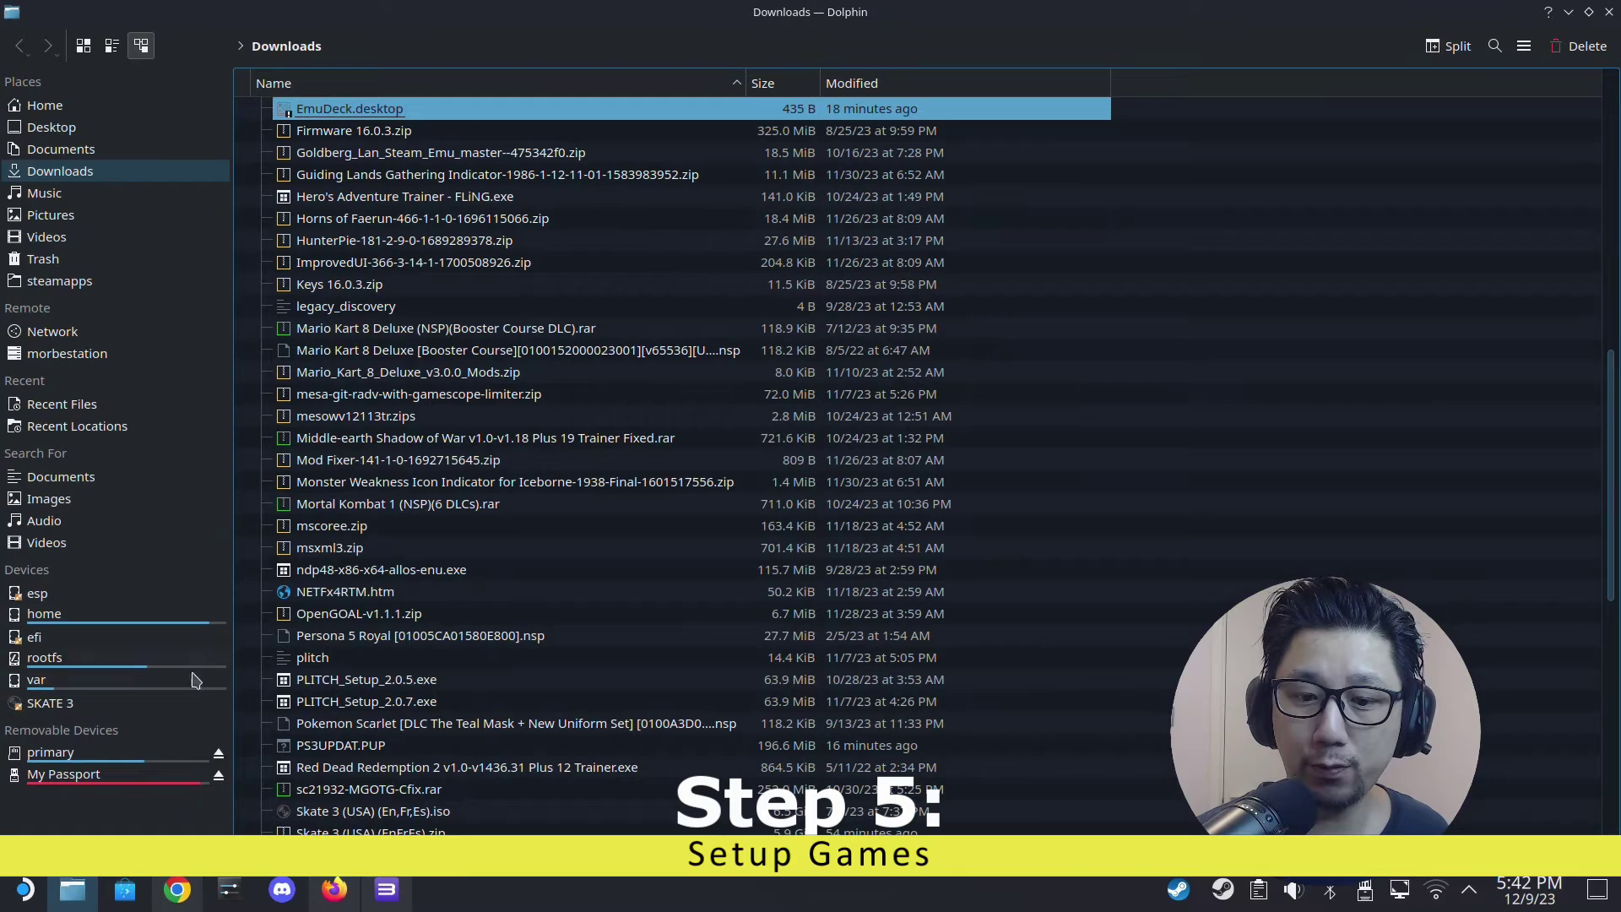
left_click(125, 754)
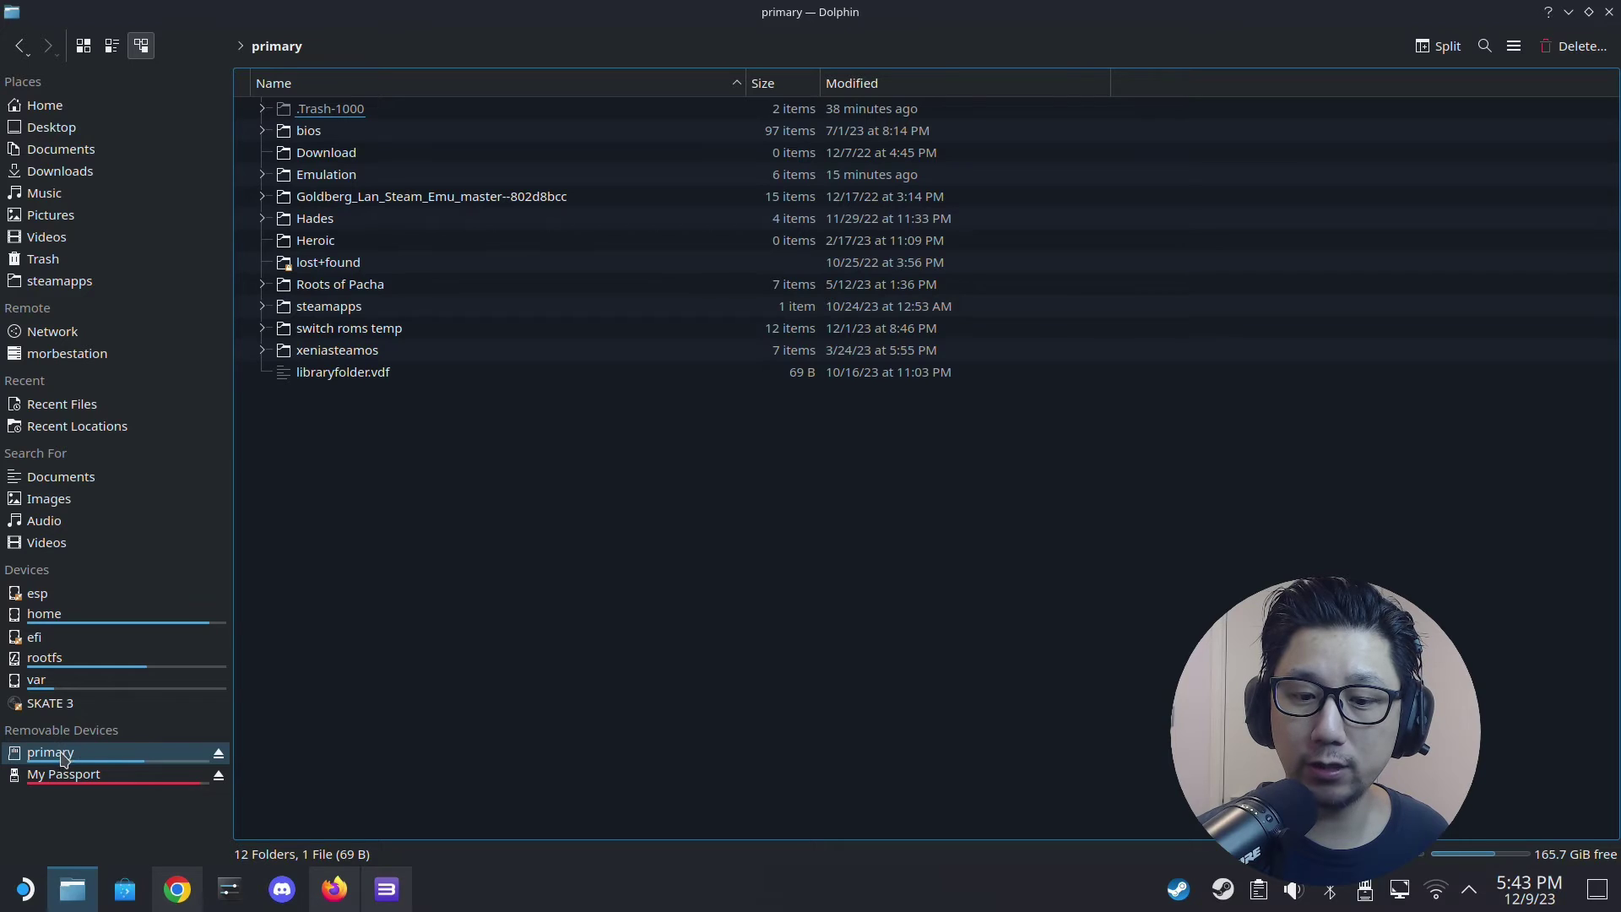
- Navigate into Emulation > roms > ps3 on the primary drive
left_click(323, 179)
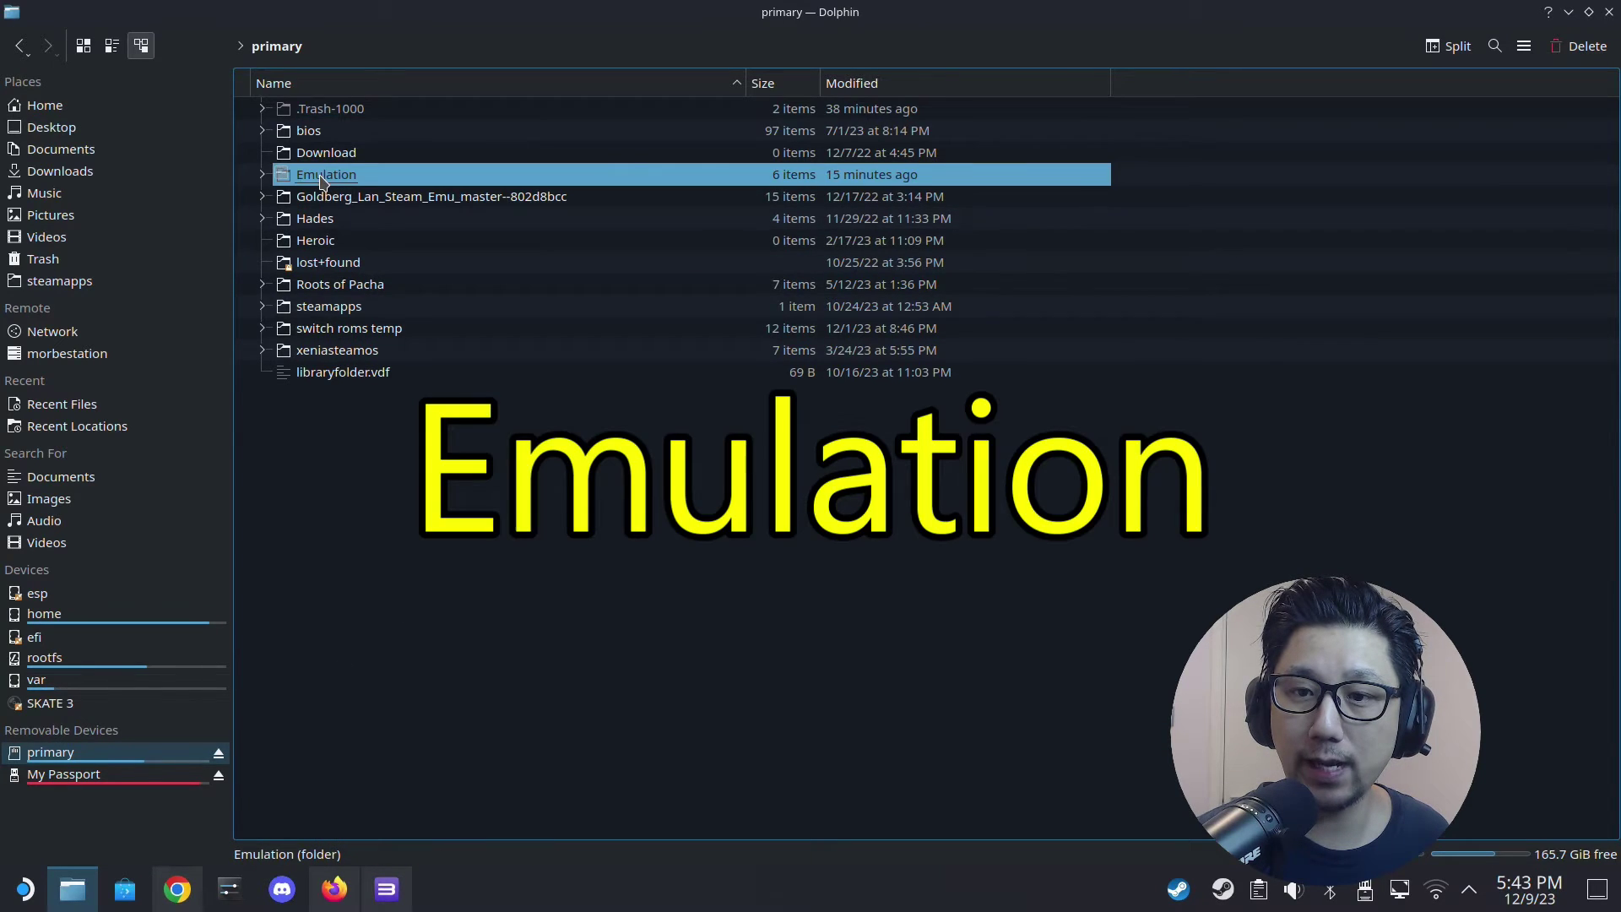
double_click(323, 179)
left_click(321, 152)
double_click(321, 153)
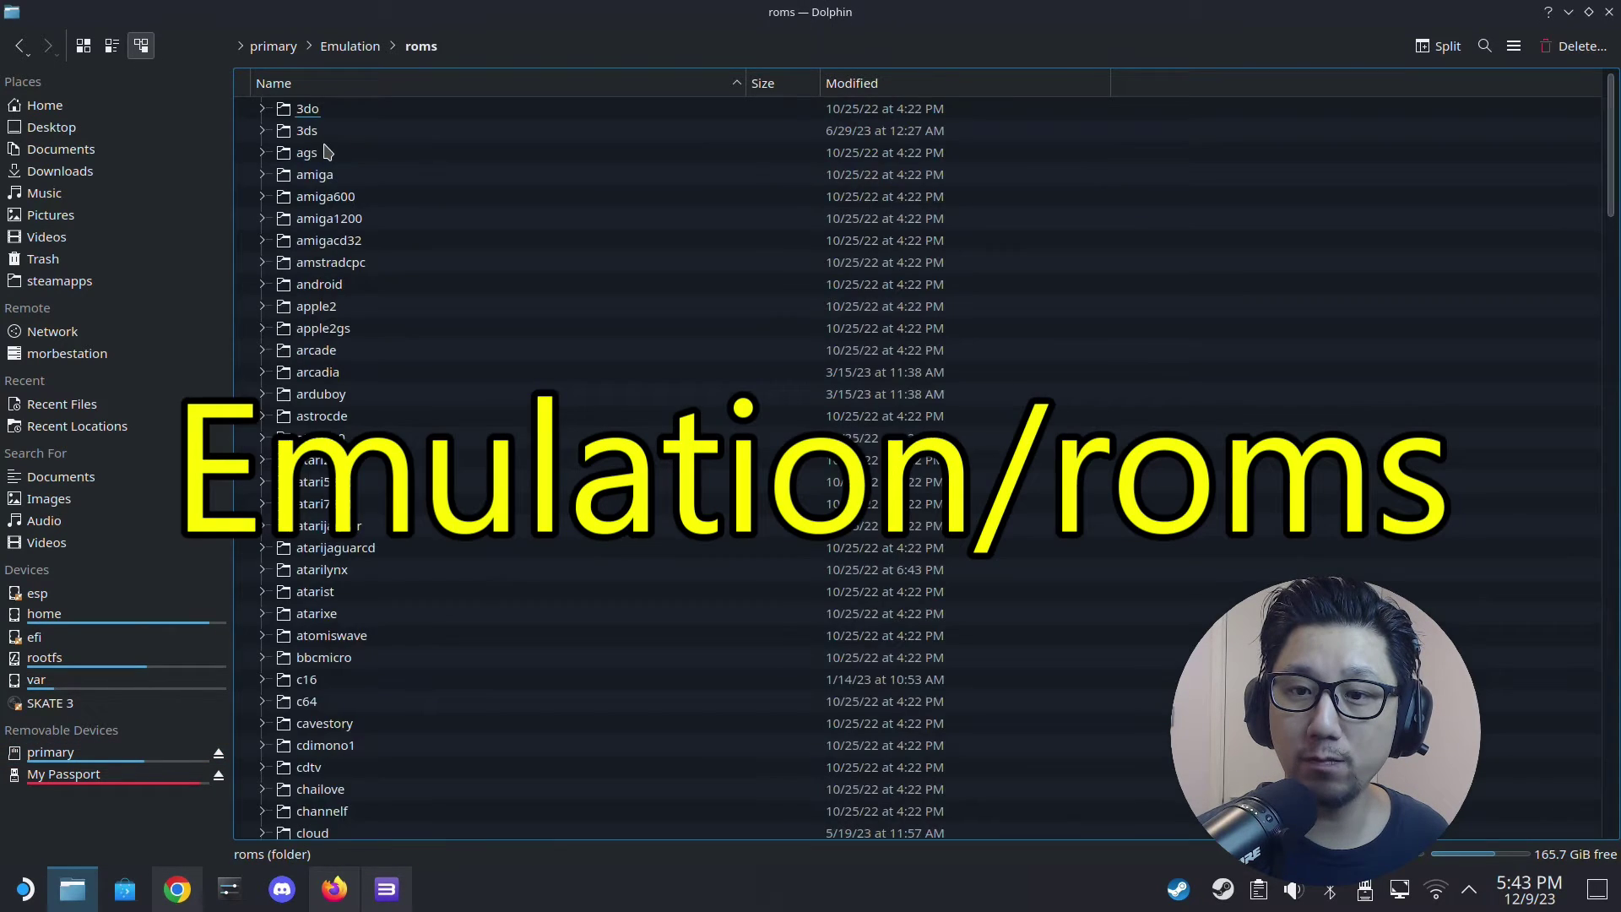
scroll(416, 615, "down", 20)
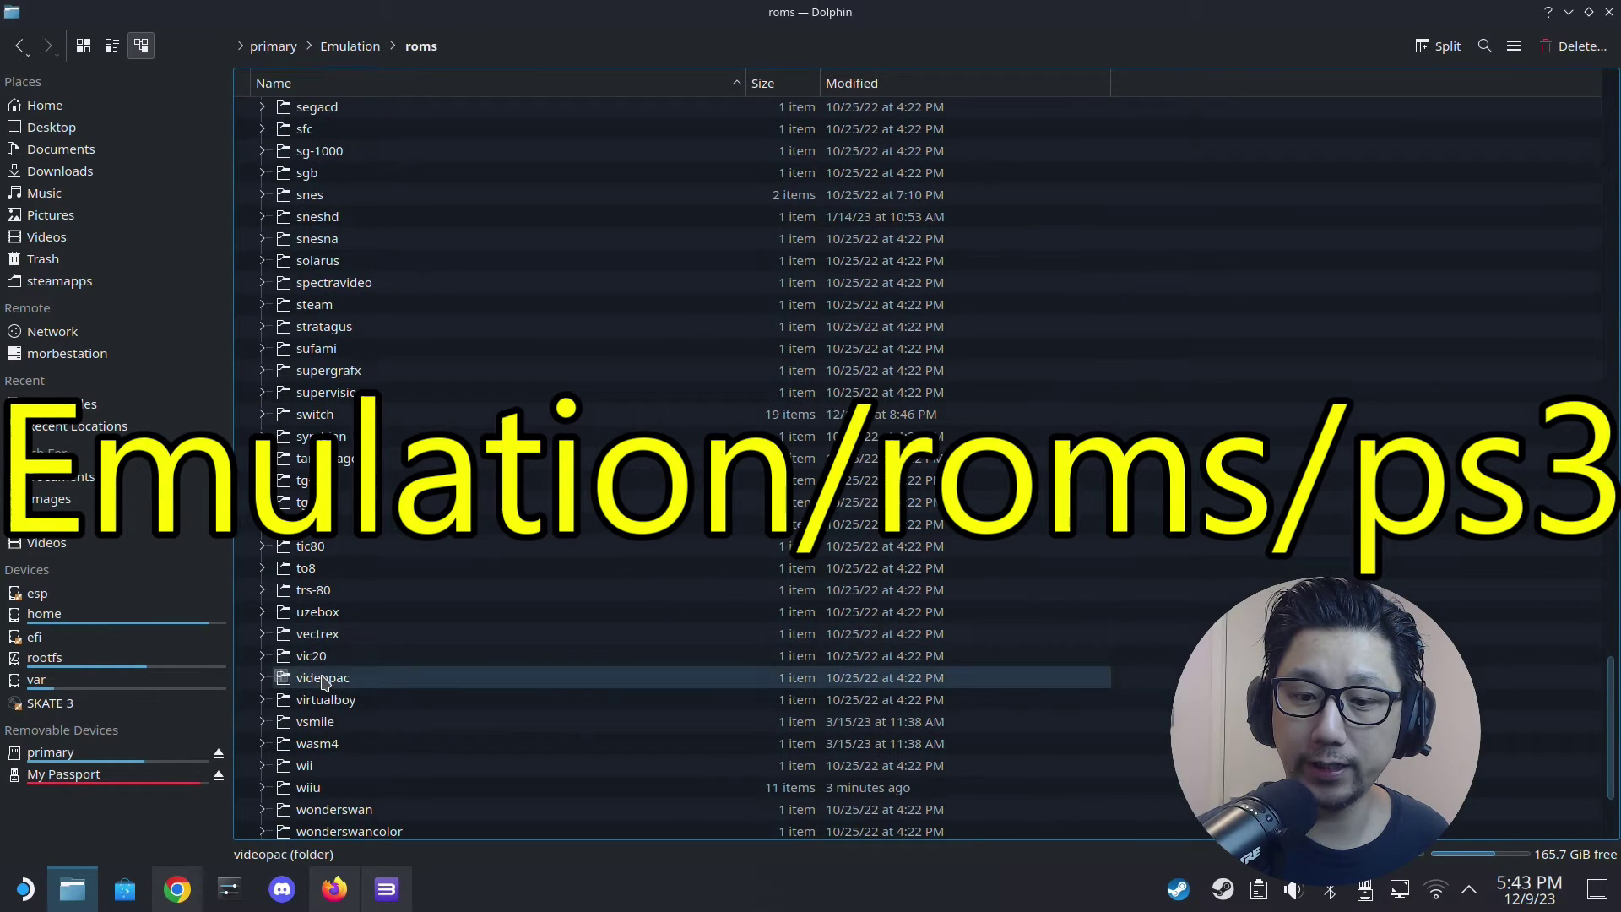
scroll(345, 439, "down", 2)
scroll(347, 540, "up", 13)
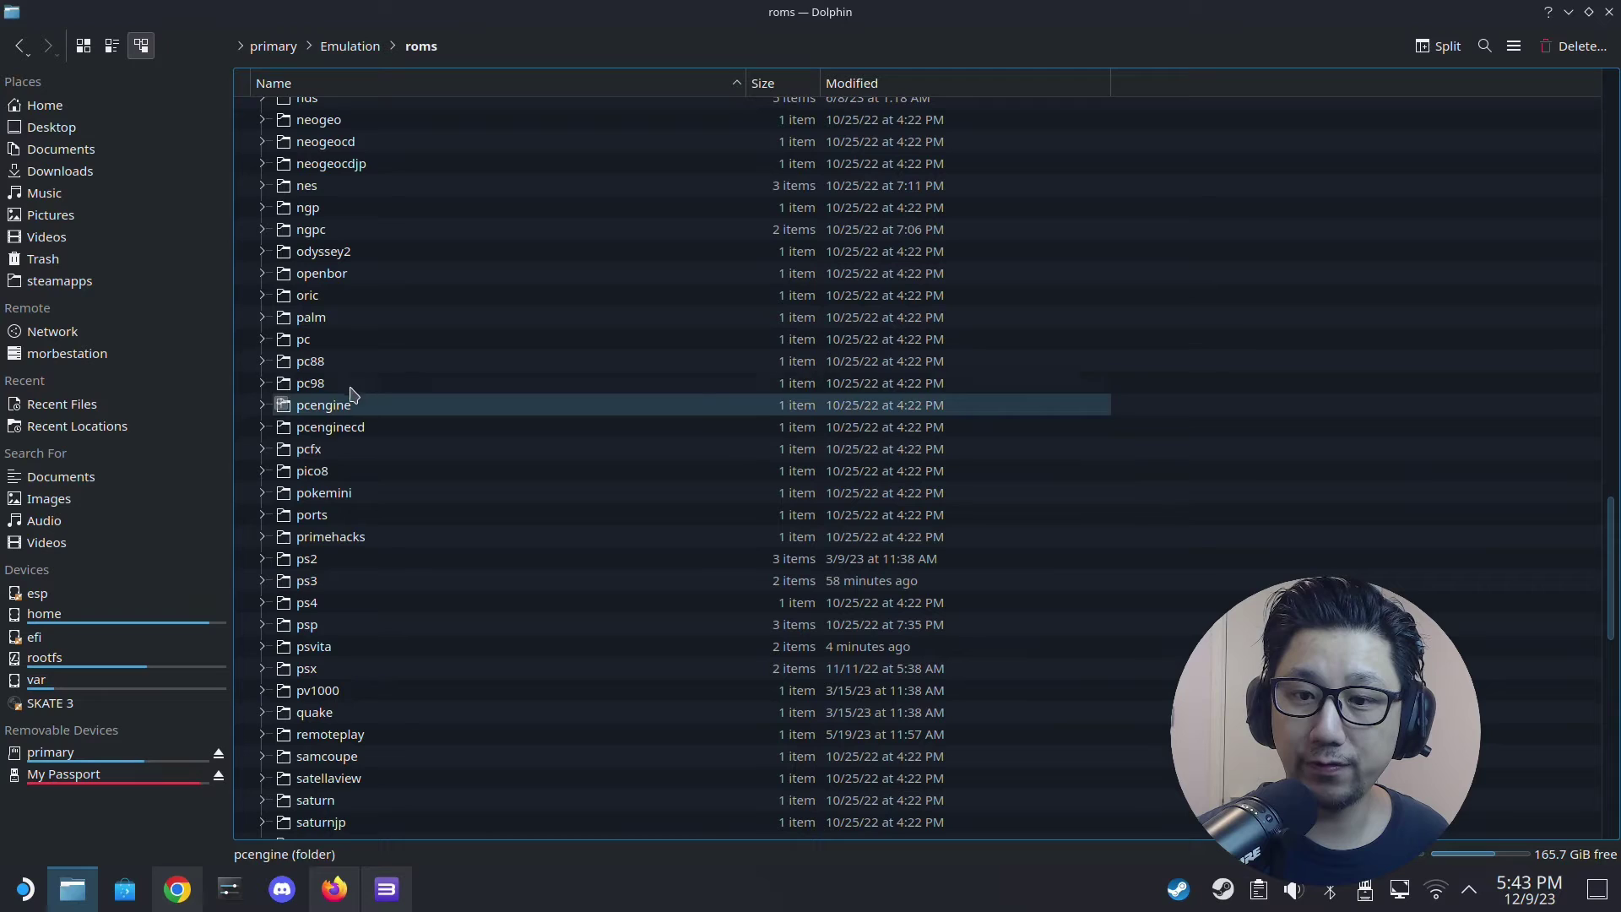
left_click(326, 581)
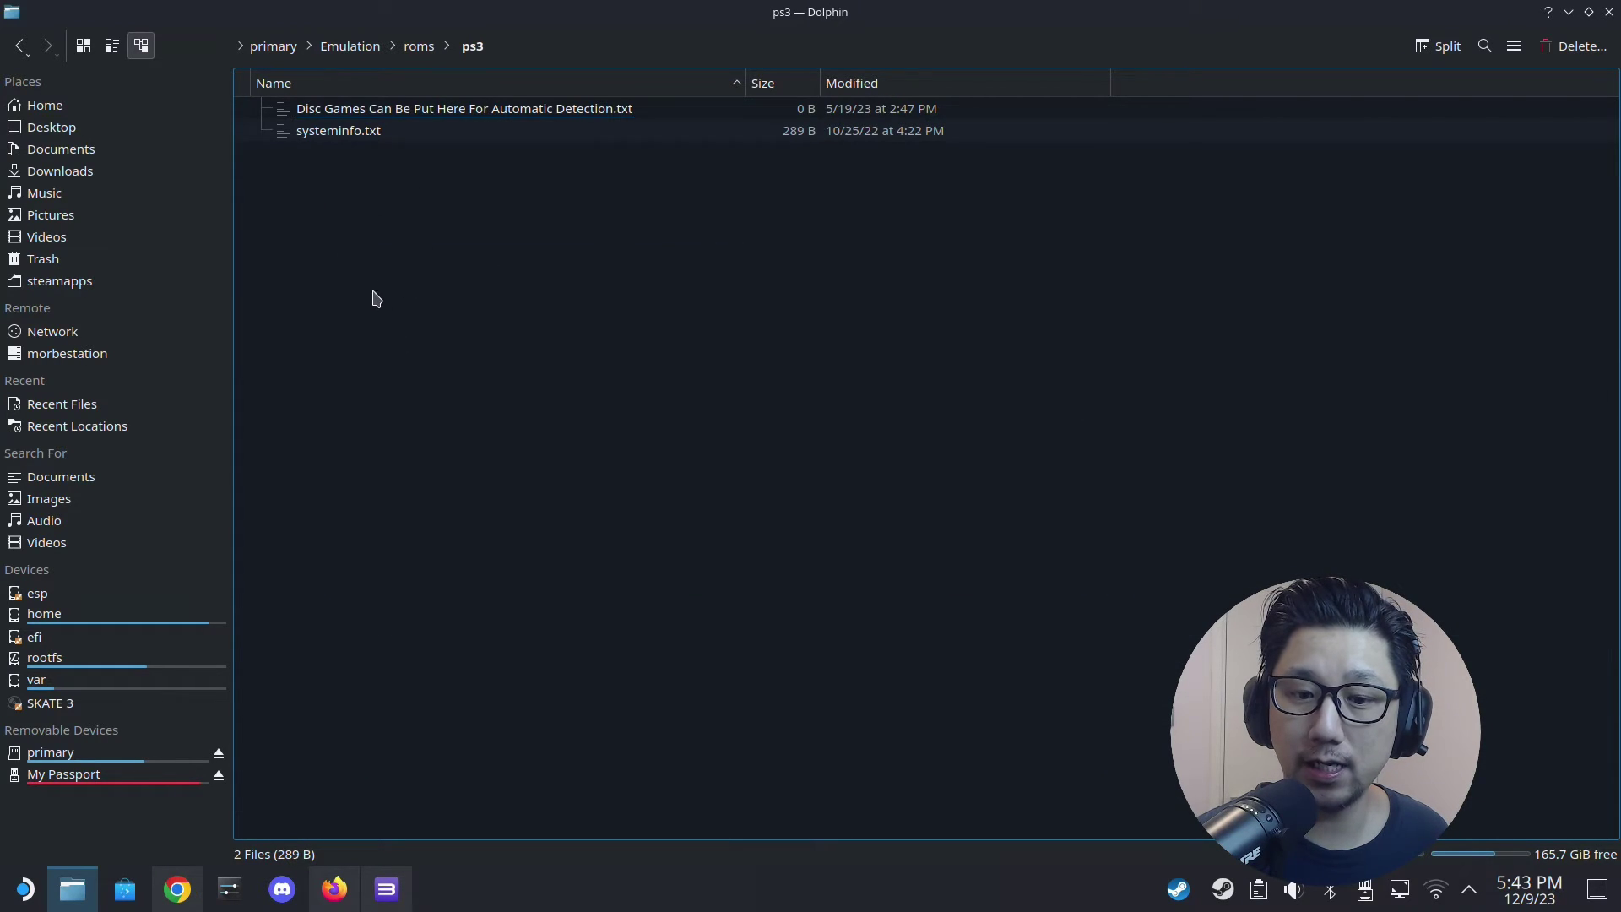
- Open Downloads in a new tab and check the Fight Night Champion folder's contents
right_click(67, 176)
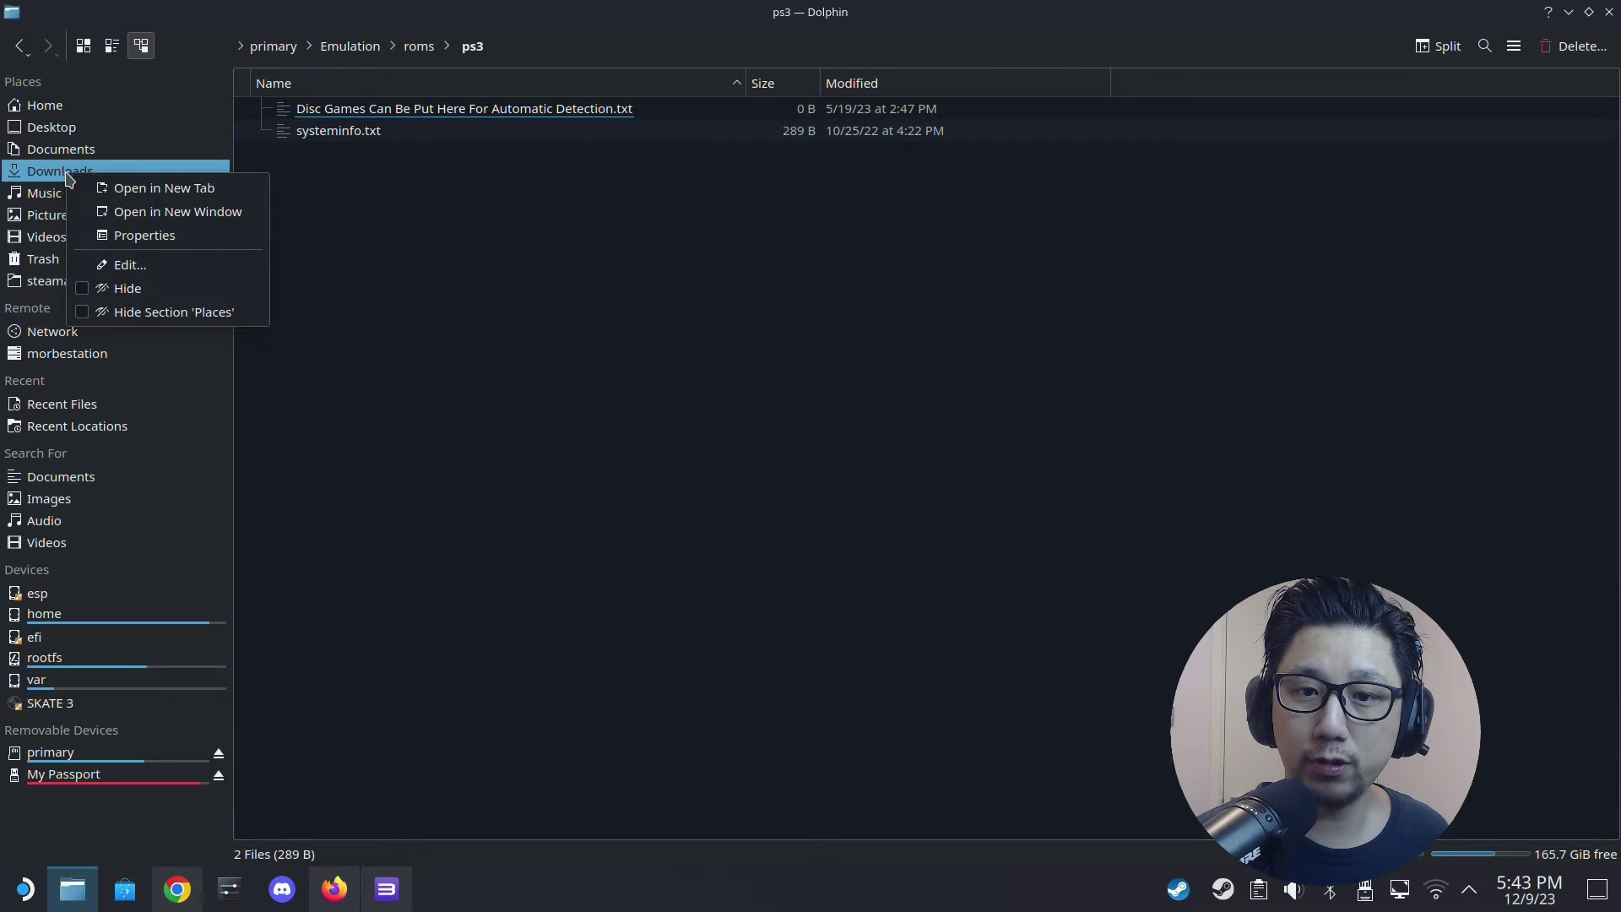
left_click(128, 189)
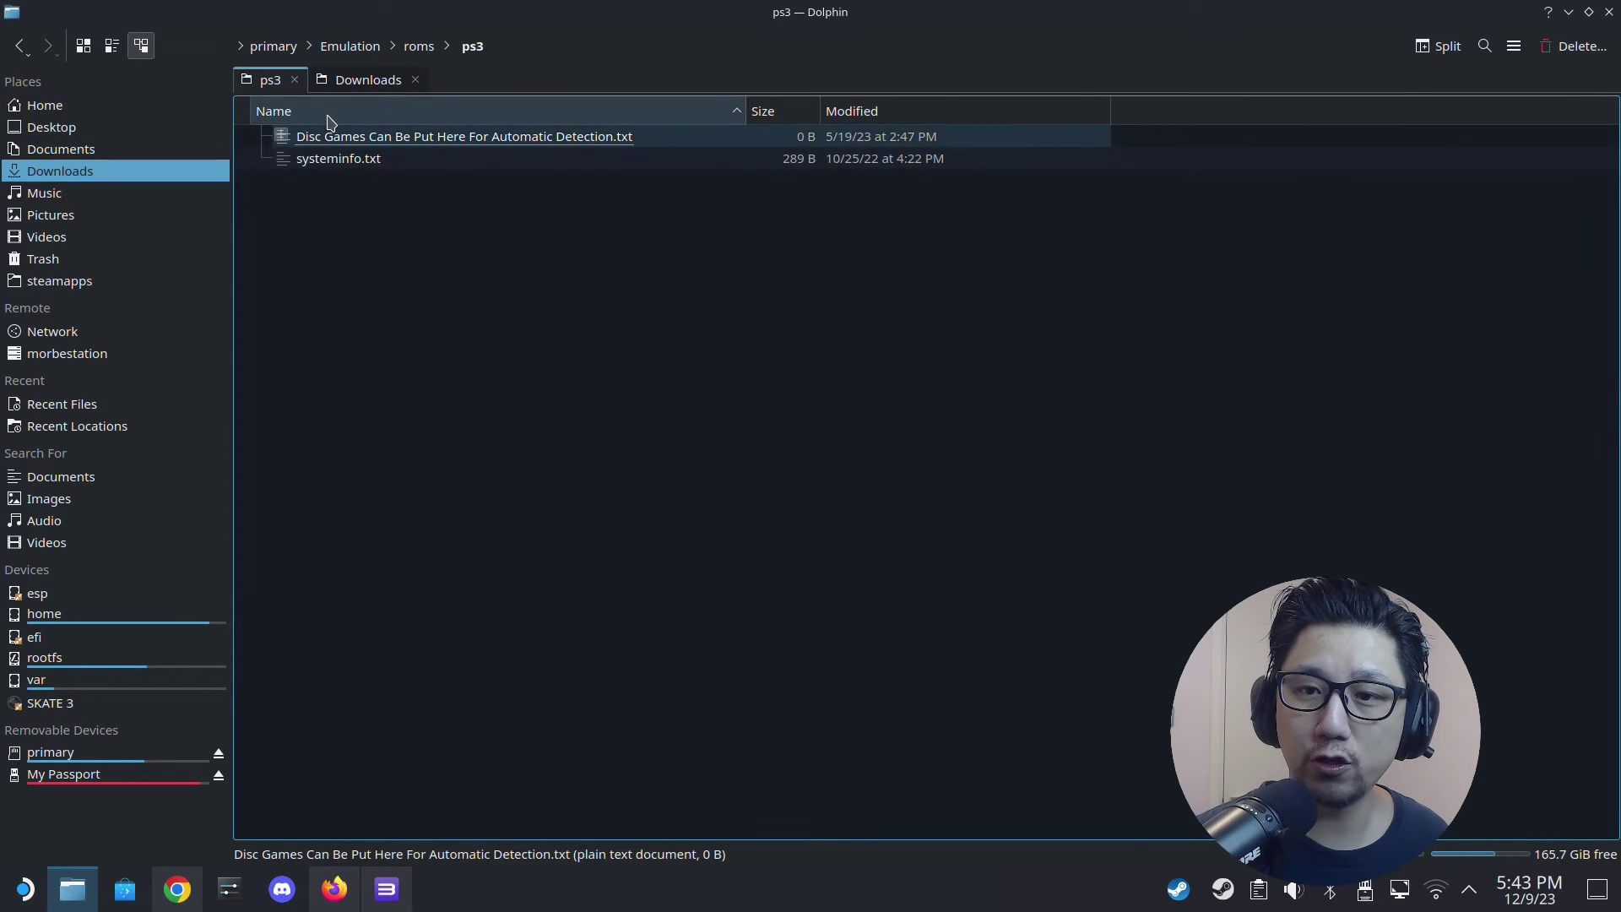
left_click(368, 82)
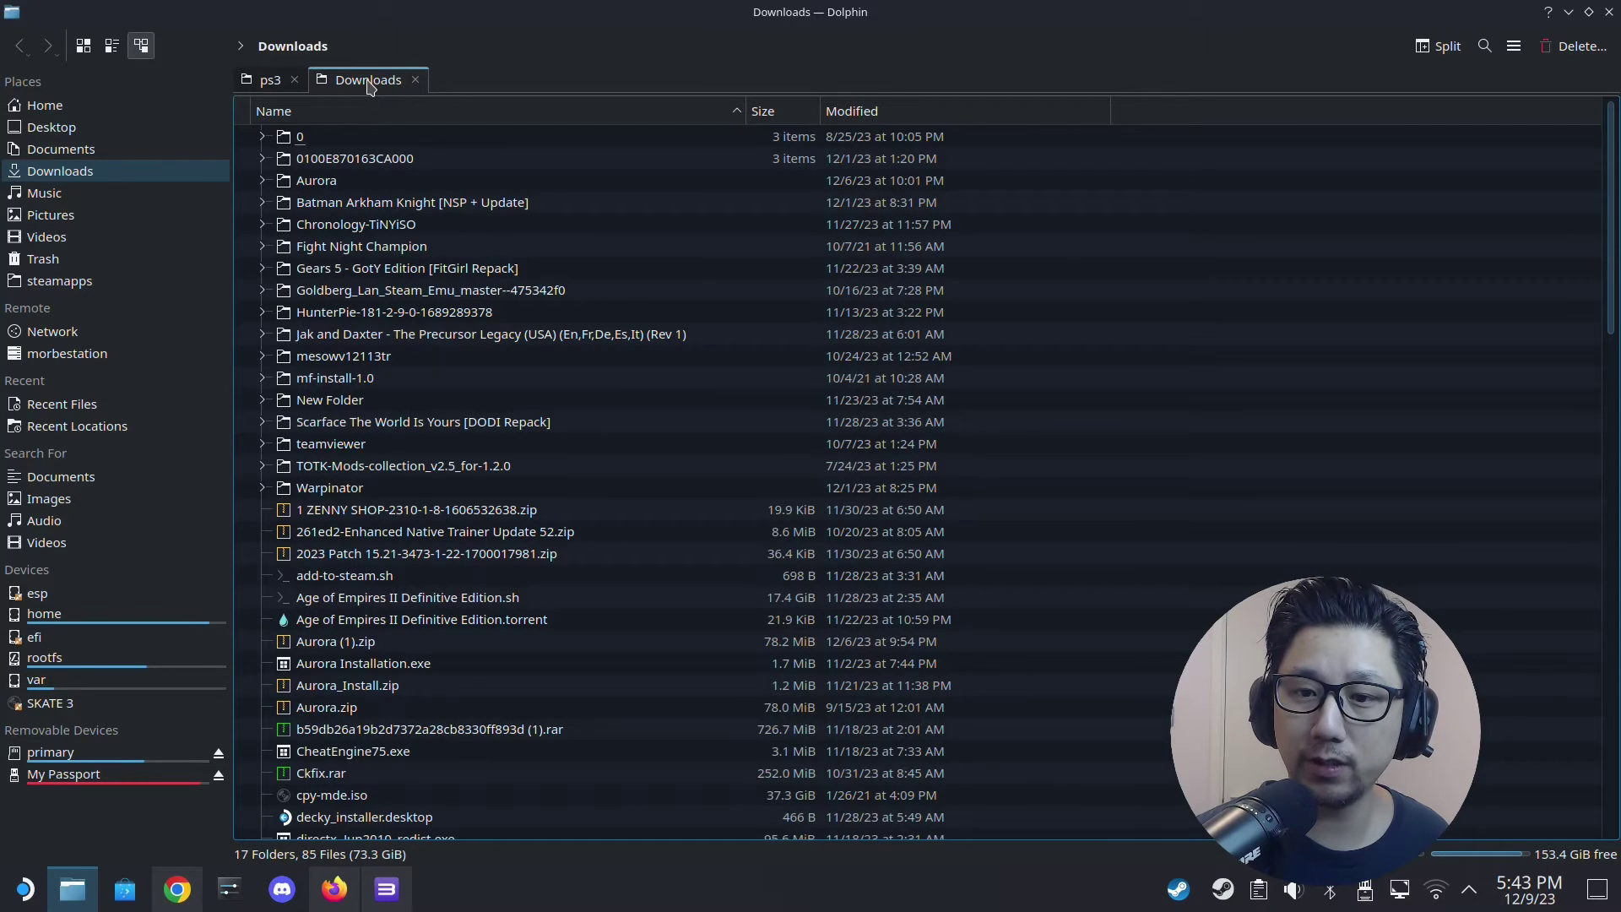
left_click(391, 248)
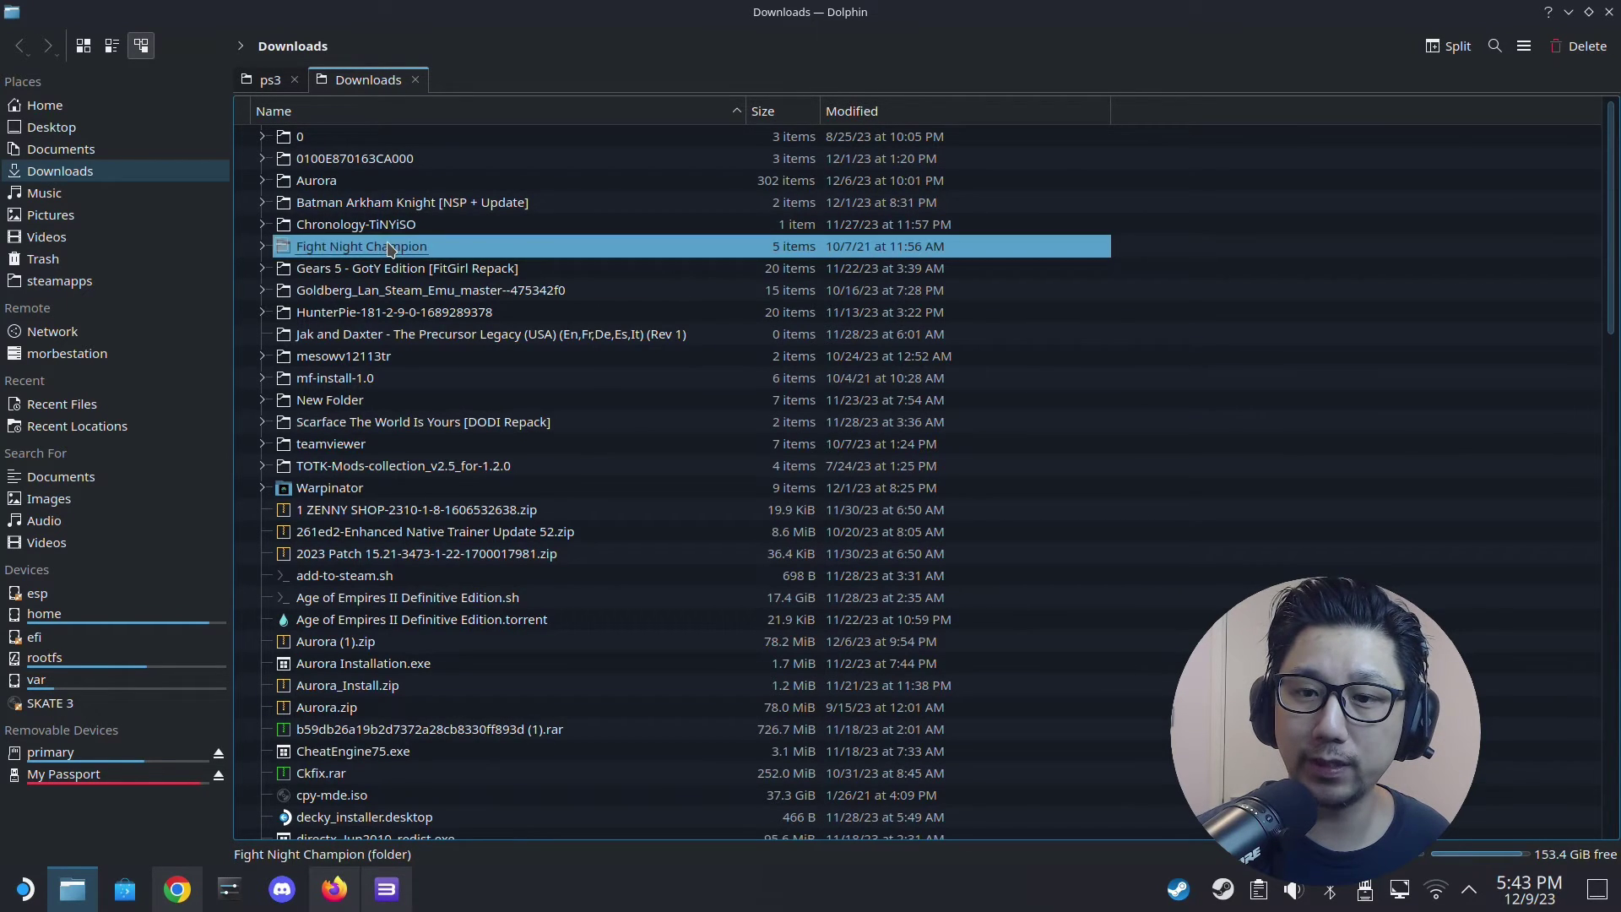
double_click(314, 247)
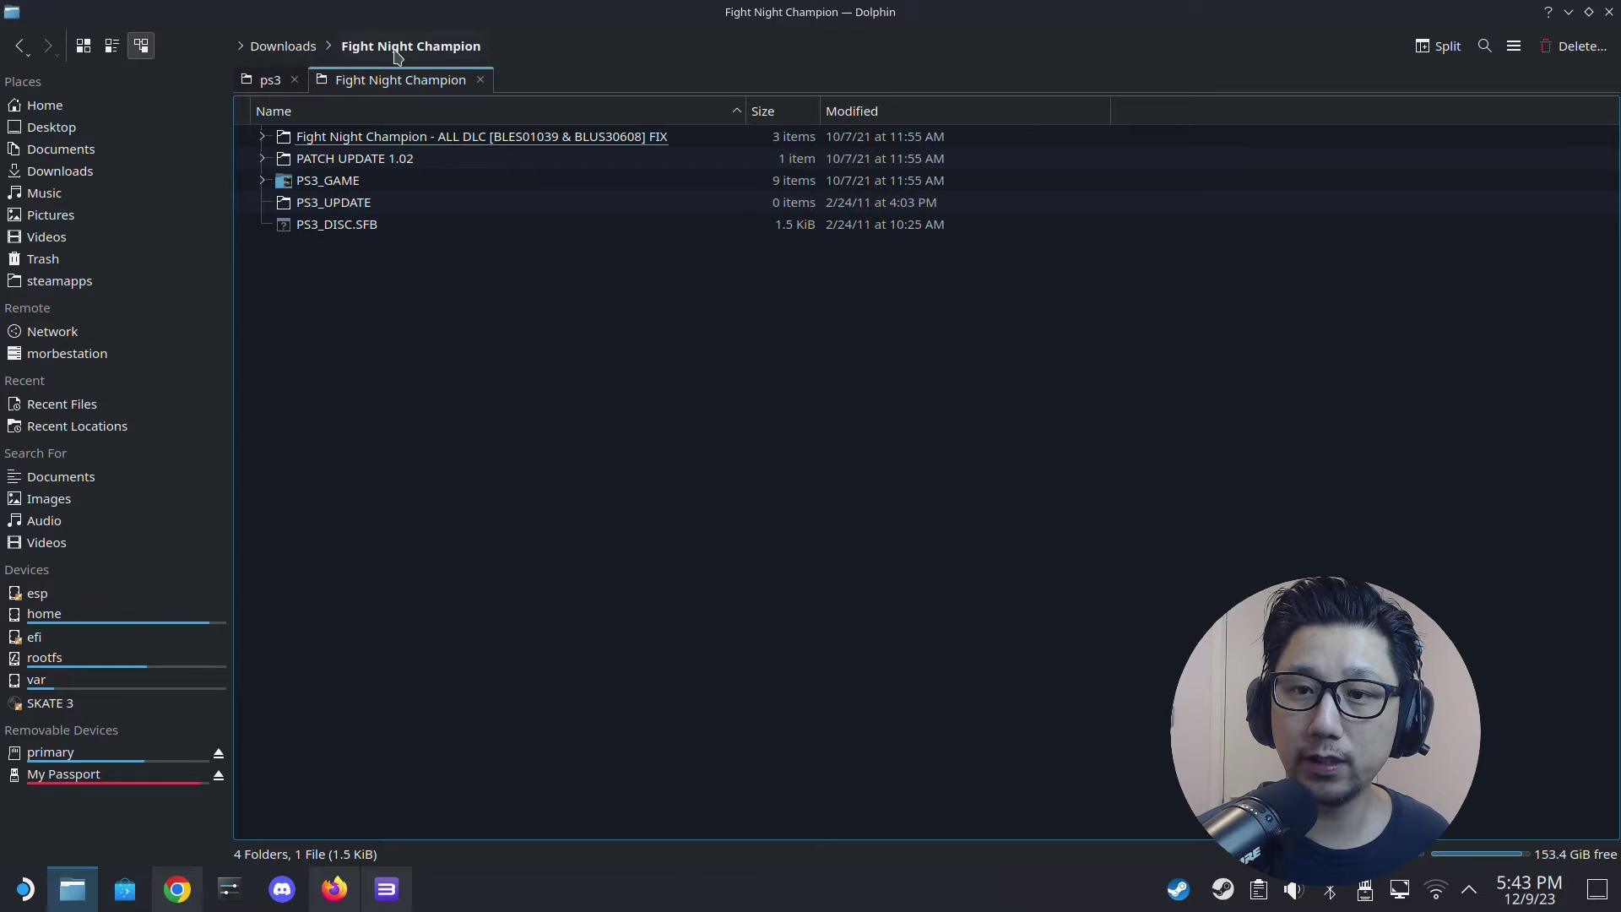
left_click(287, 49)
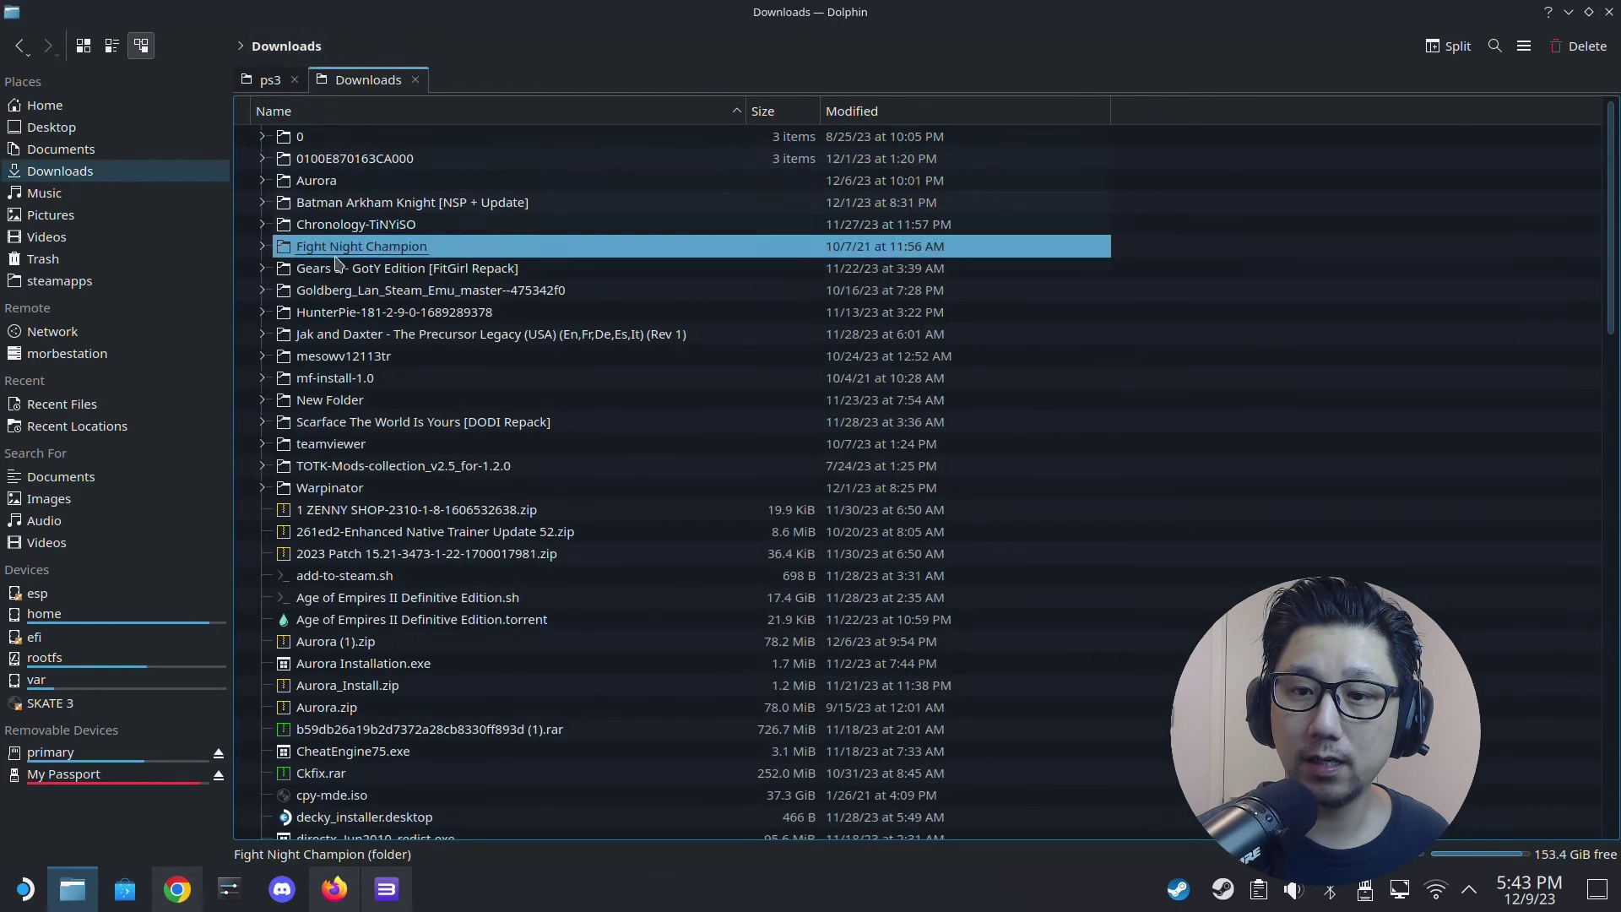
- Copy the Fight Night Champion folder and paste it into the ps3 roms folder
right_click(356, 248)
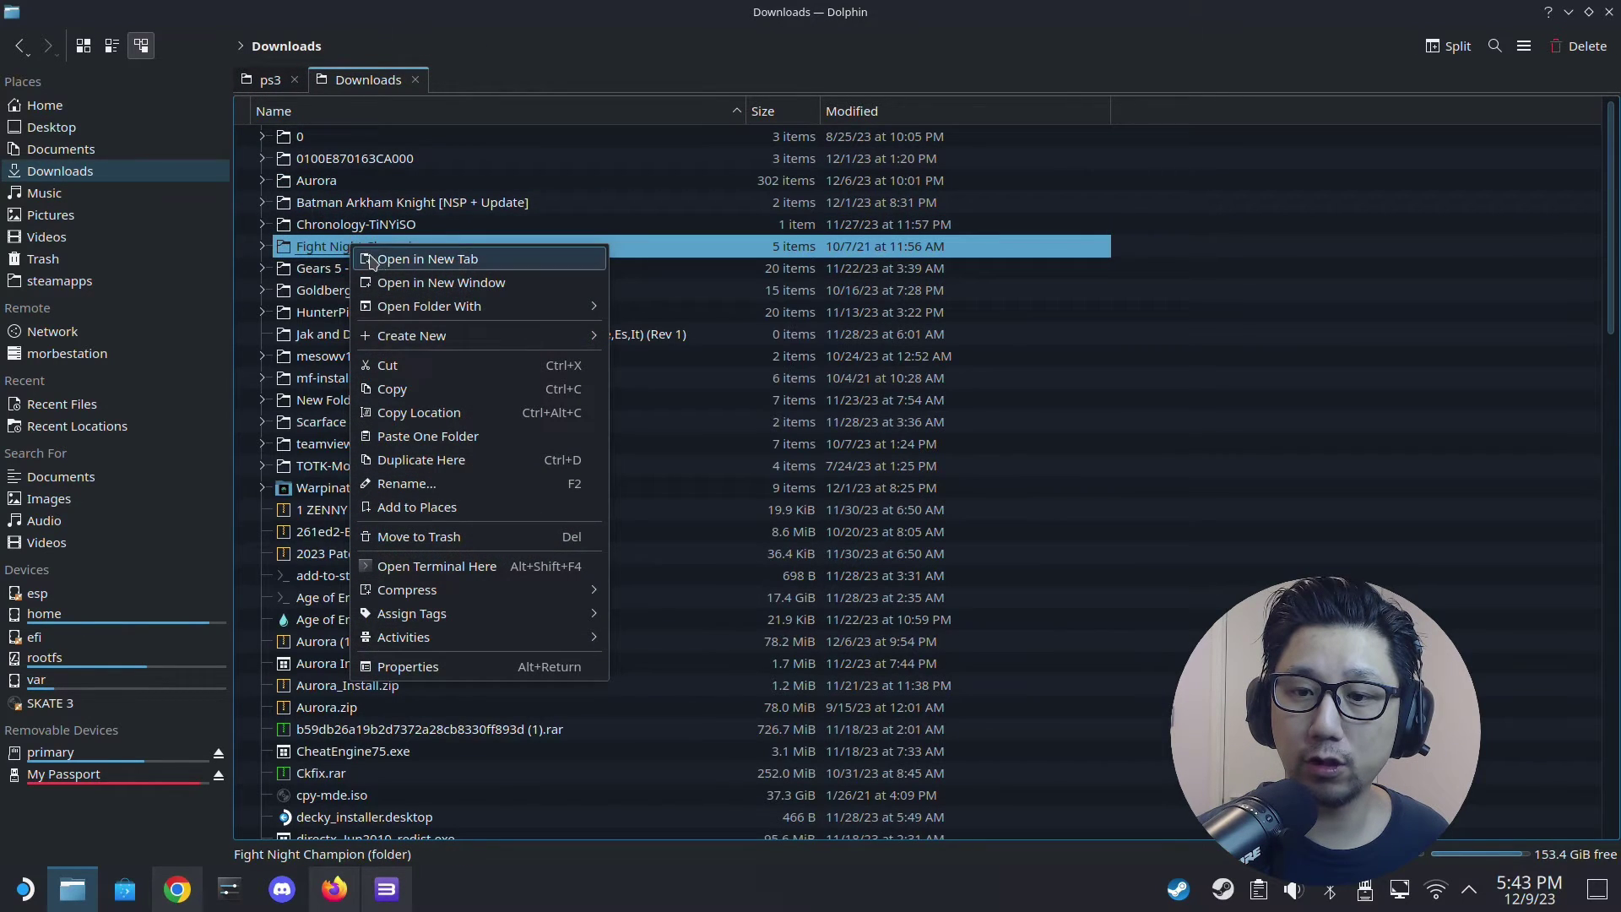
left_click(422, 389)
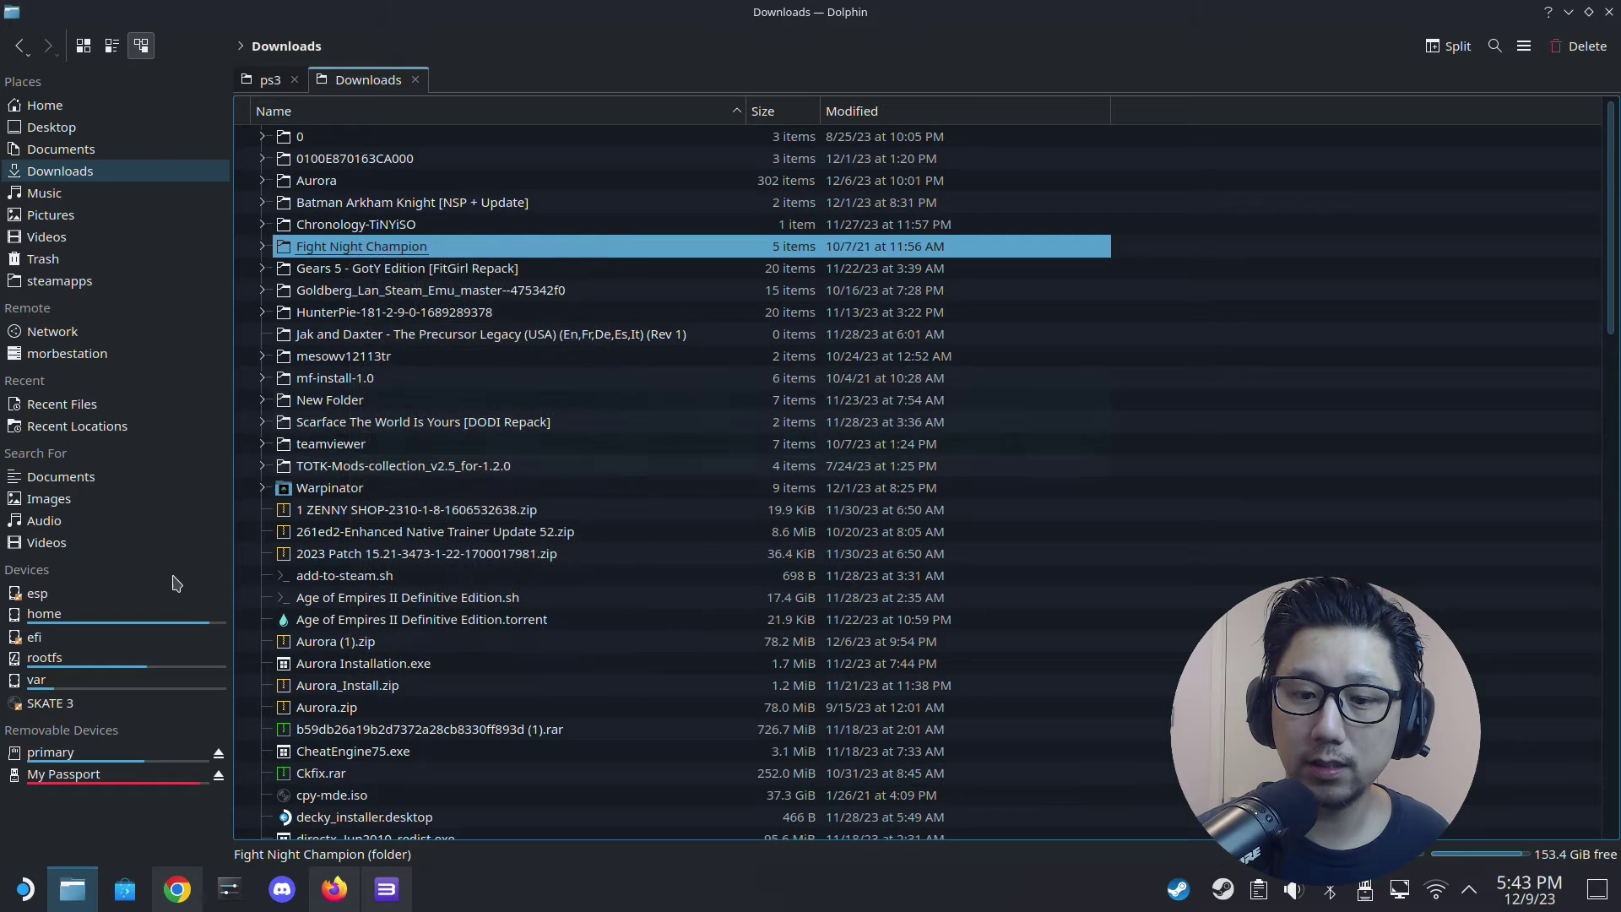
left_click(269, 78)
right_click(362, 263)
left_click(401, 325)
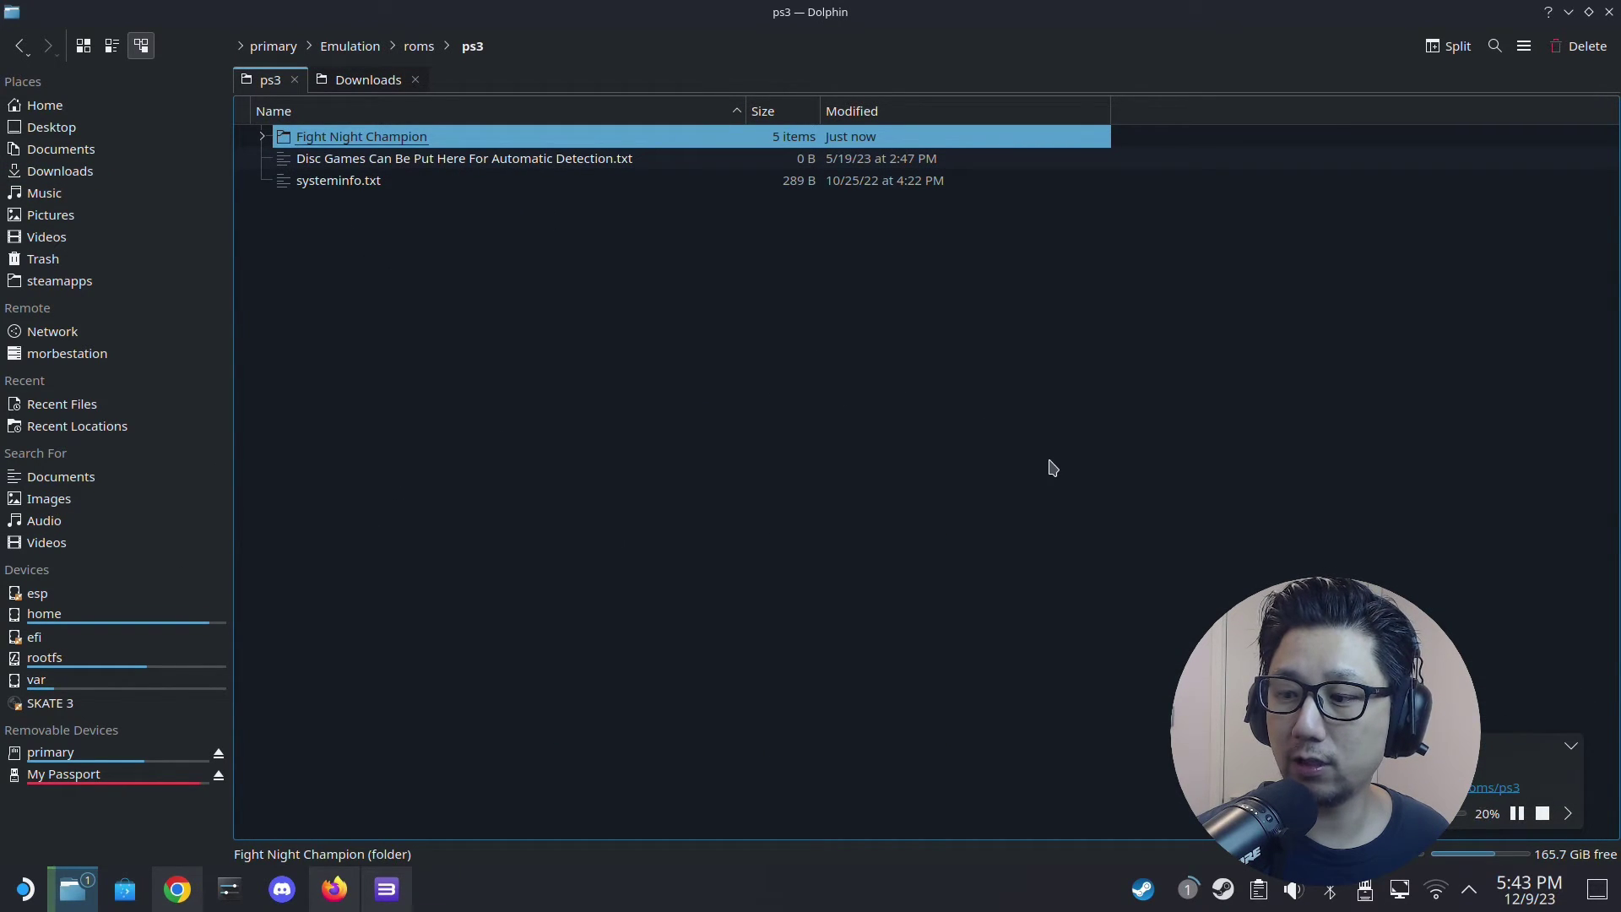
- Browse Downloads in the first tab and bring up actions for the Skate 3 iso
left_click(61, 172)
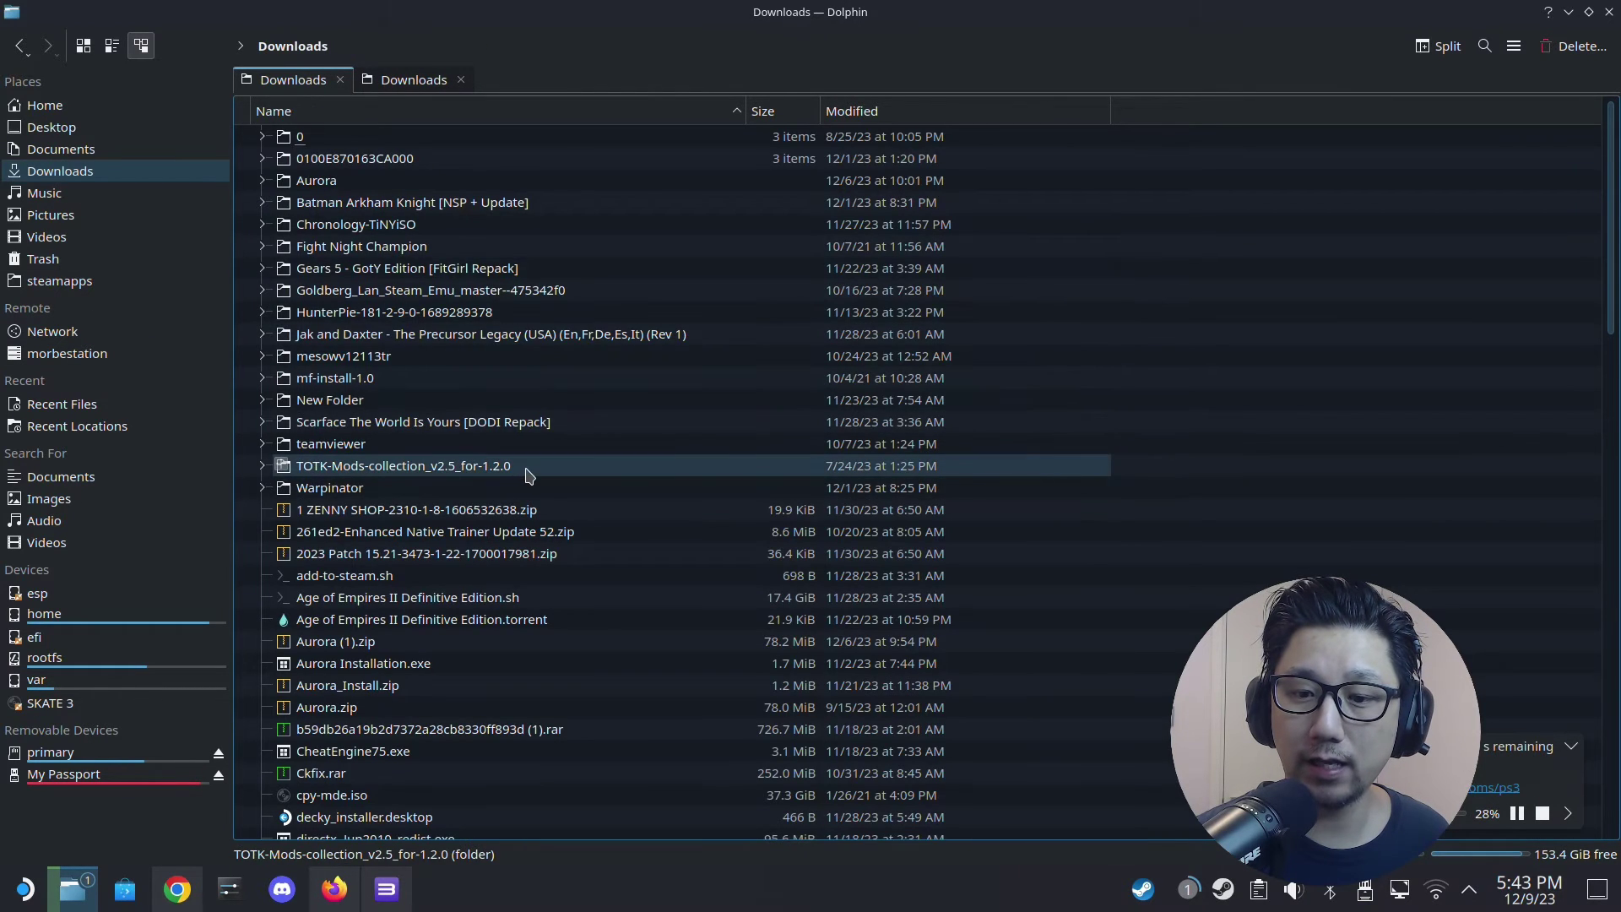
scroll(529, 476, "down", 8)
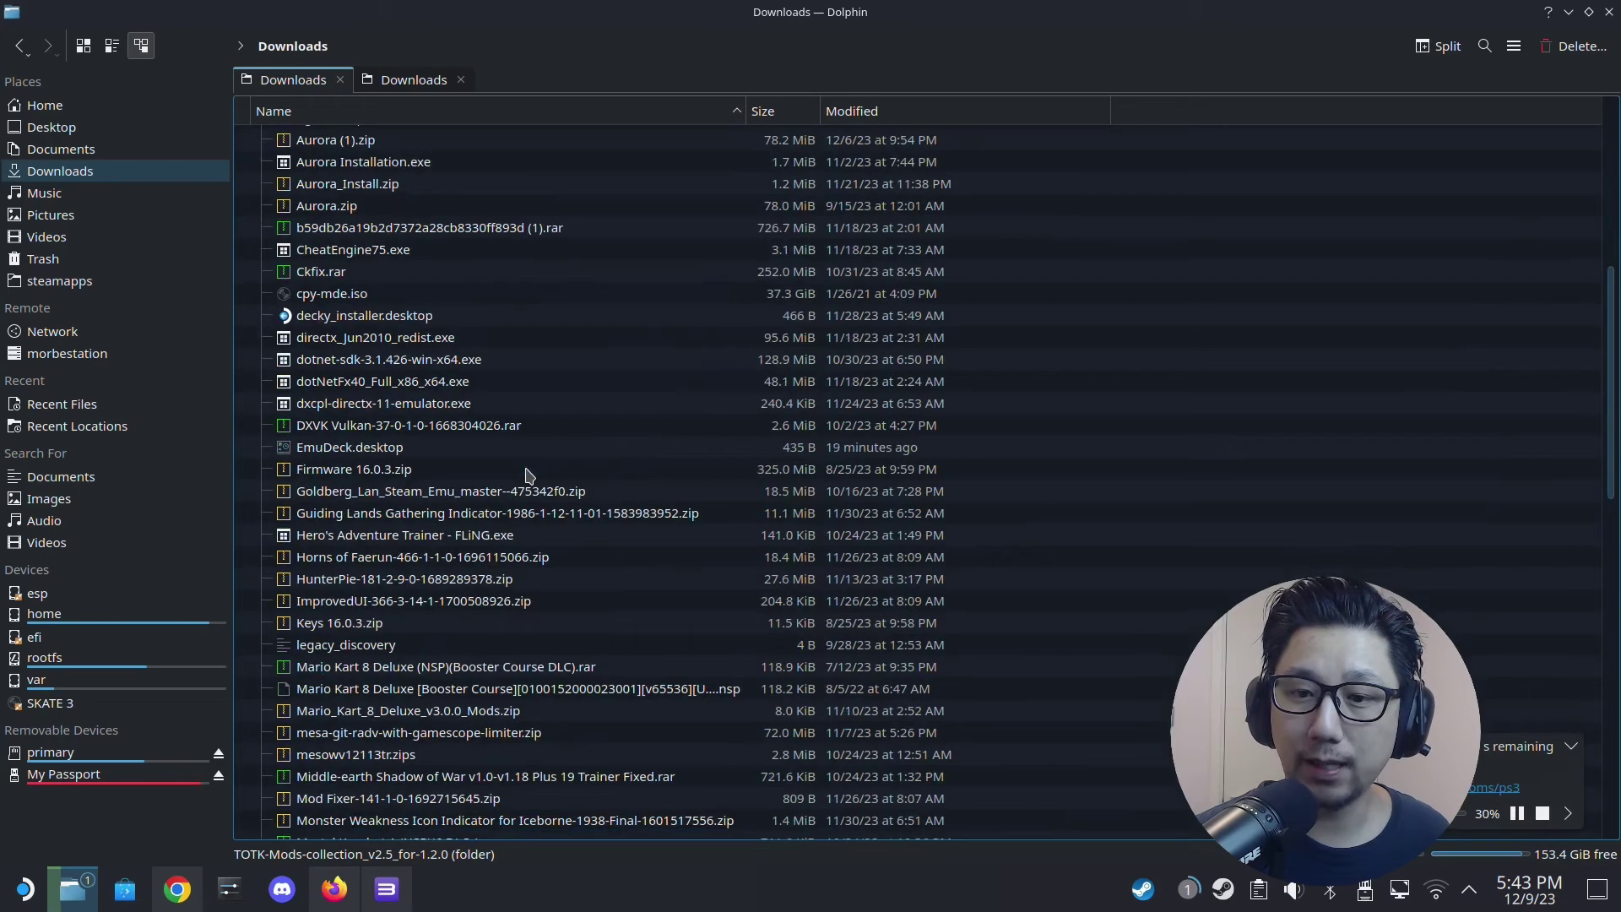
scroll(507, 477, "down", 12)
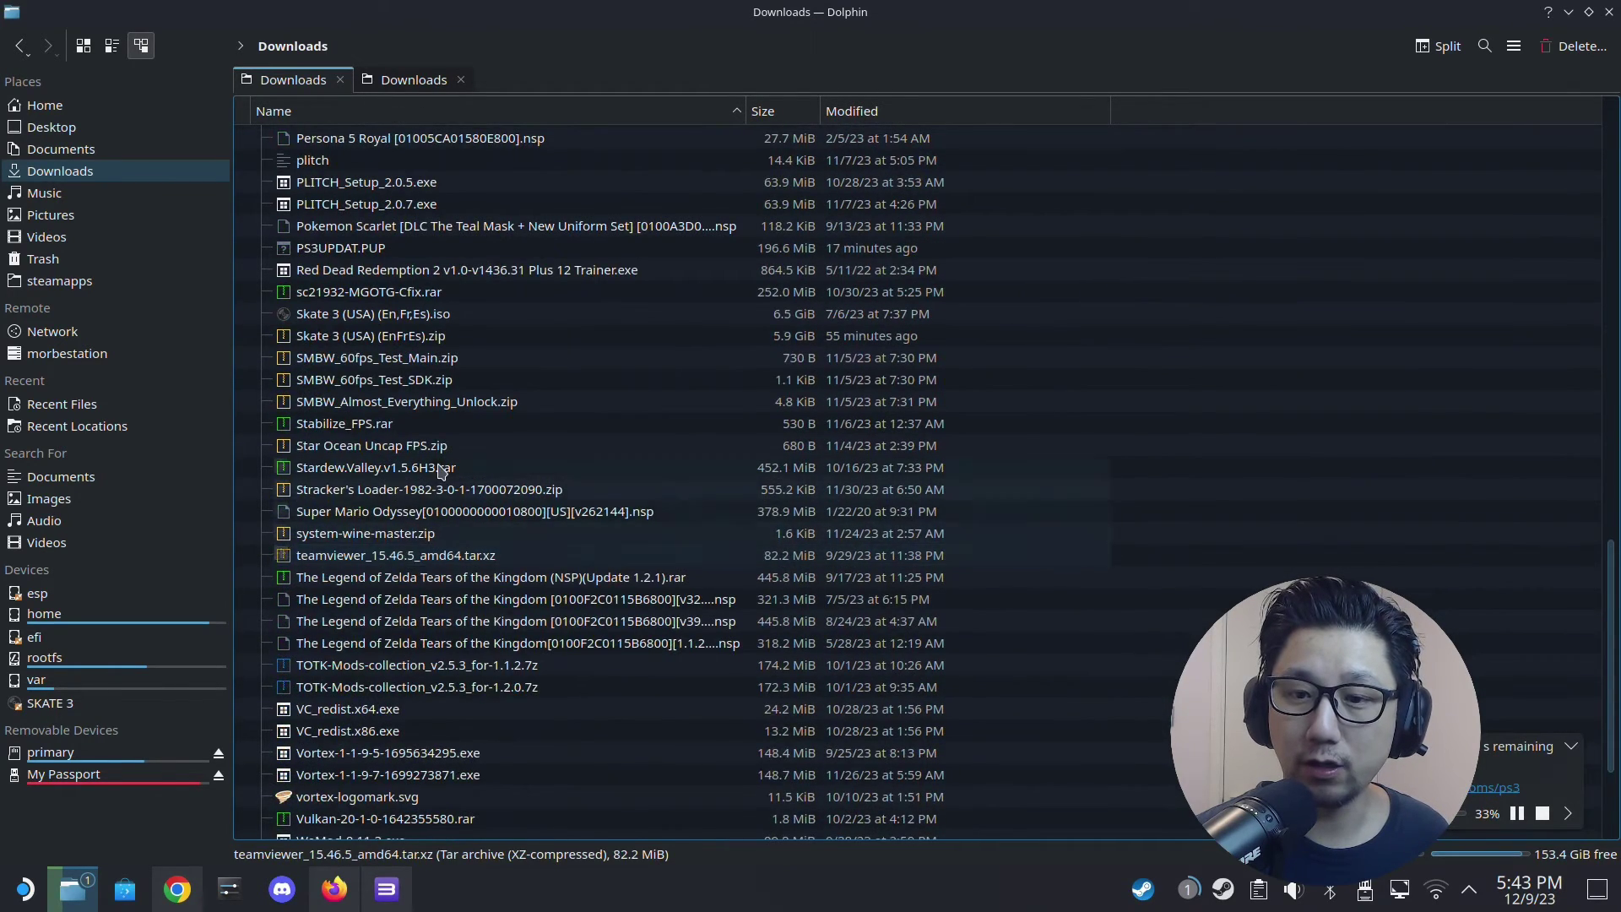
scroll(435, 494, "down", 3)
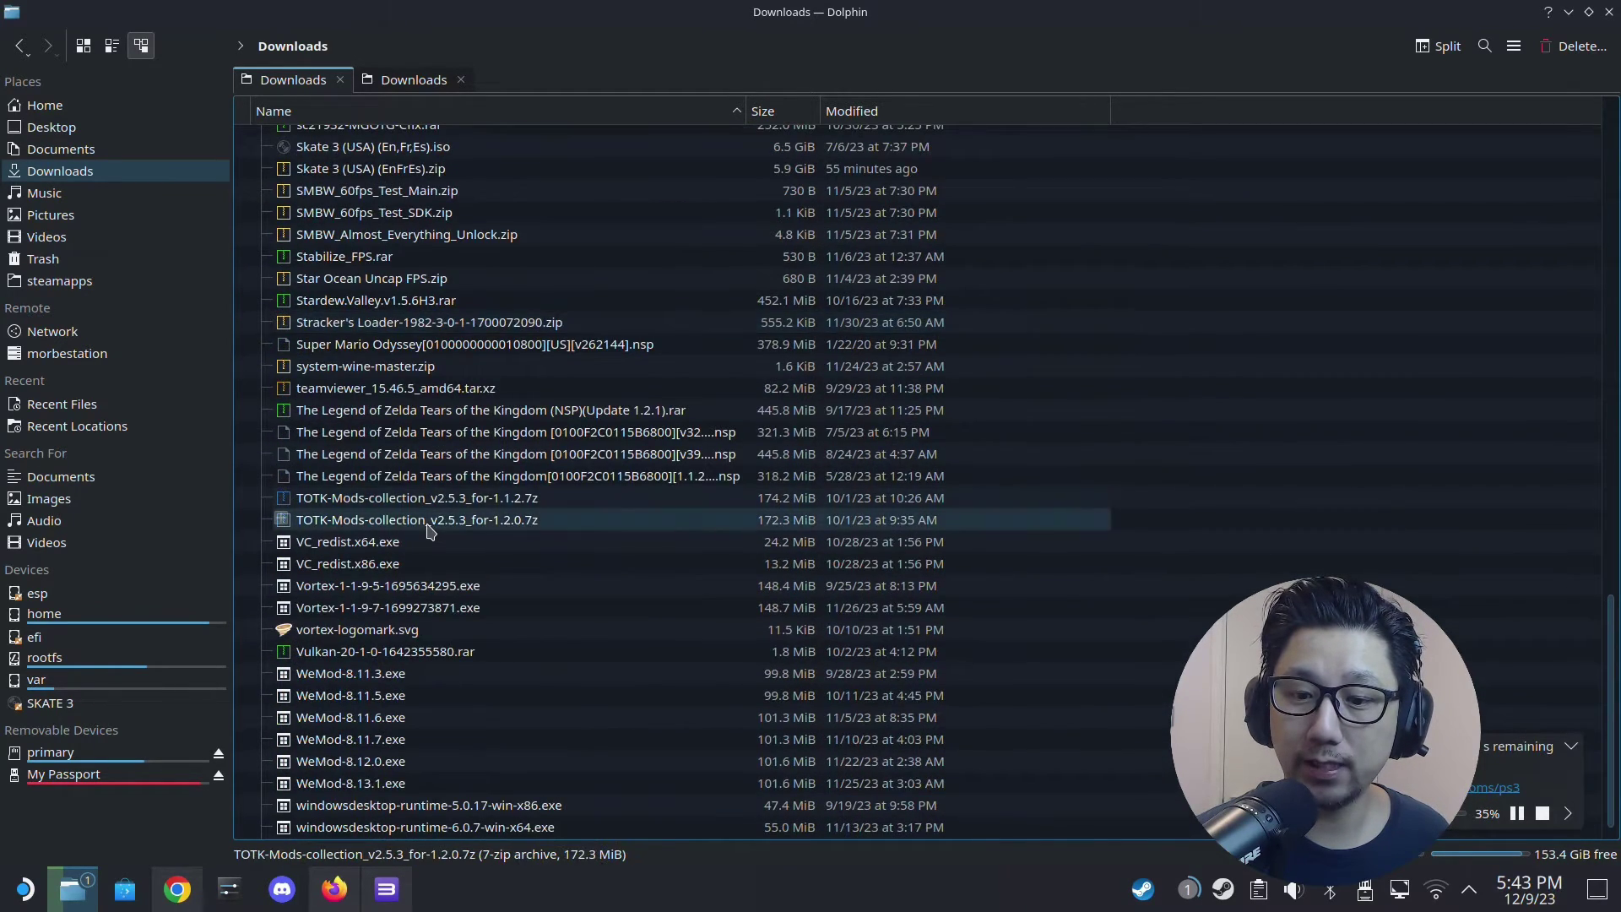
scroll(345, 313, "up", 3)
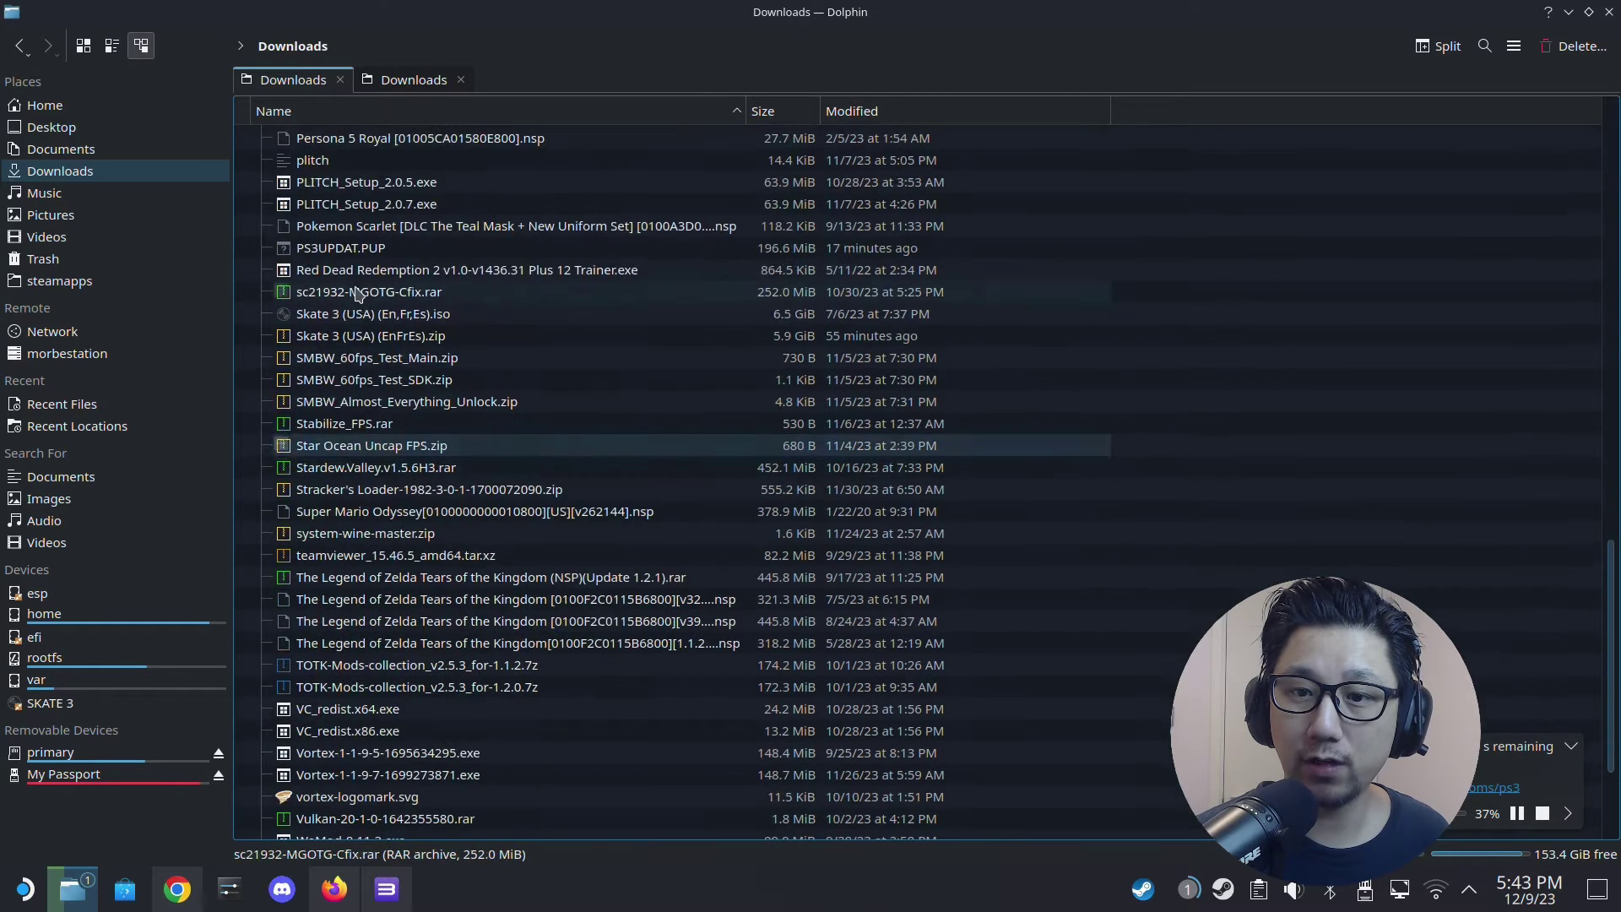
right_click(410, 321)
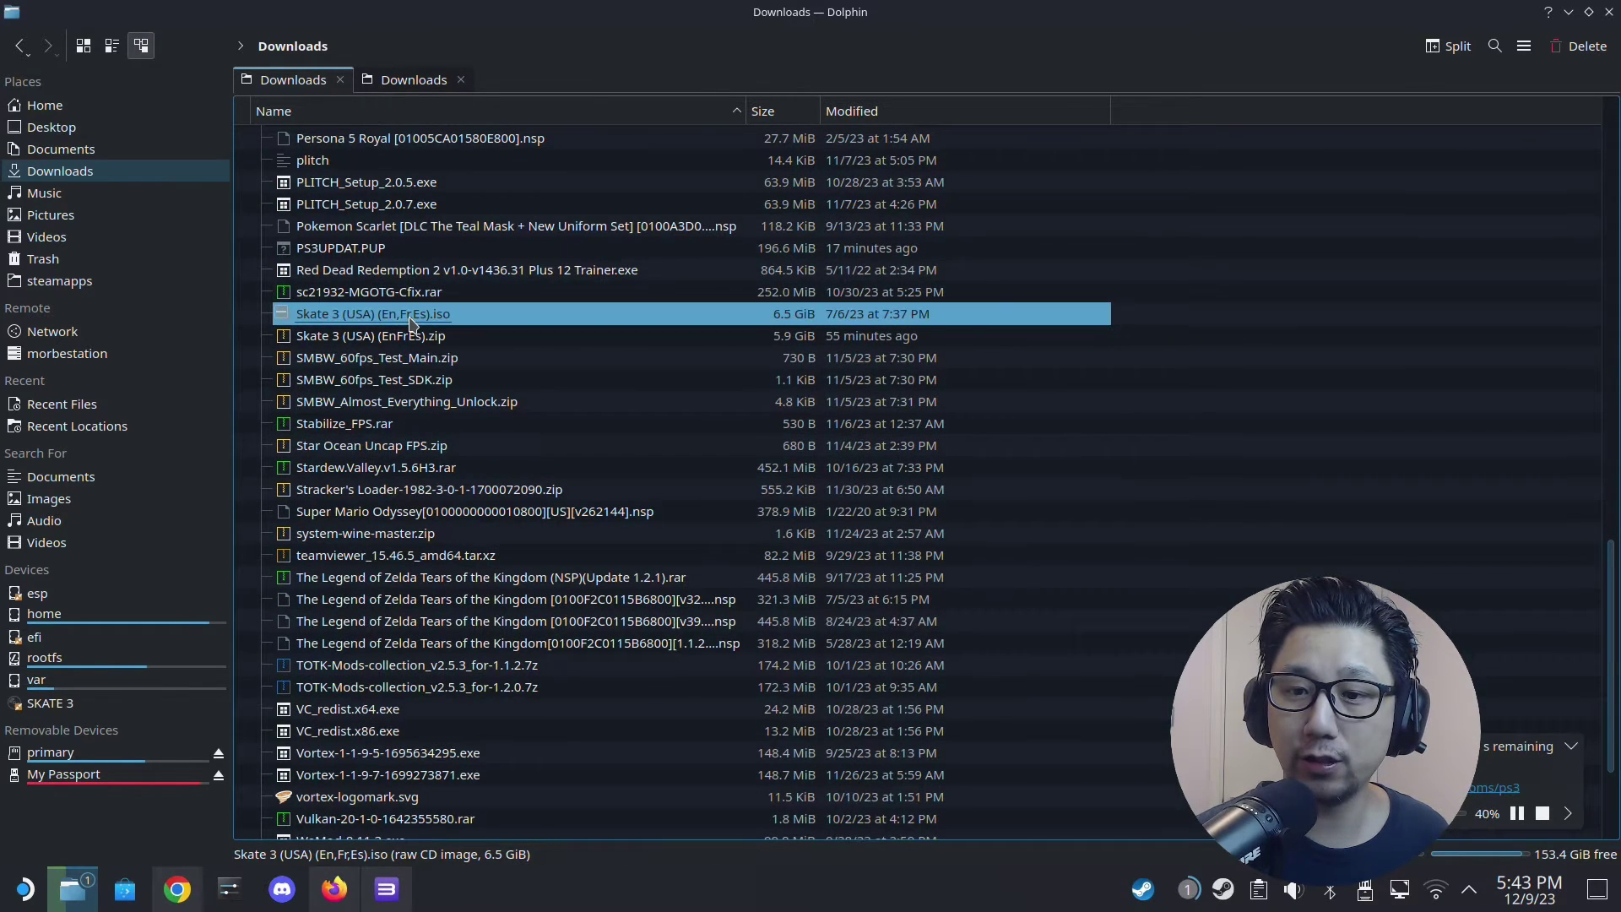
- Open the mounted SKATE 3 disc, select all its contents, and compare with Downloads
left_click(70, 704)
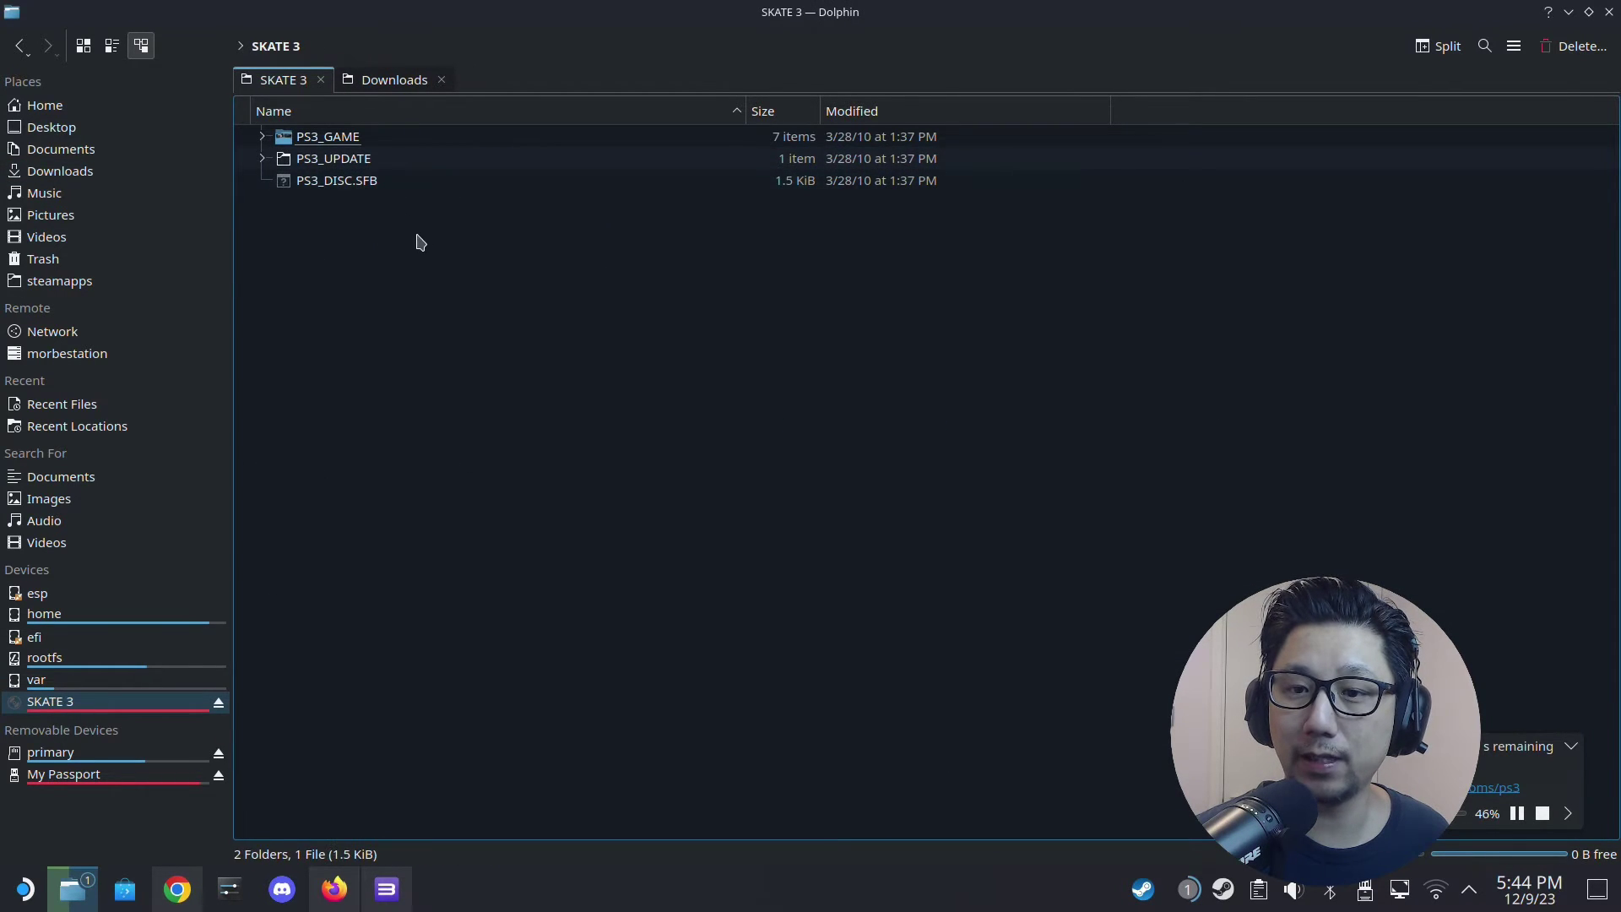
left_click_drag(383, 250, 475, 342)
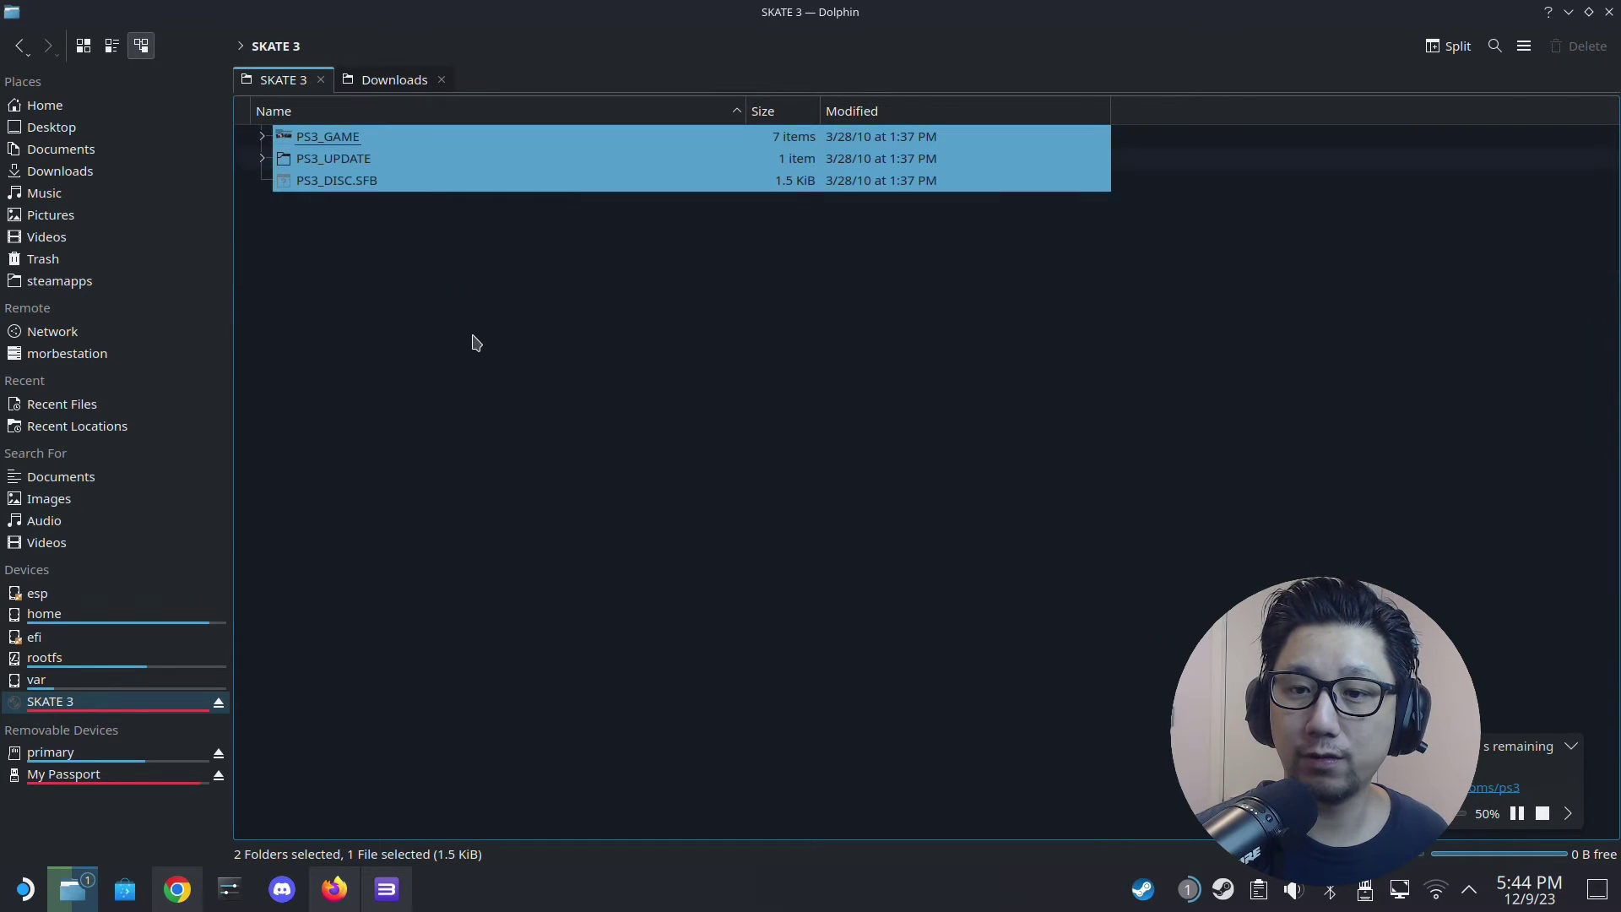
left_click(406, 79)
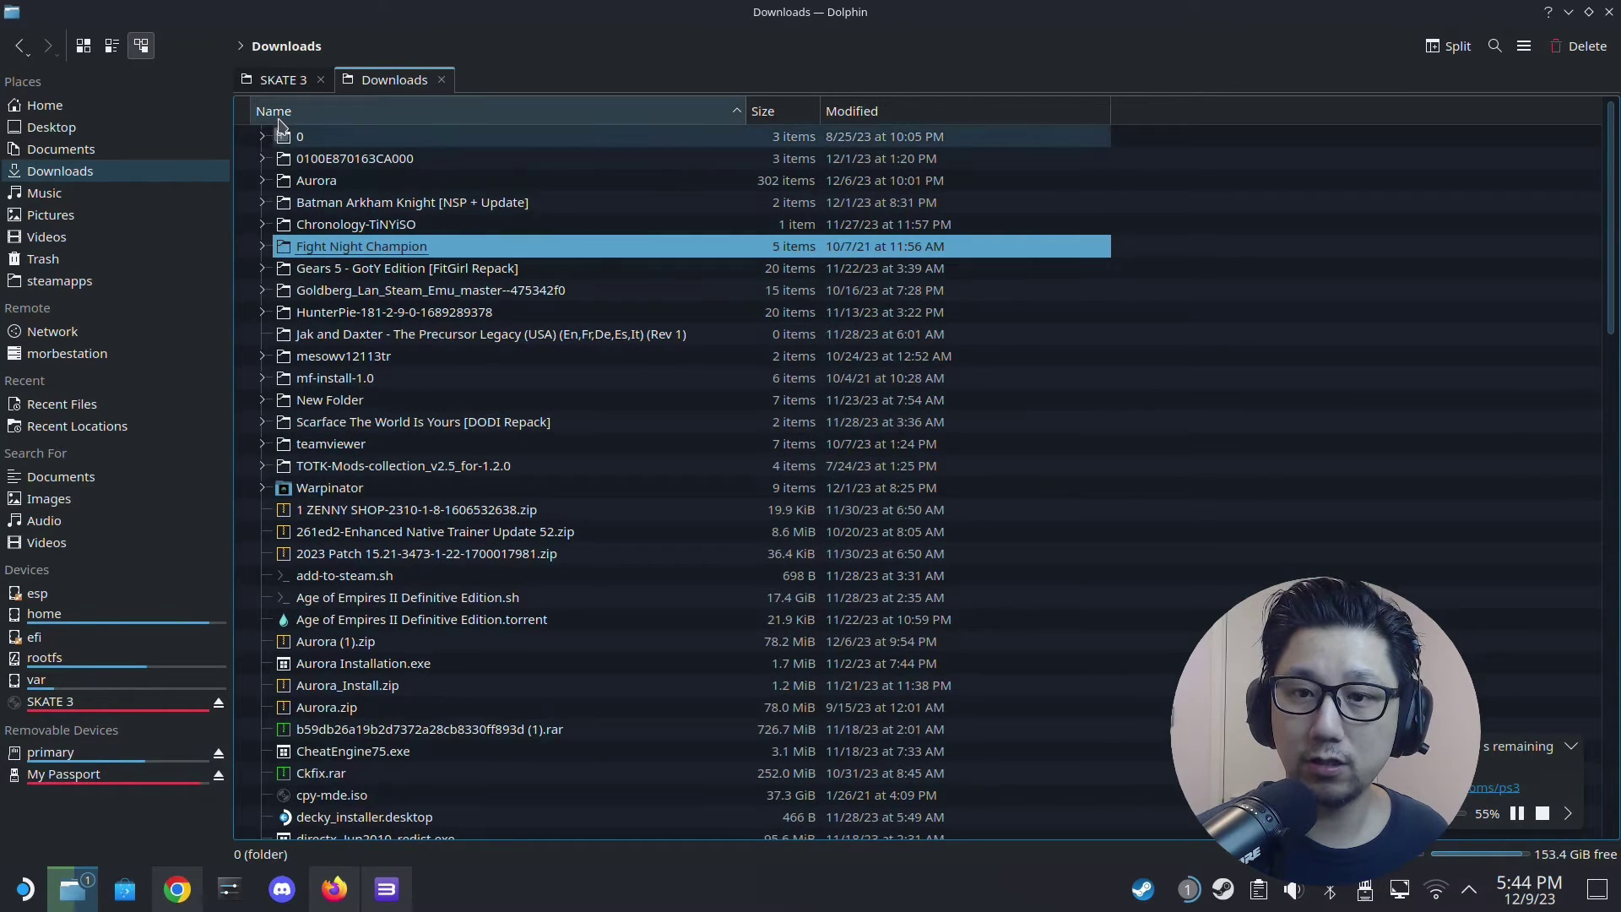
left_click(275, 82)
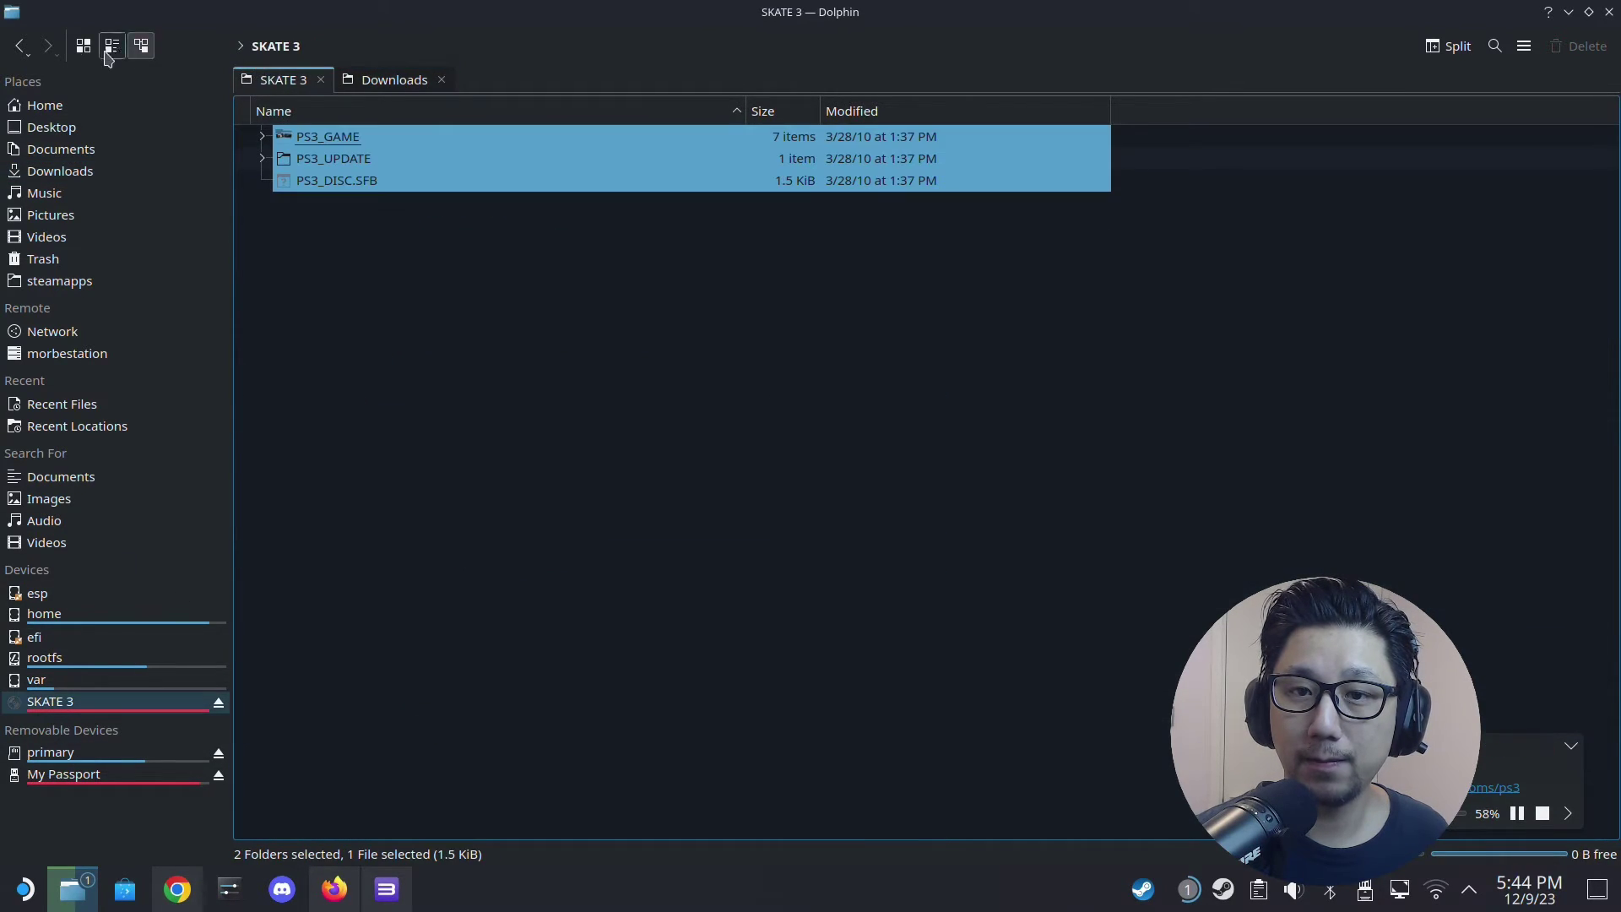
- Open primary/Emulation/roms sorted newest-first by Modified, enter ps3, then bring up RPCS3
left_click(86, 751)
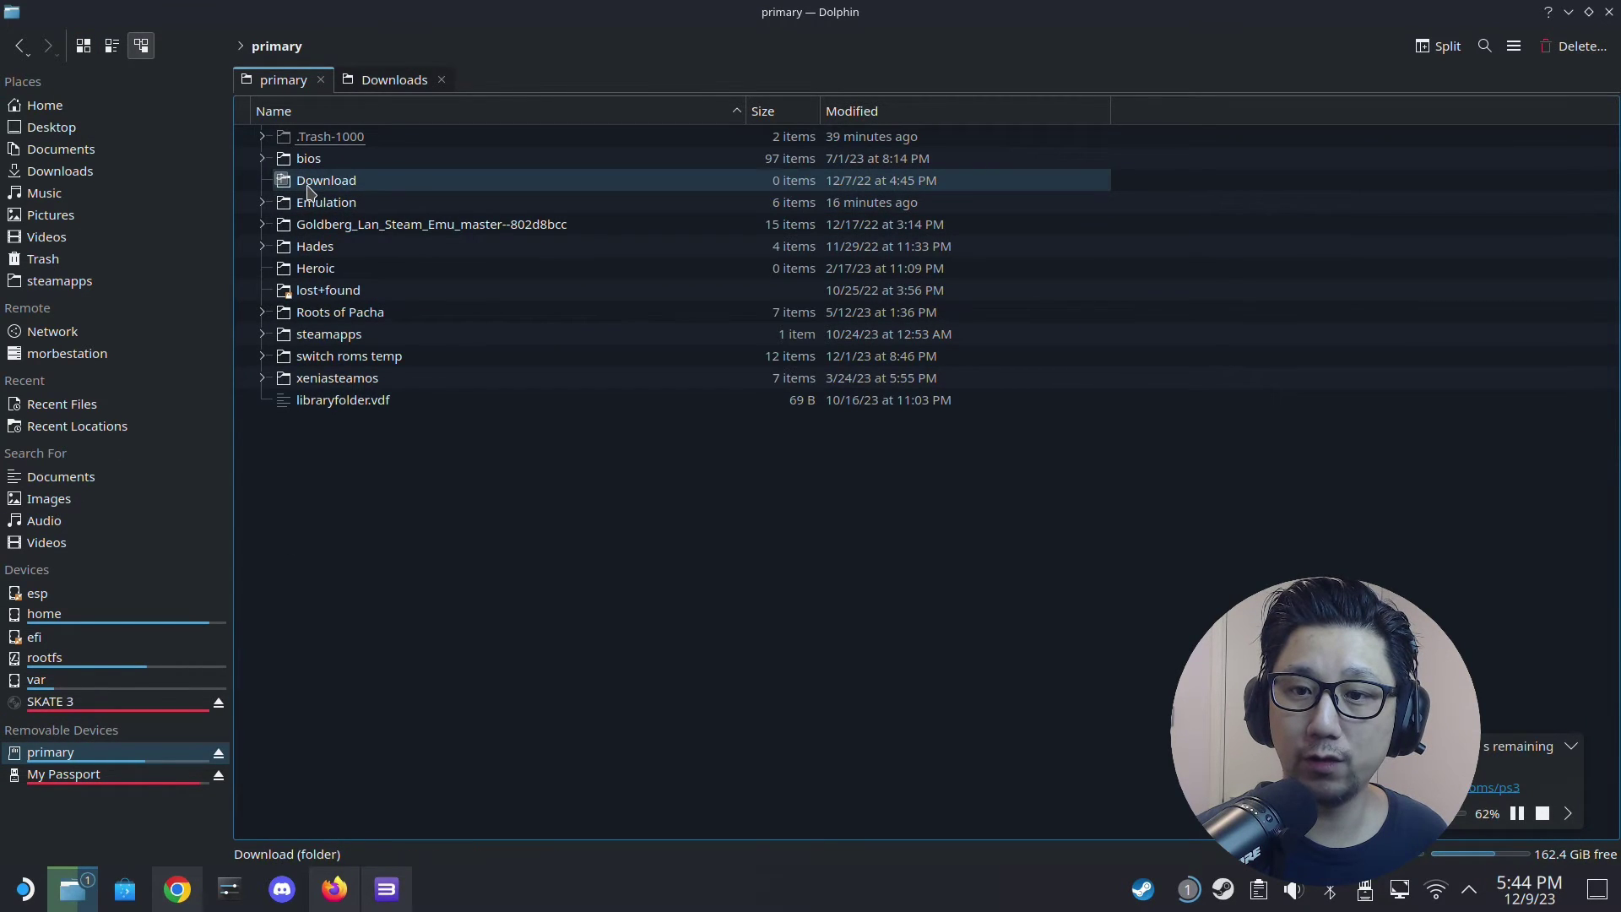
double_click(330, 207)
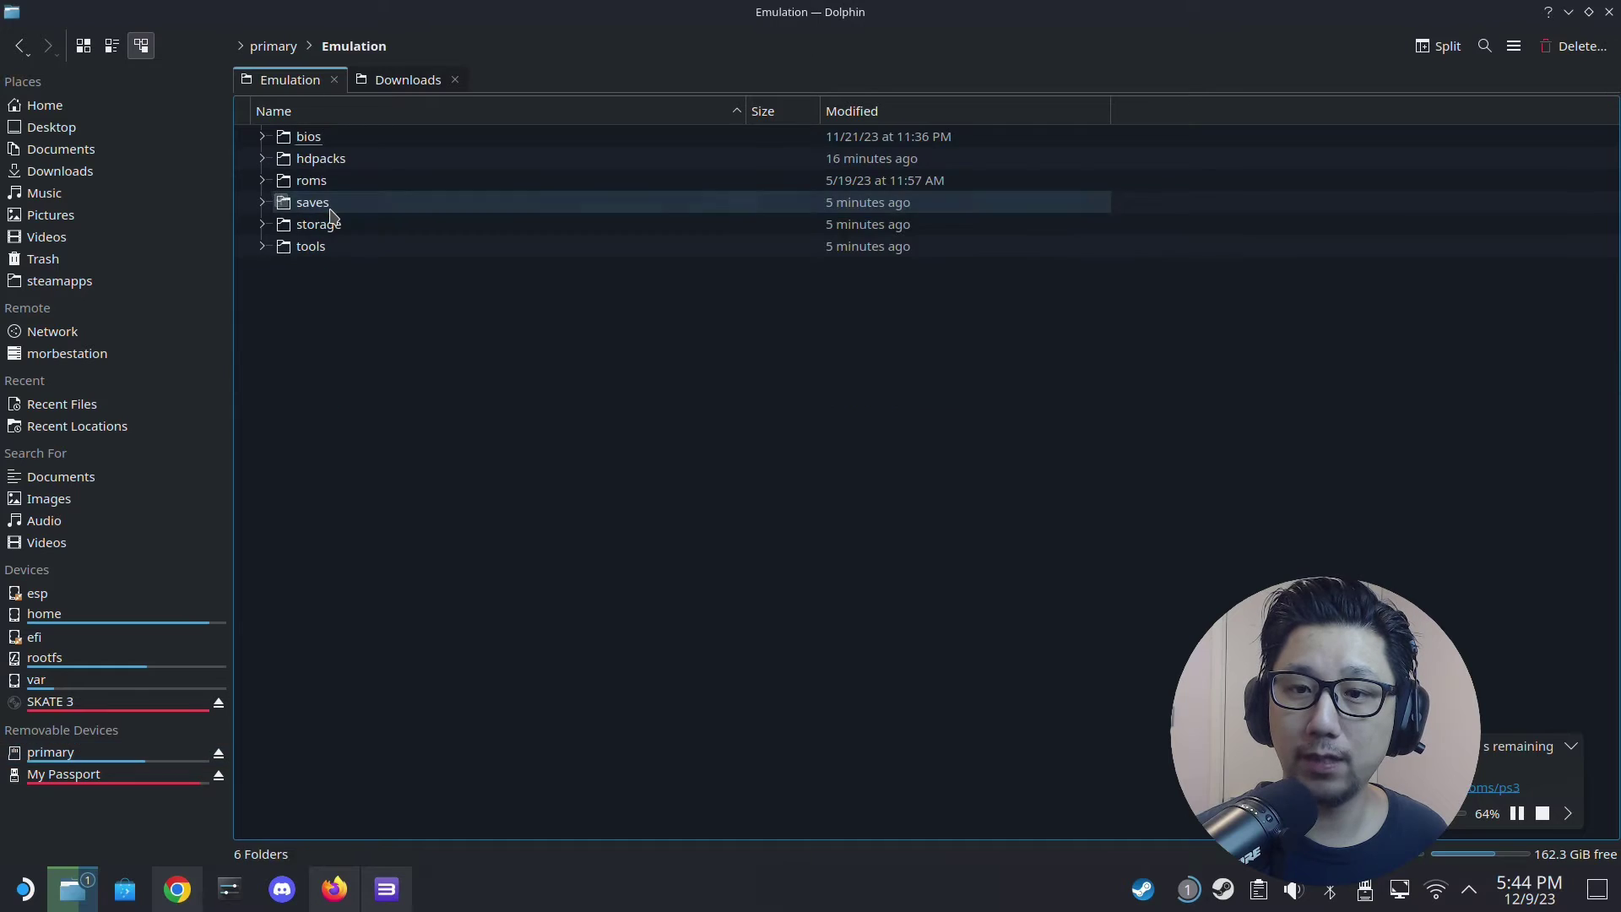
left_click(329, 187)
double_click(328, 188)
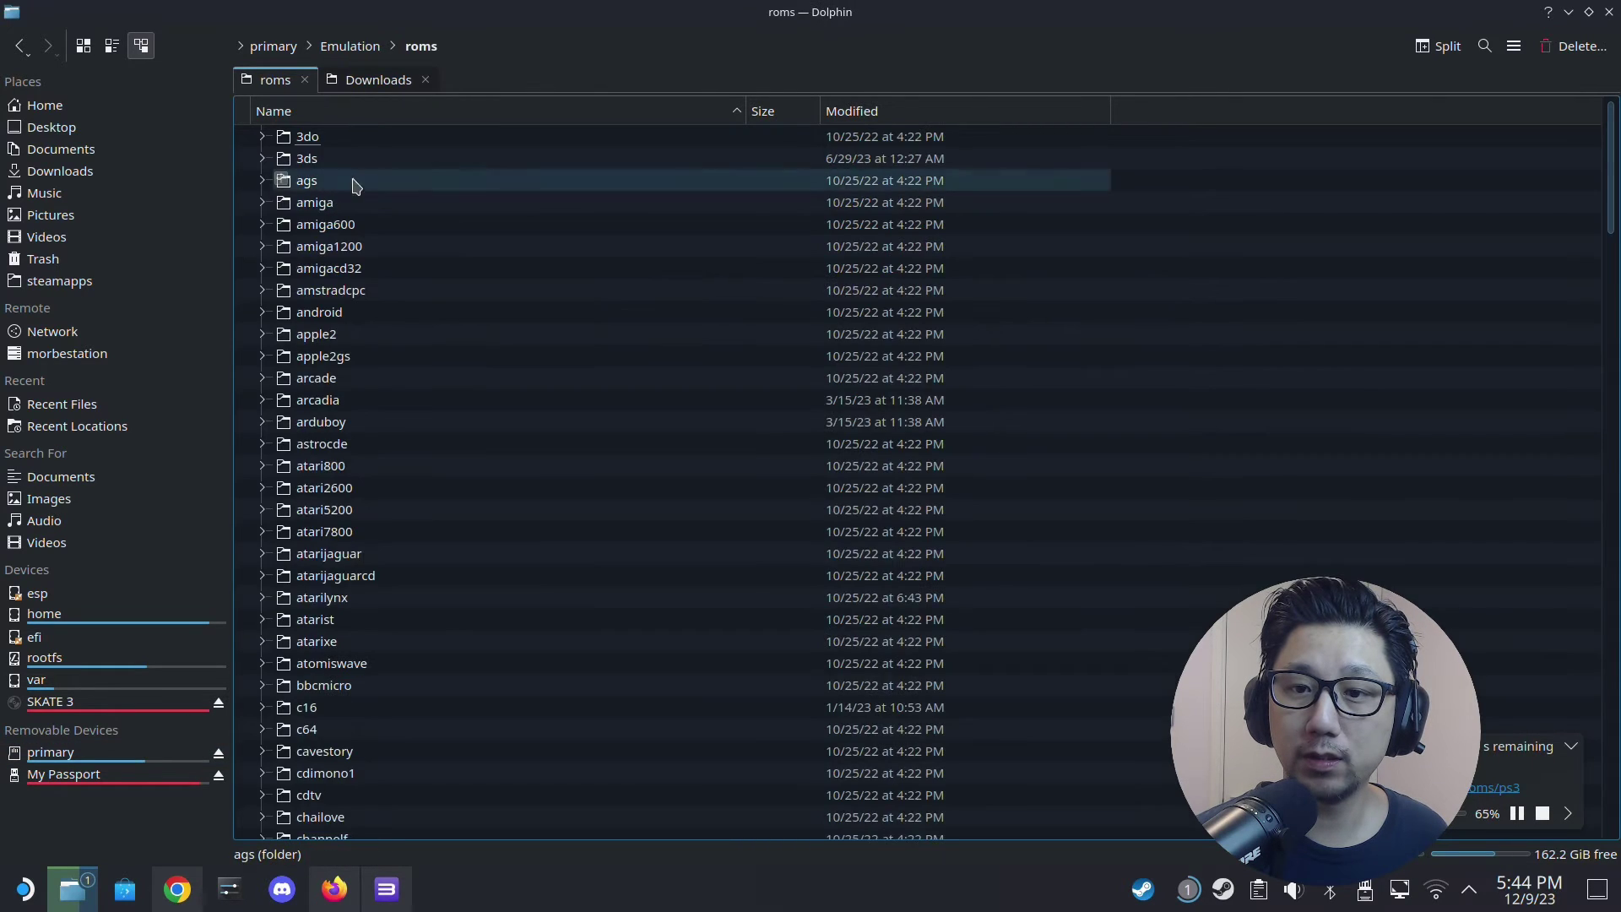
left_click(878, 117)
left_click(878, 117)
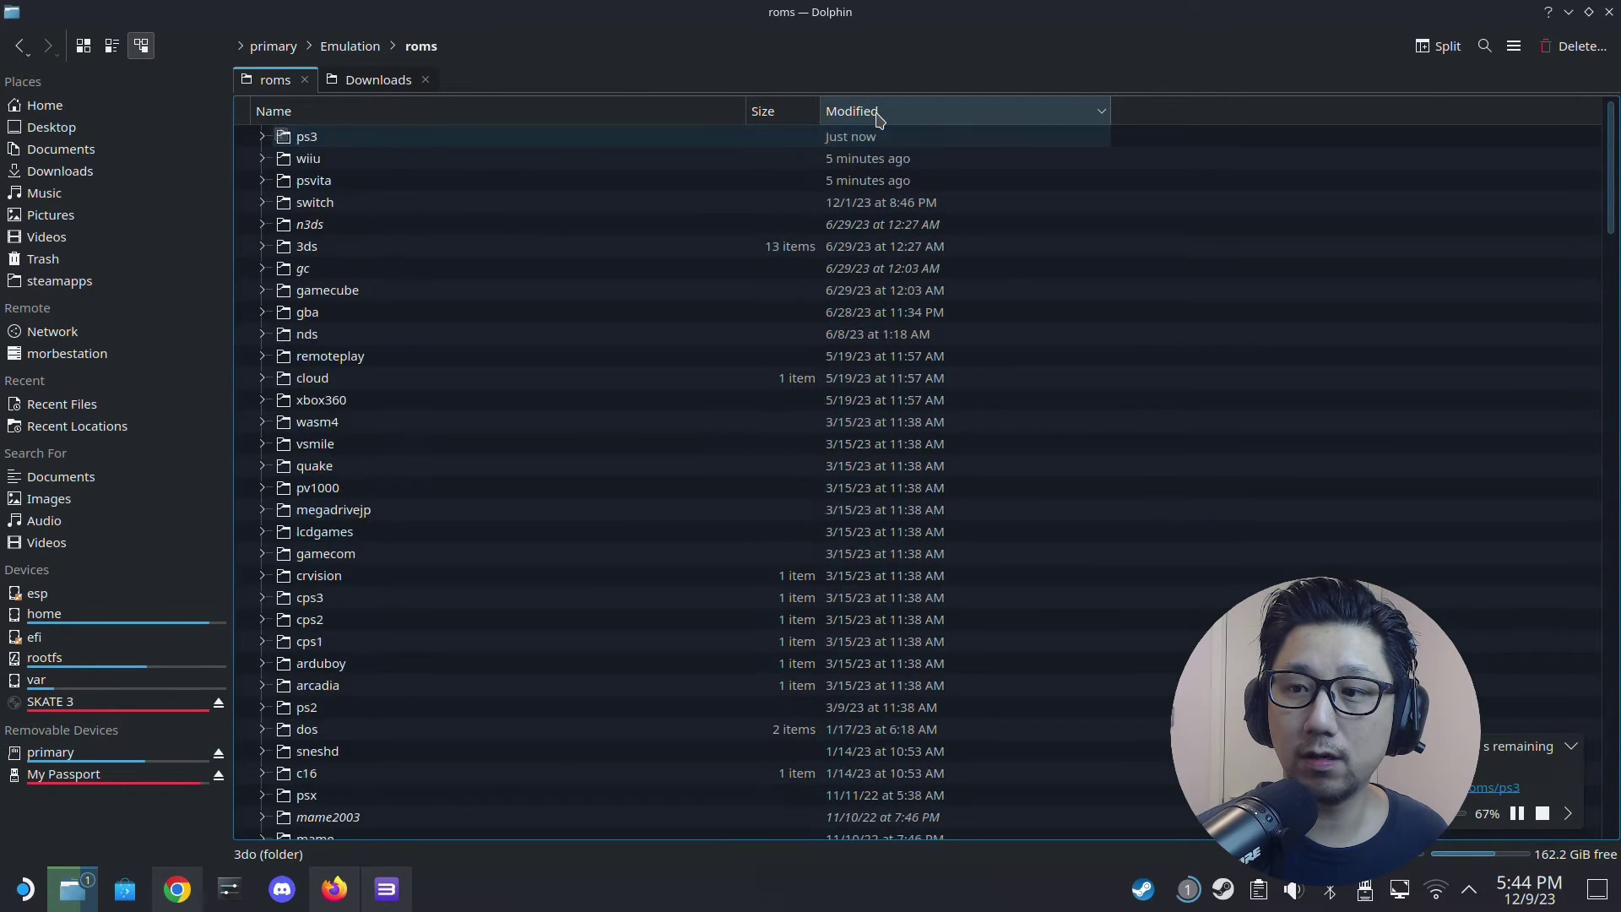
double_click(443, 140)
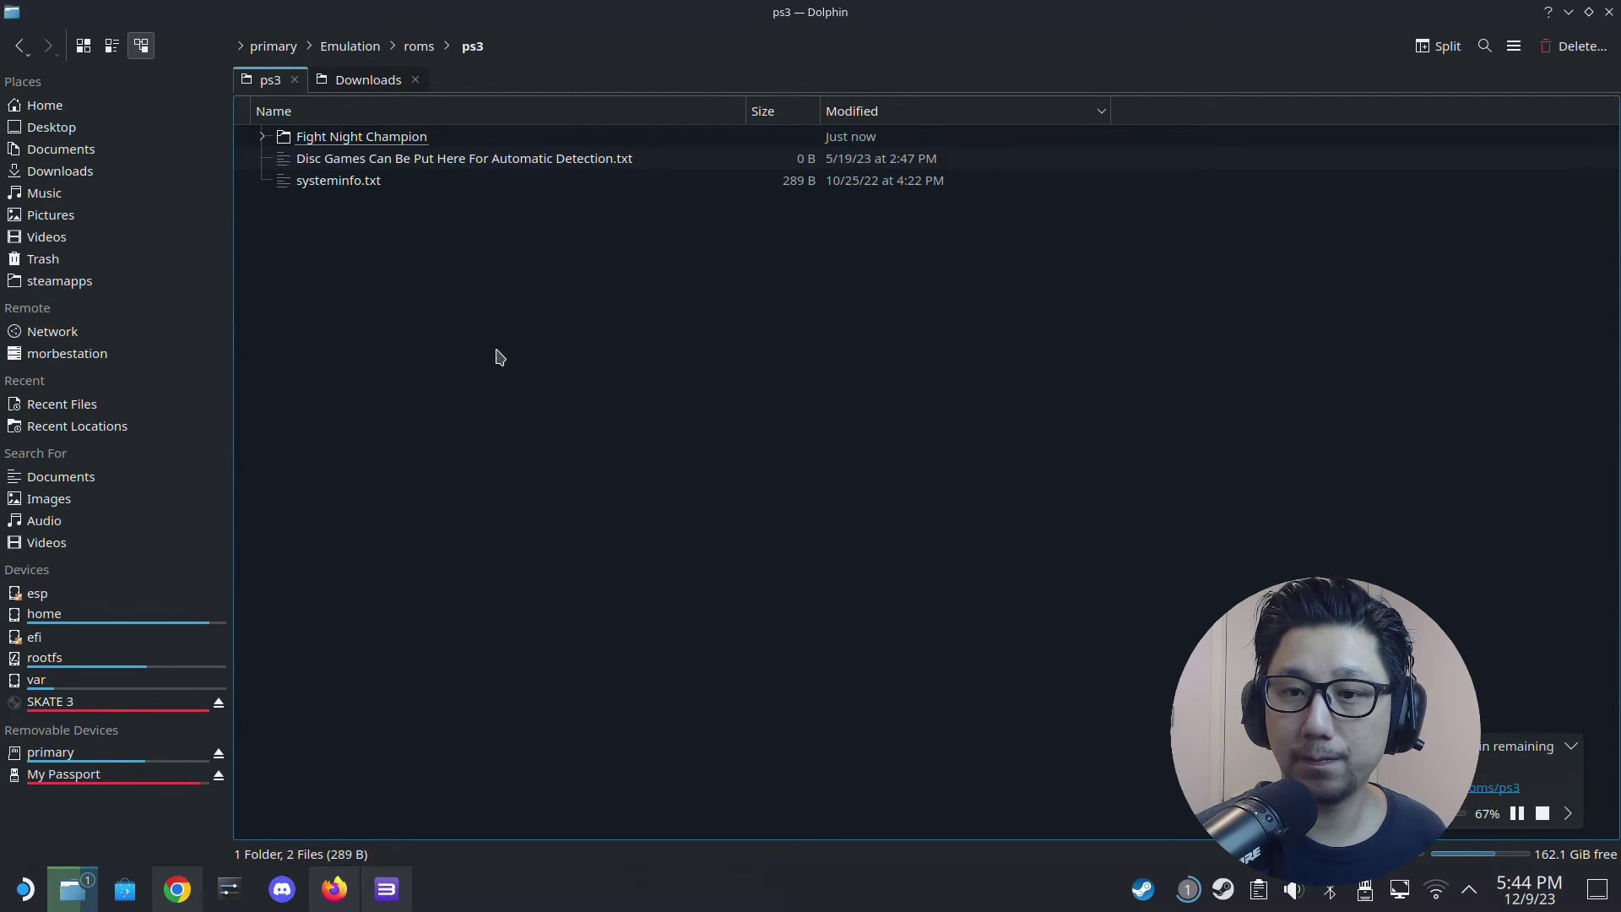
left_click(391, 886)
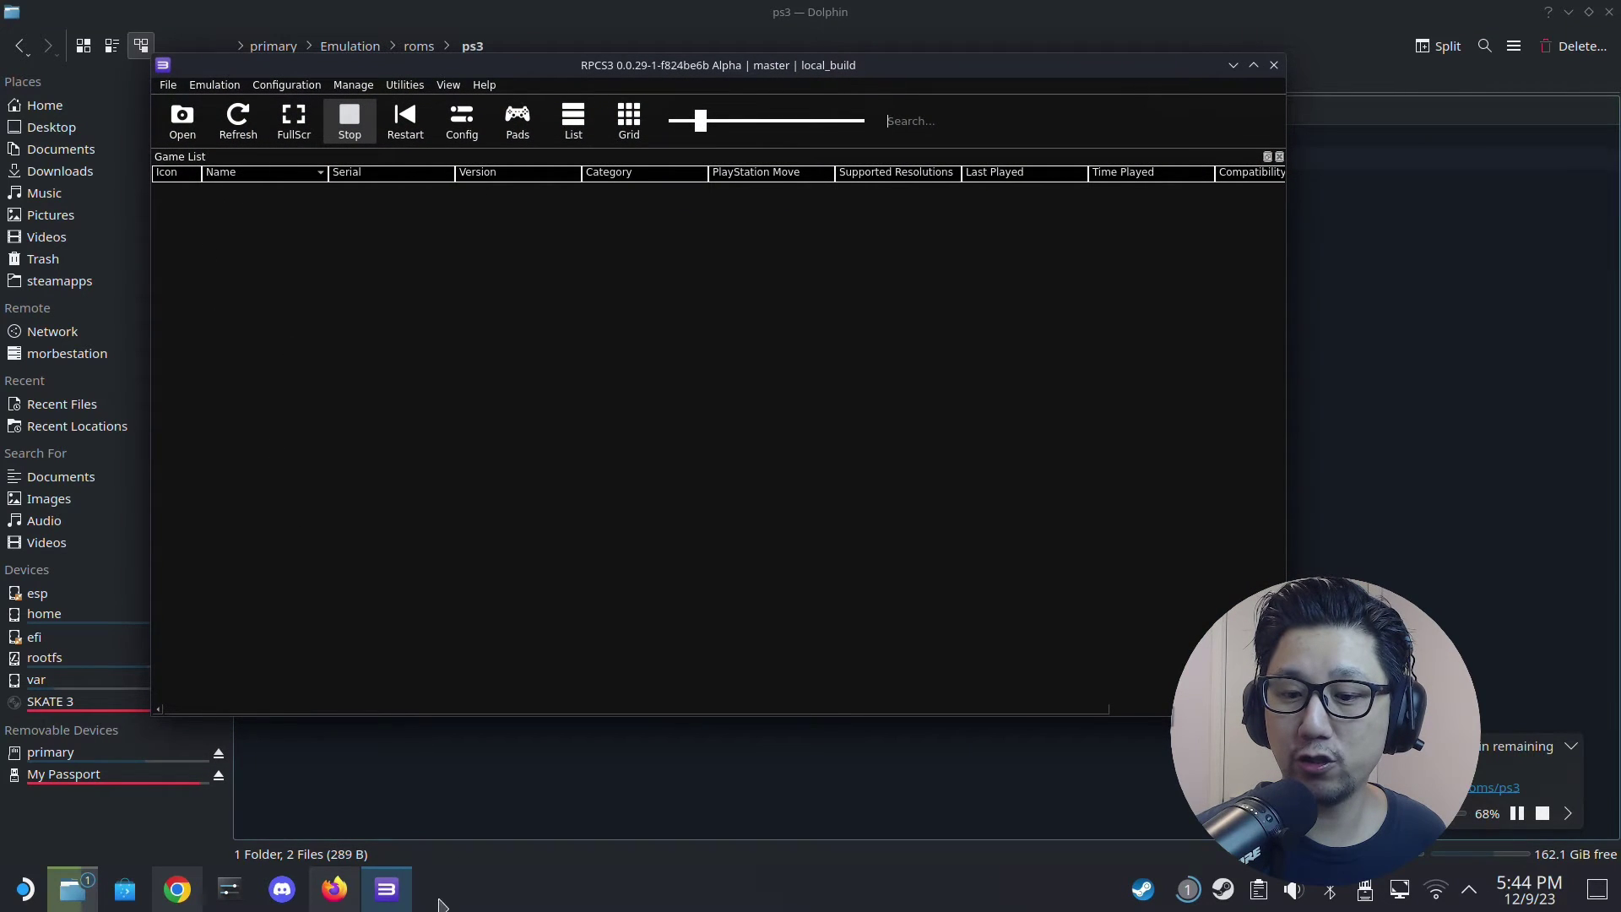
- Hide RPCS3, open the copied Fight Night Champion folder, and inspect PATCH UPDATE 1.02
left_click(386, 888)
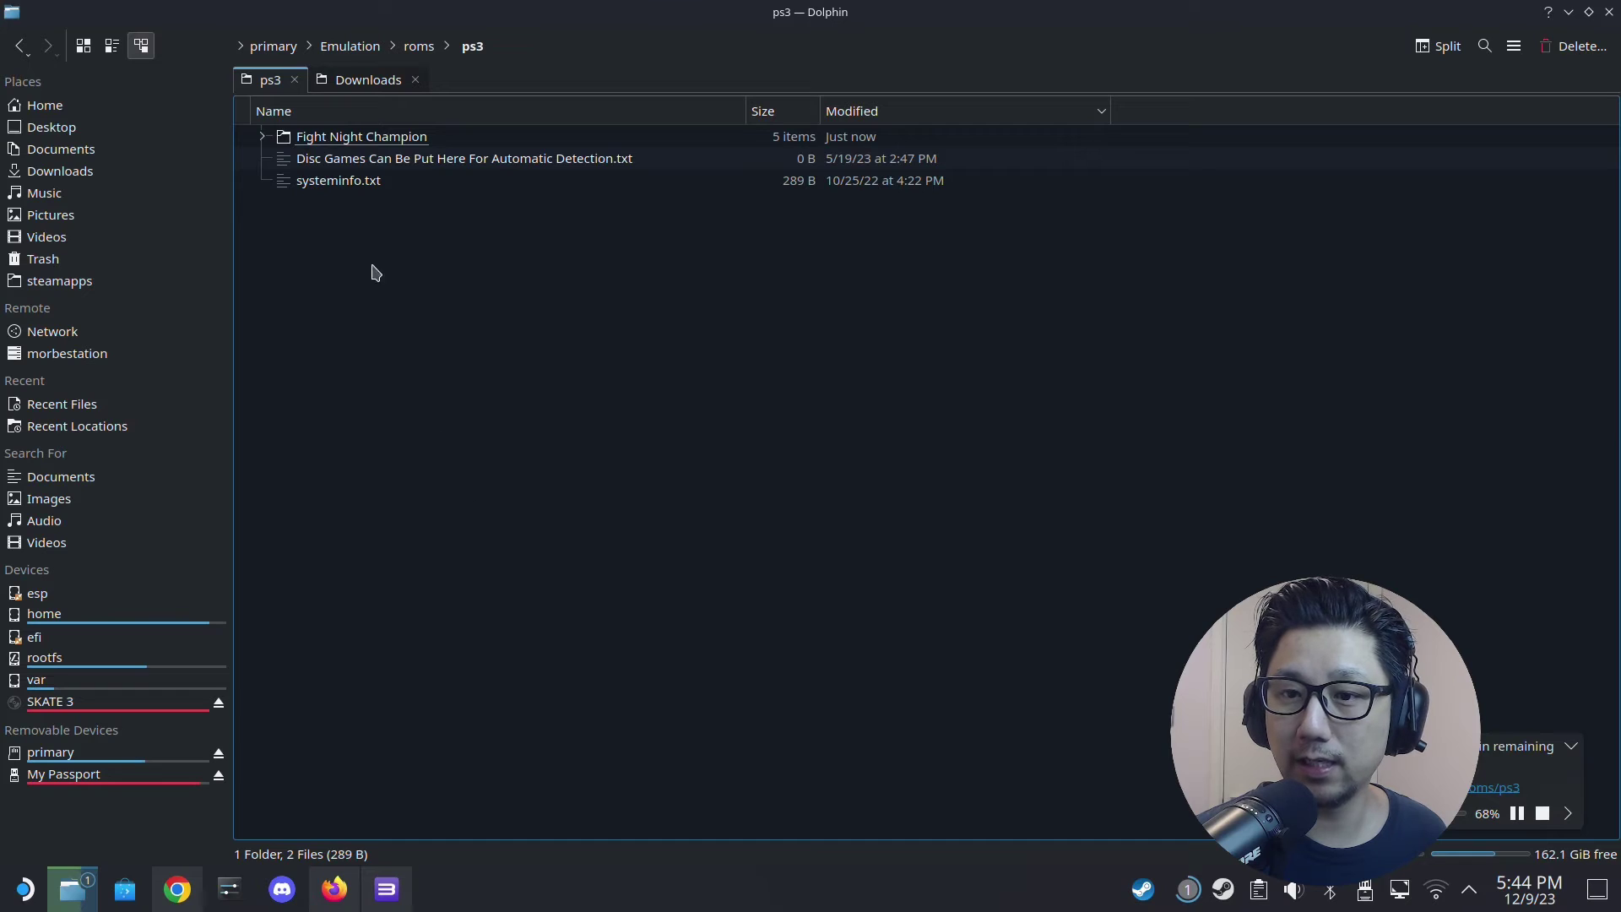
left_click(372, 140)
double_click(372, 140)
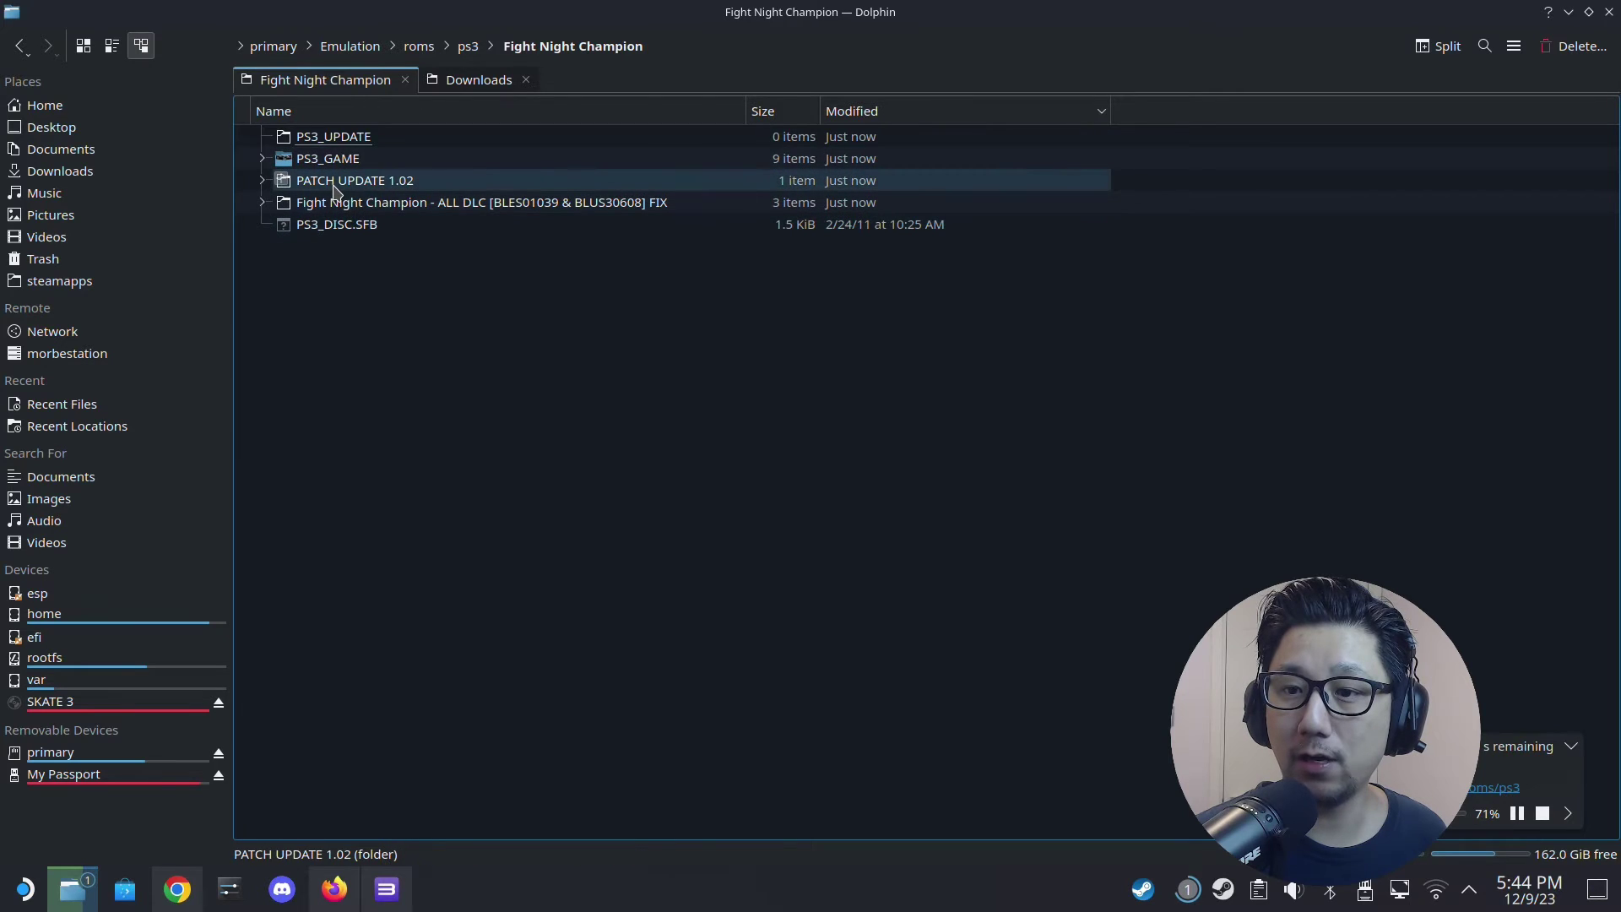
left_click(442, 204)
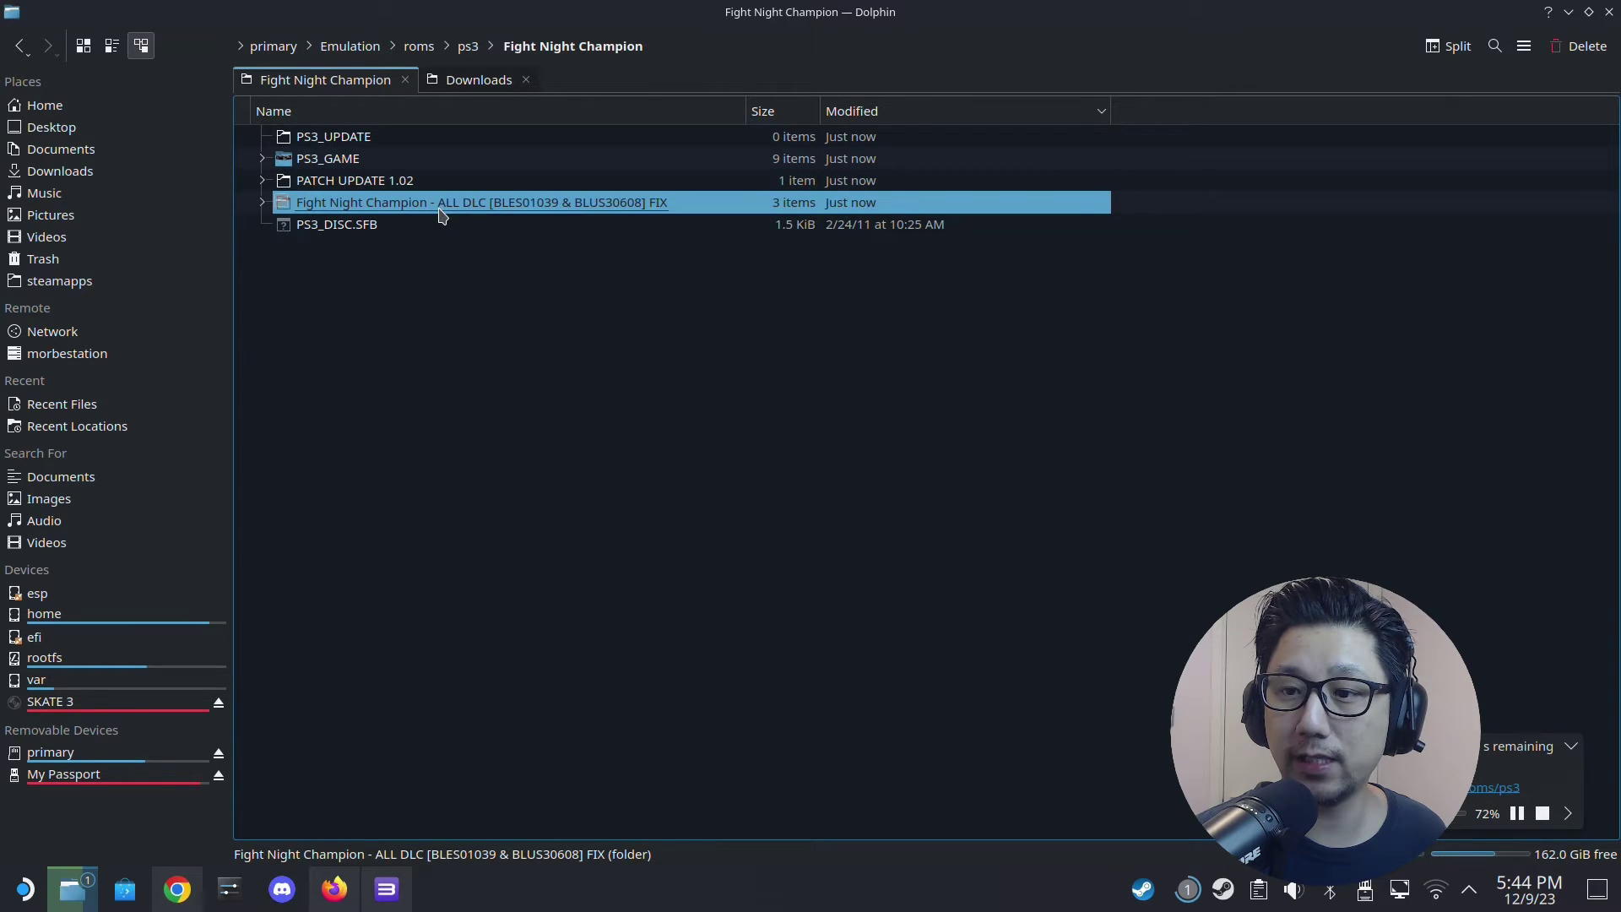
left_click(368, 191)
double_click(369, 191)
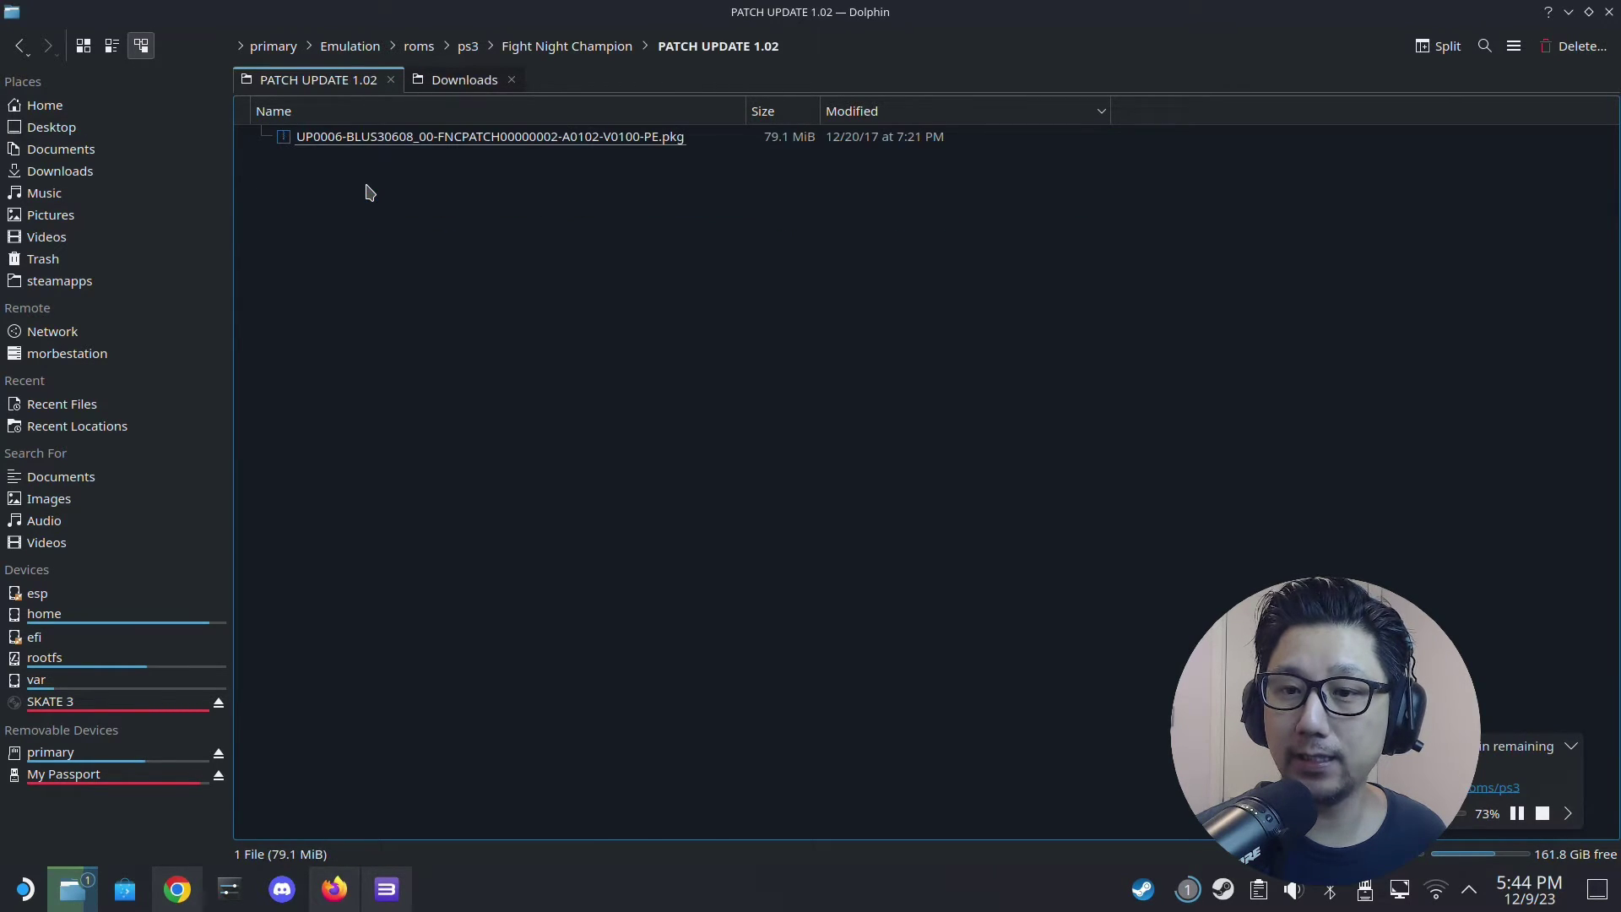
left_click(572, 48)
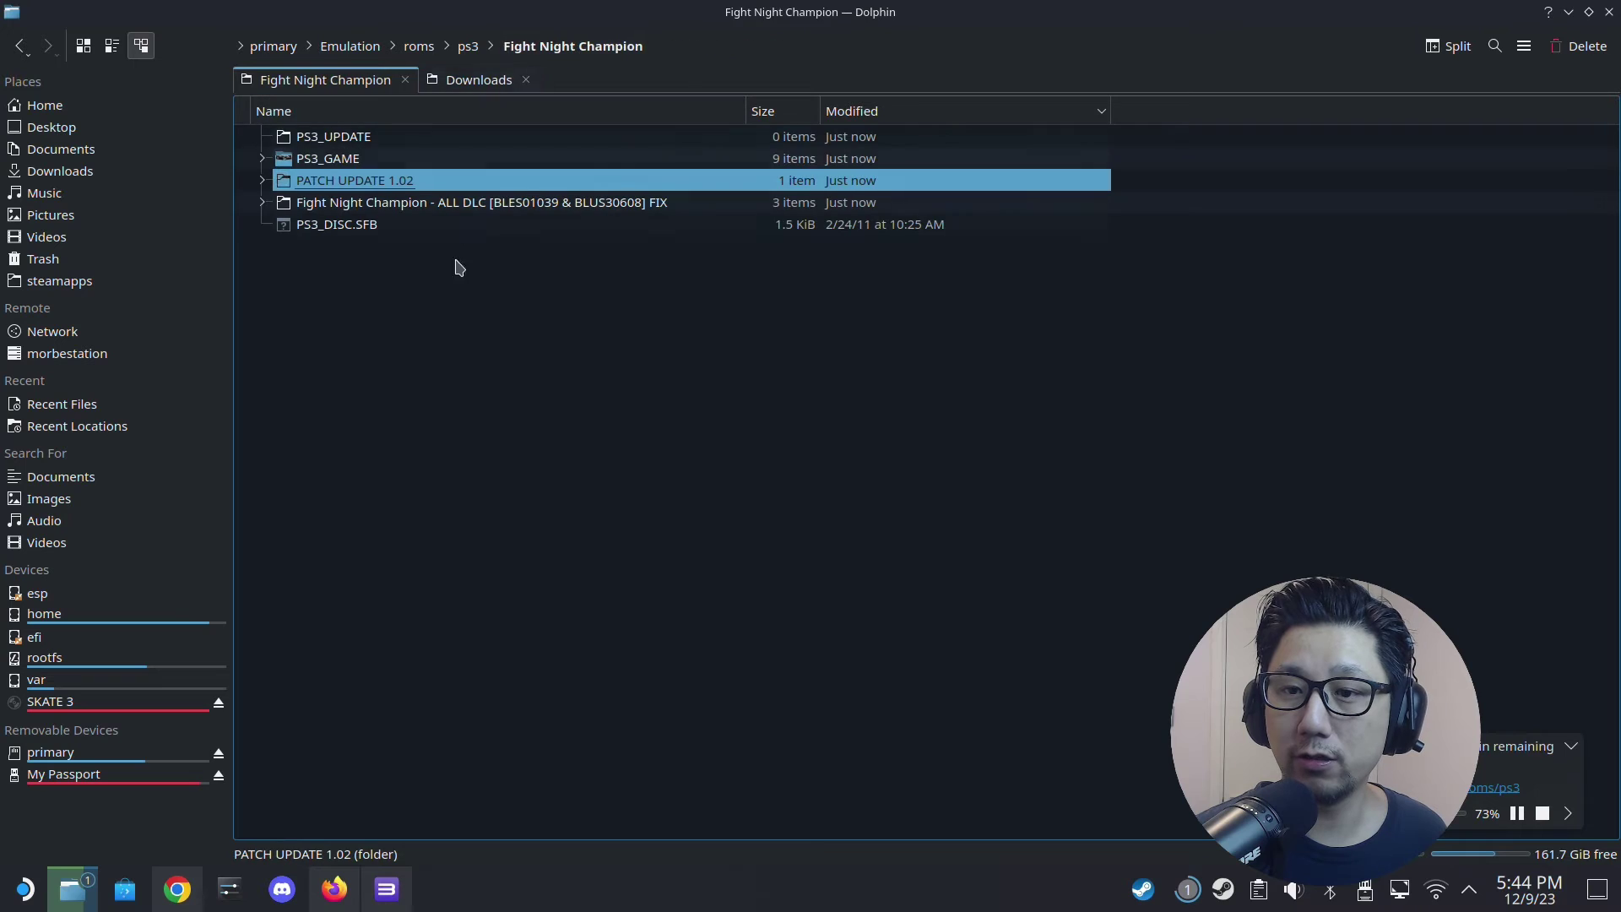
left_click(475, 400)
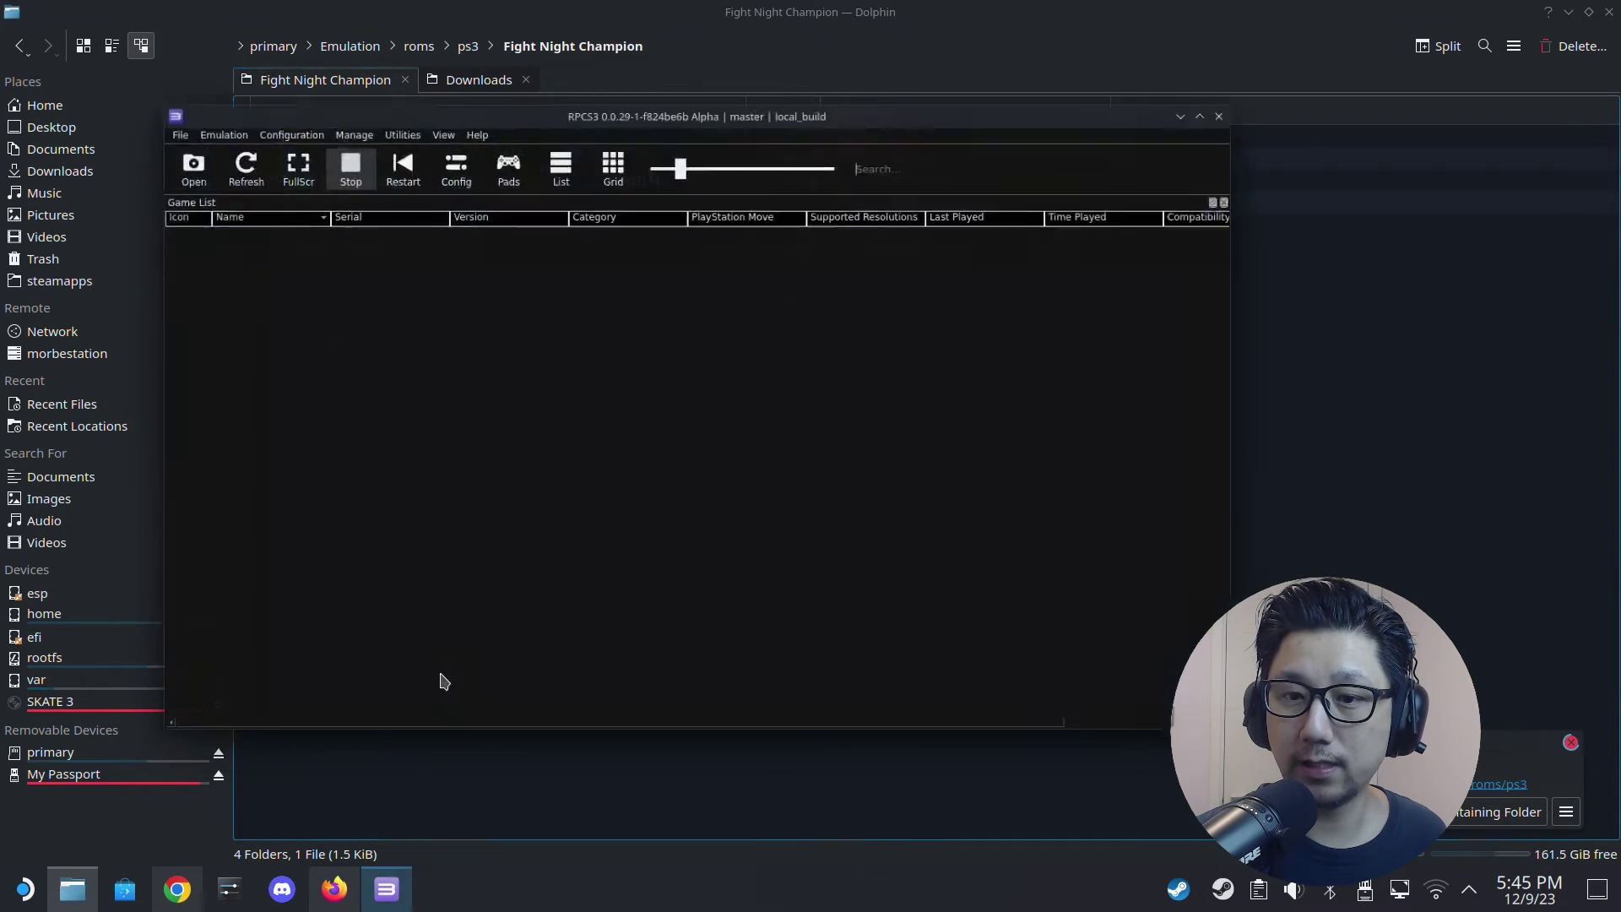
- Refresh RPCS3's game list and bring up options for FIGHT NIGHT CHAMPION (BLUS30608)
left_click(250, 185)
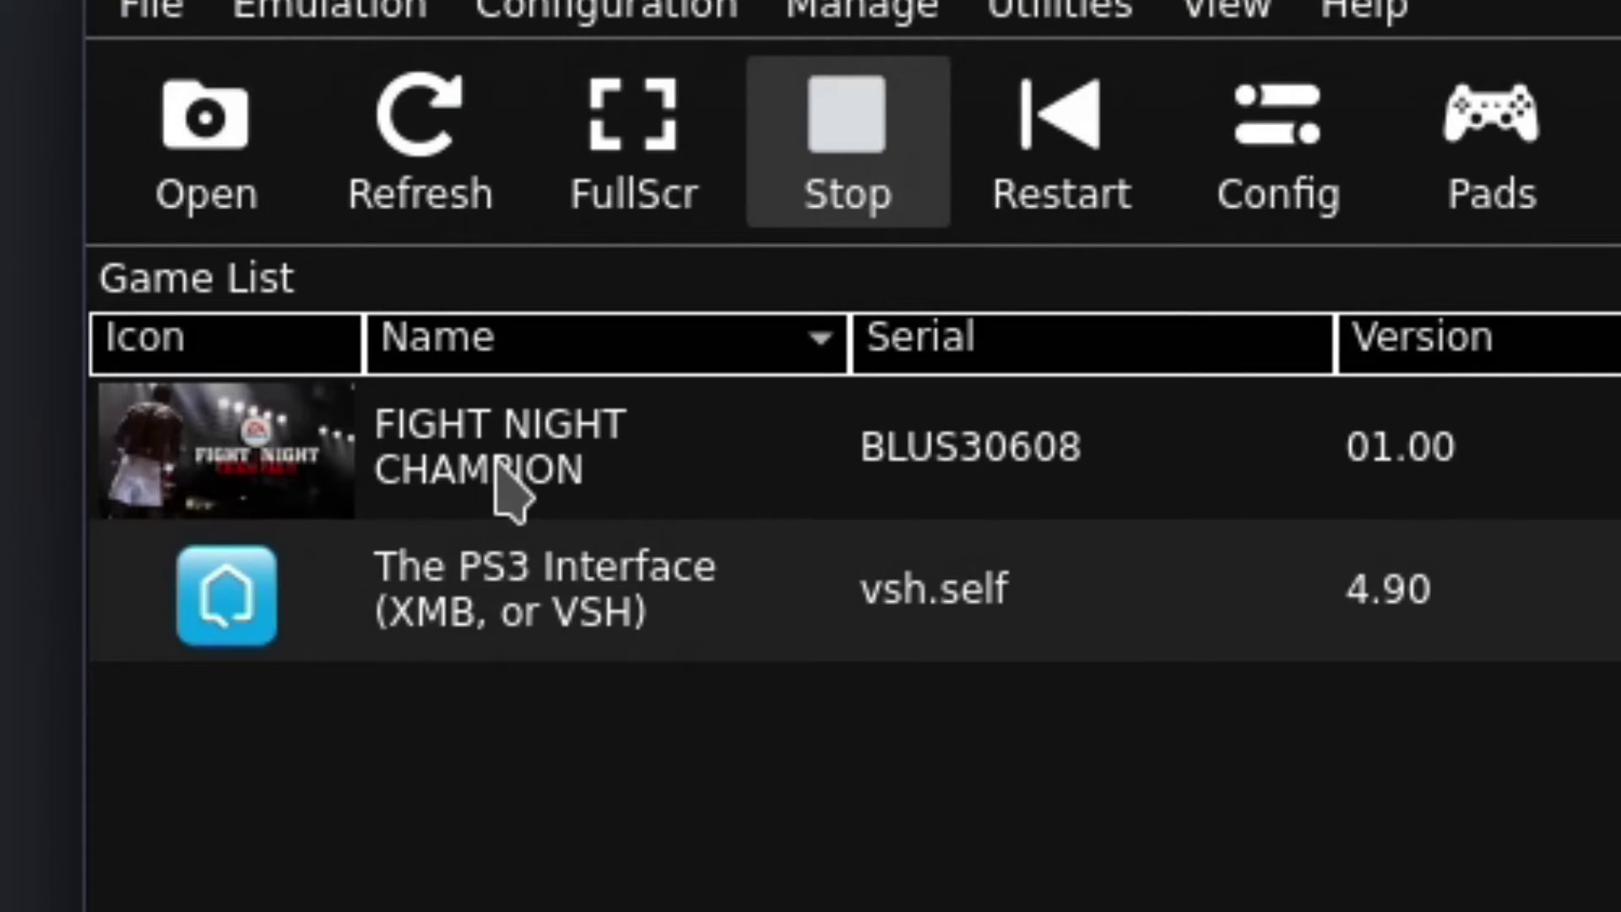
left_click(500, 472)
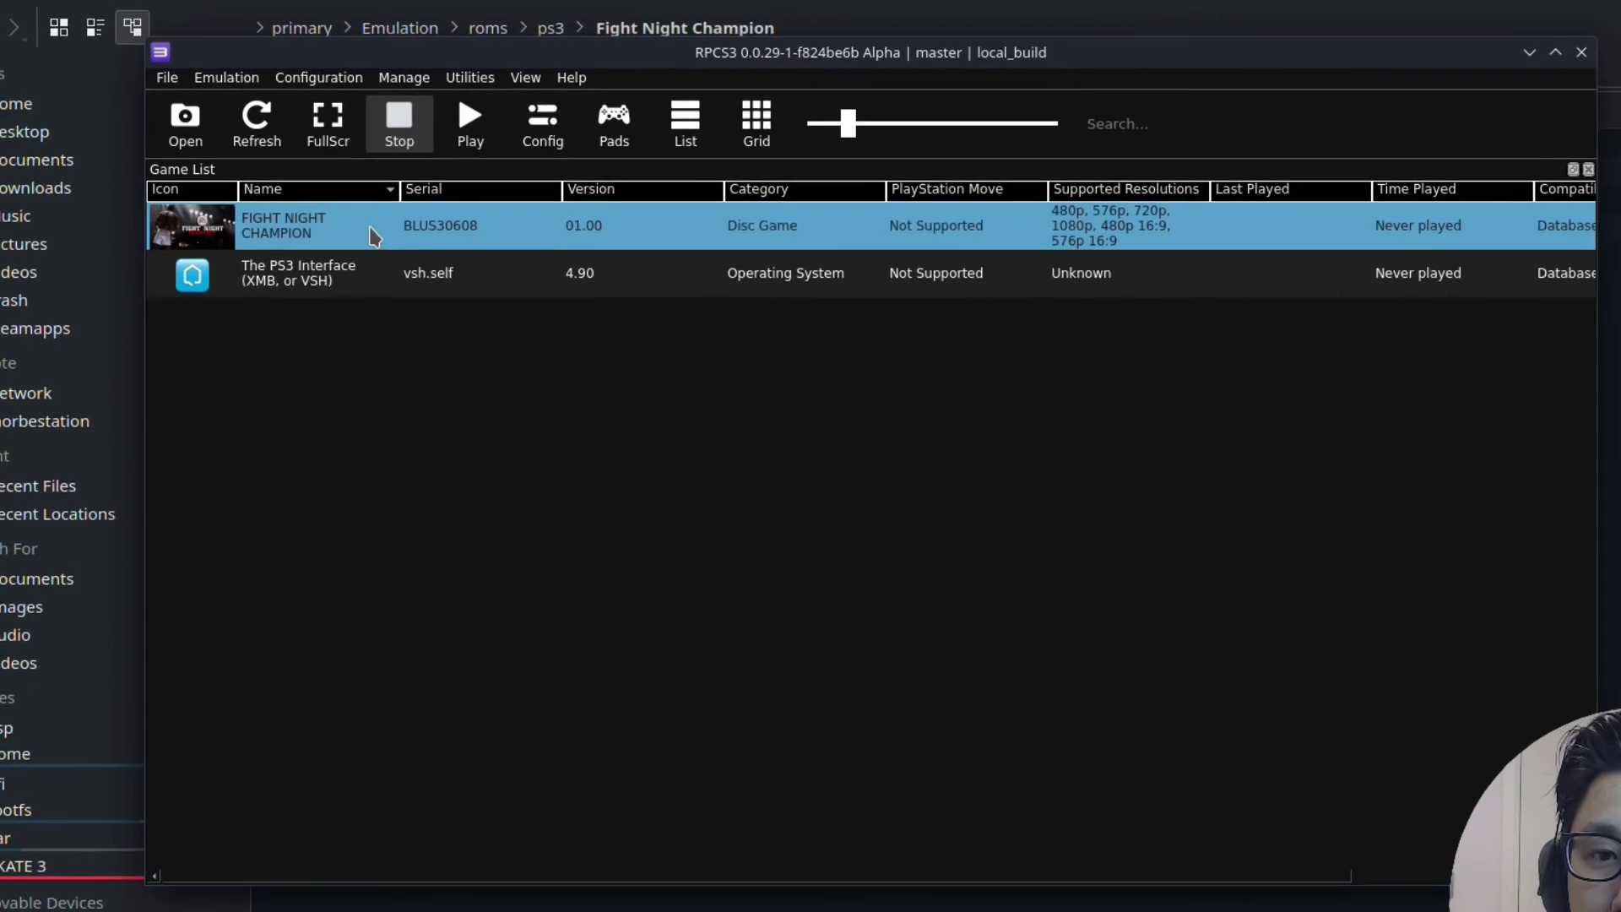
right_click(480, 295)
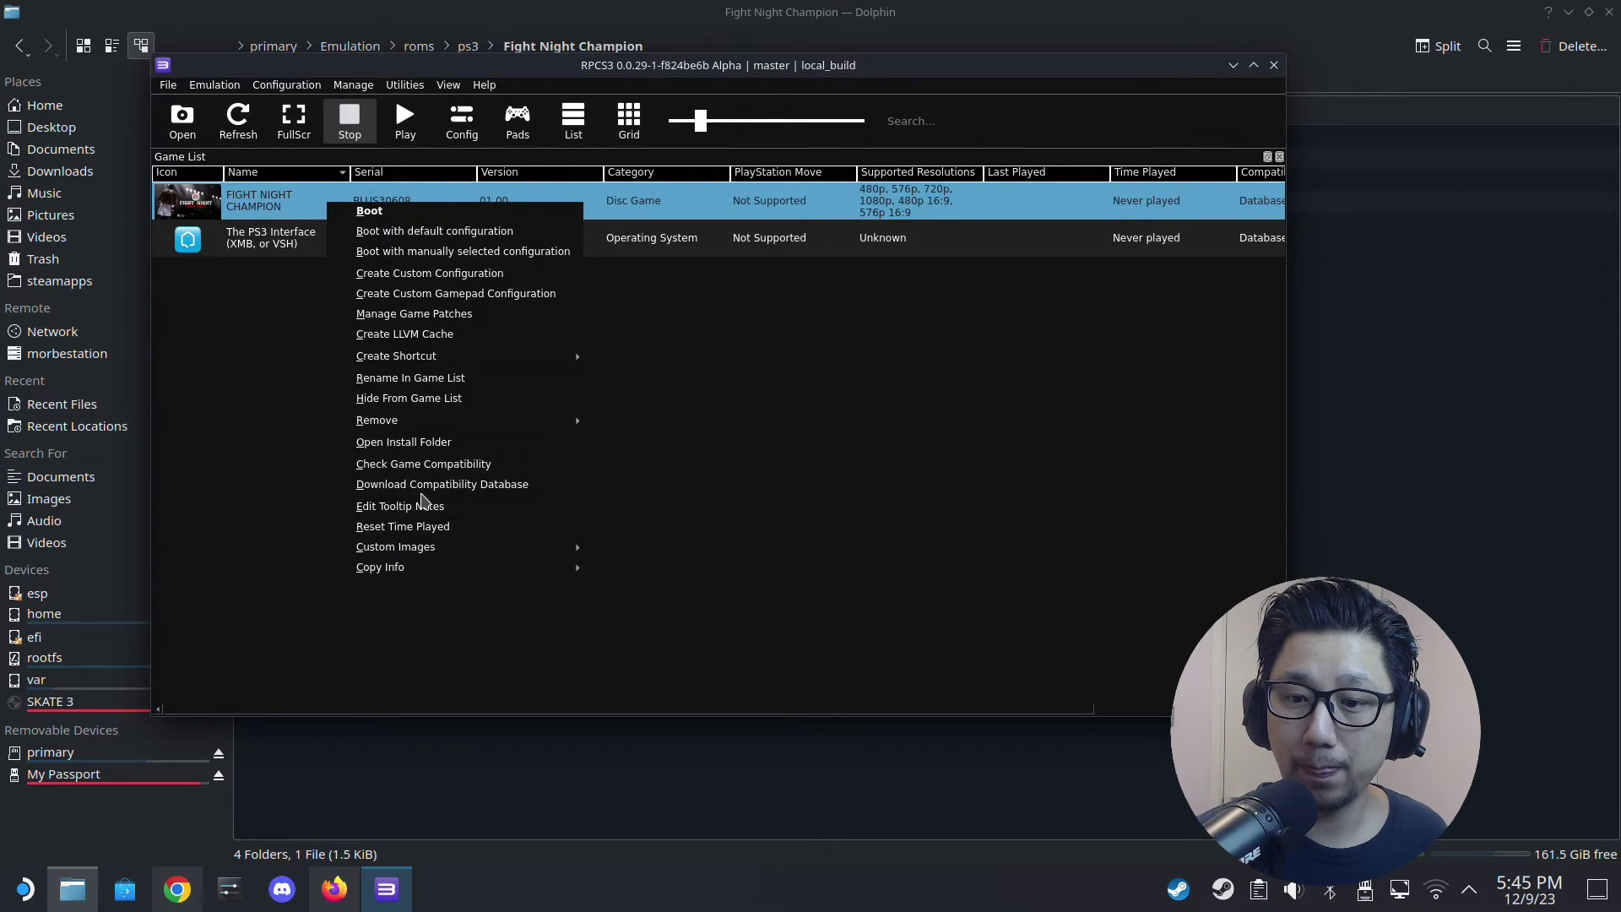
- Check the game's compatibility (Ingame), then open its wiki entry and default settings page
left_click(398, 469)
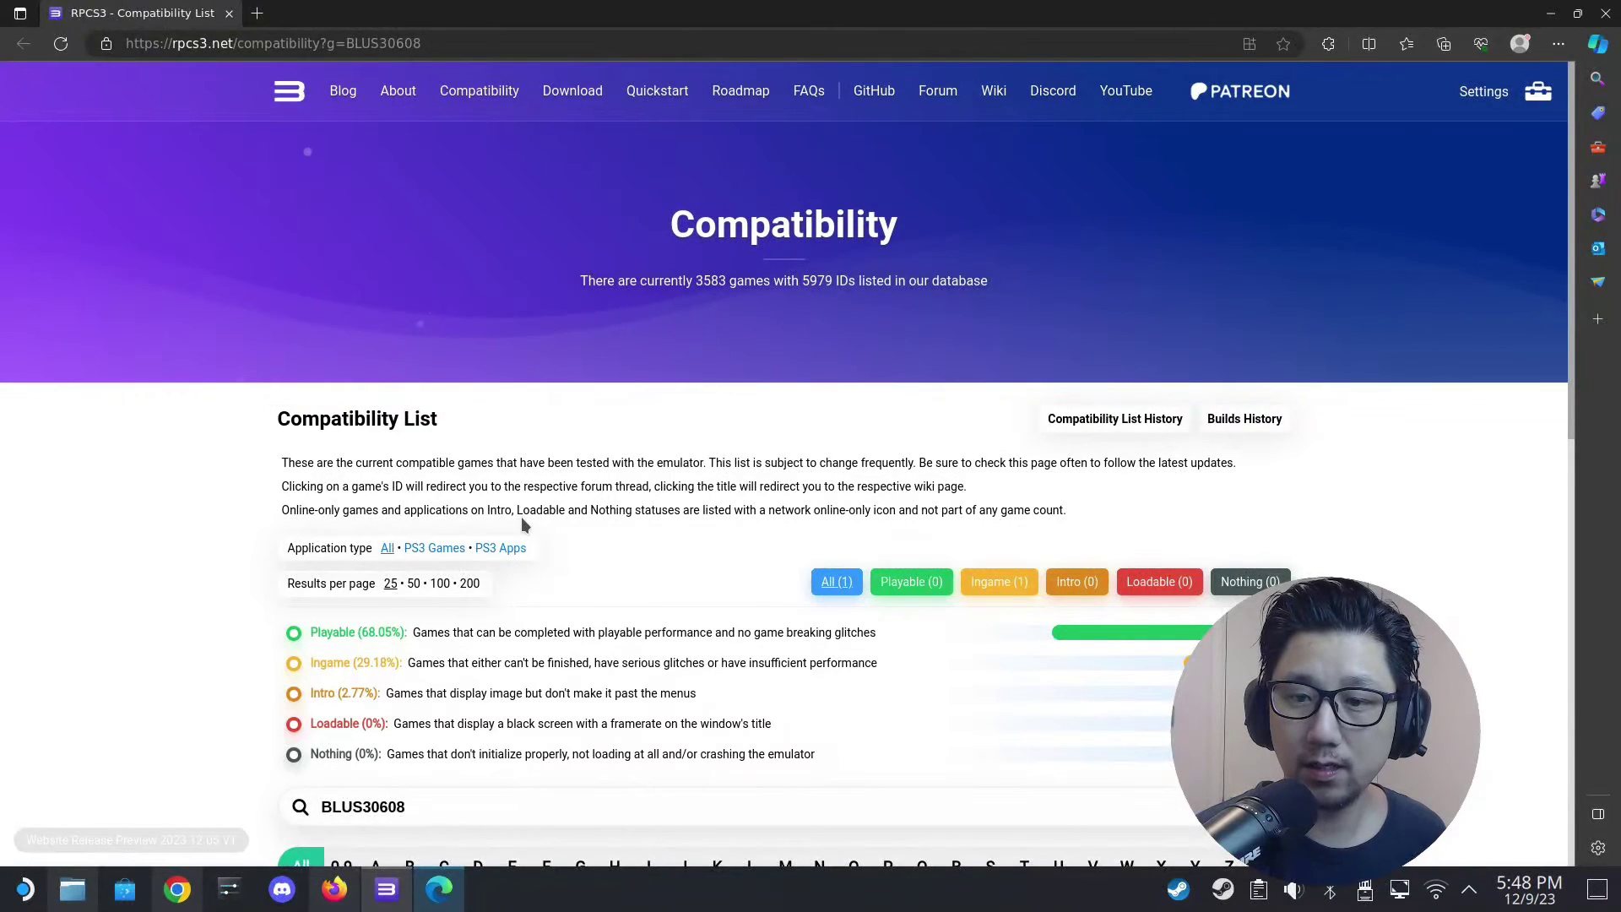
scroll(673, 383, "down", 4)
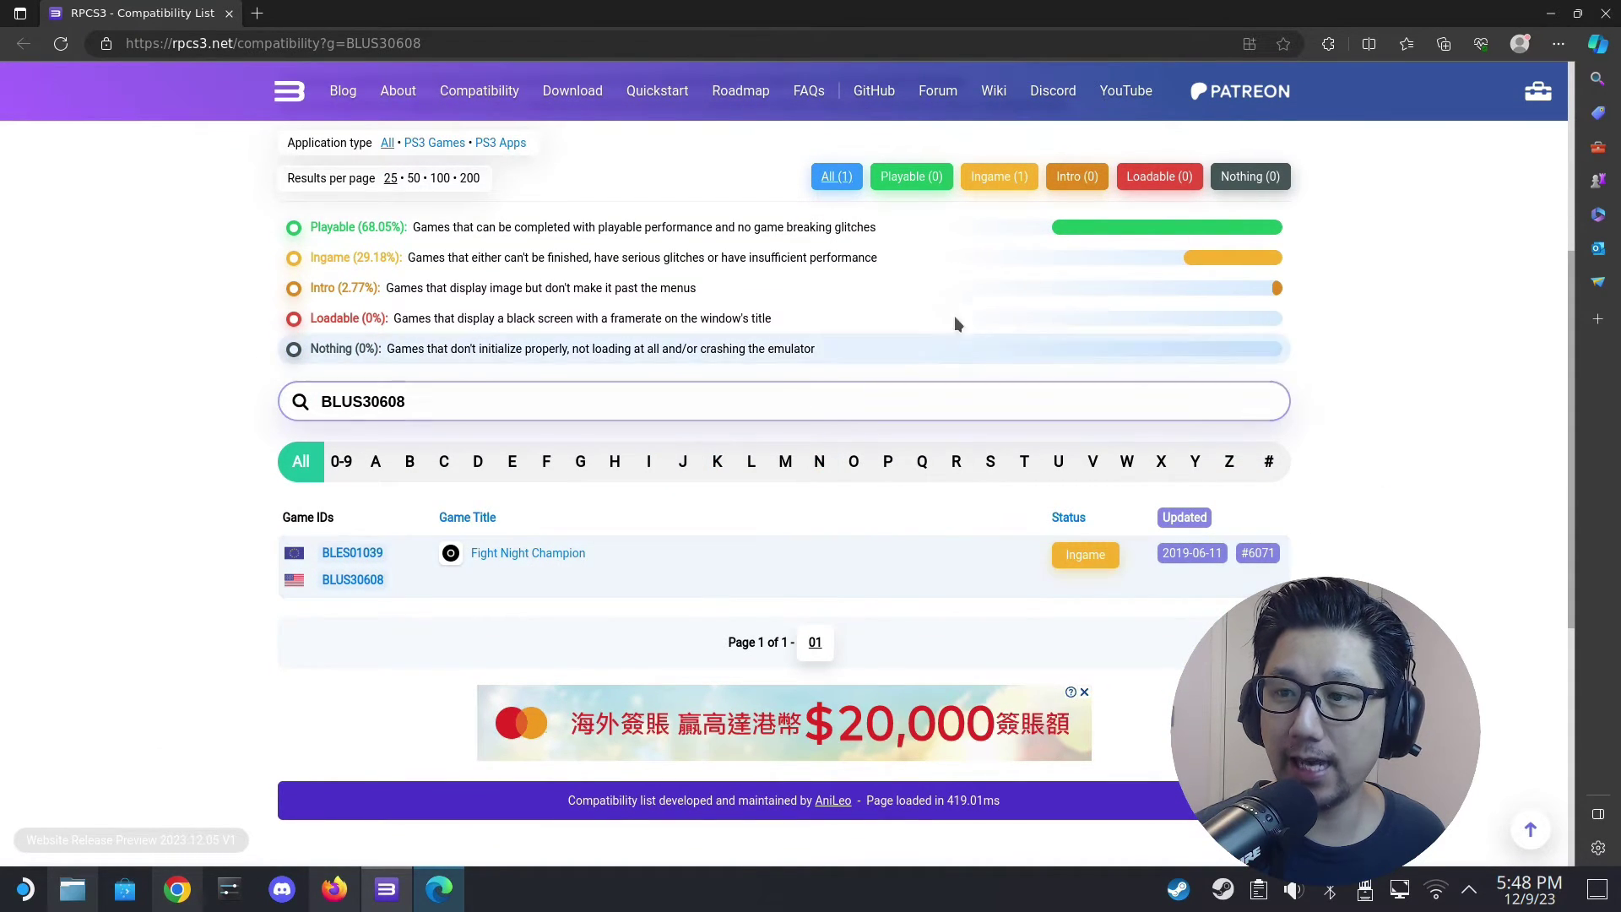
left_click(555, 557)
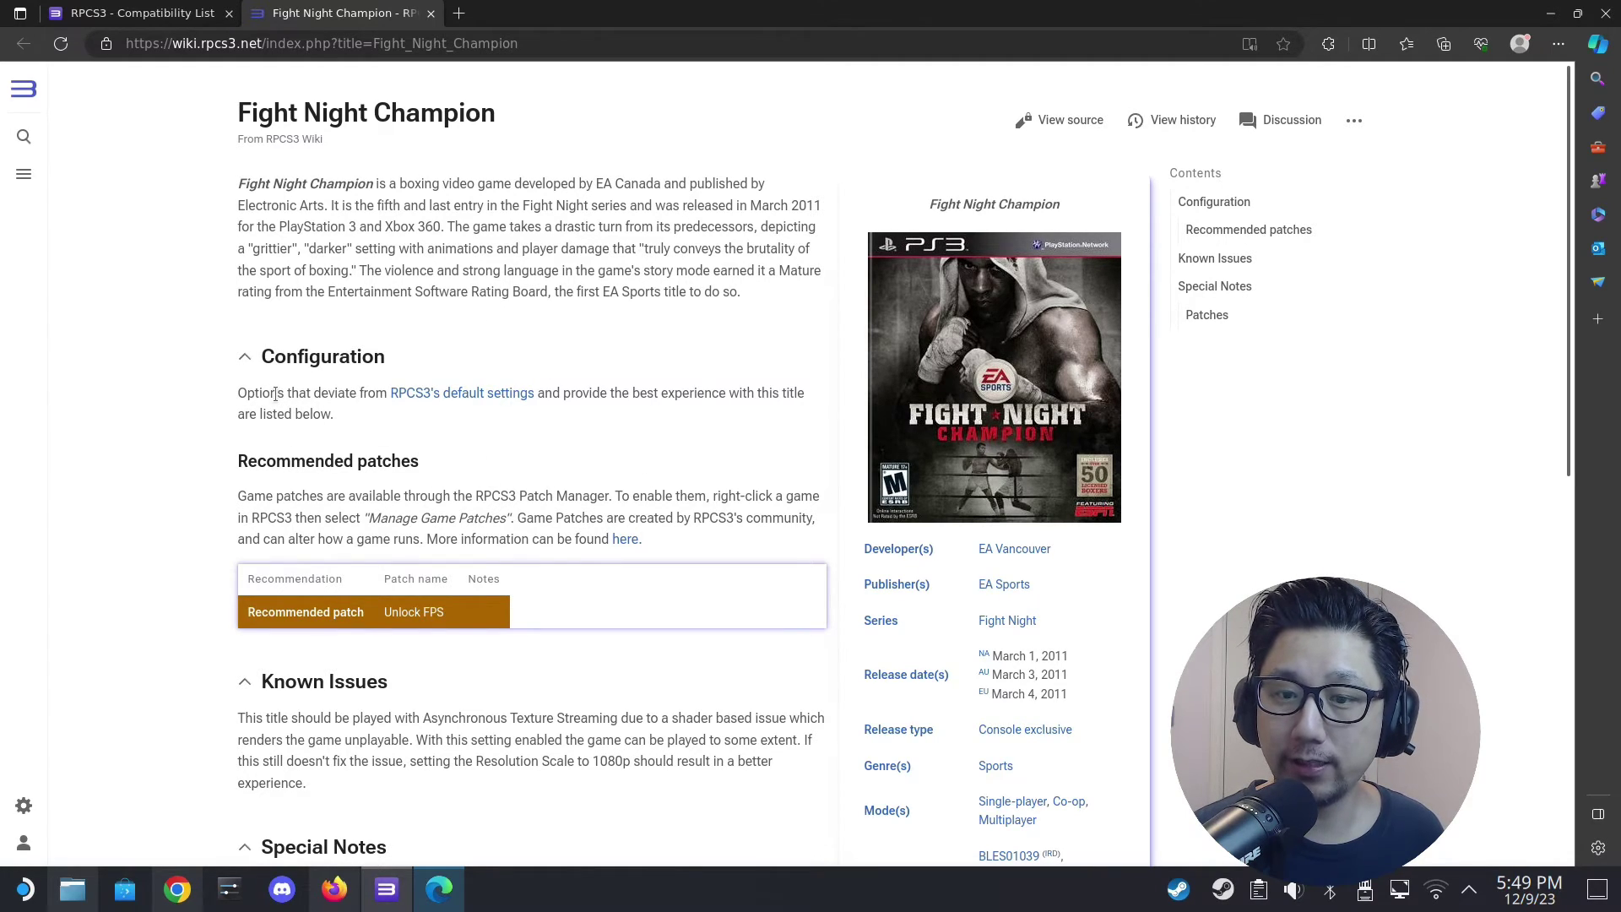
left_click(490, 397)
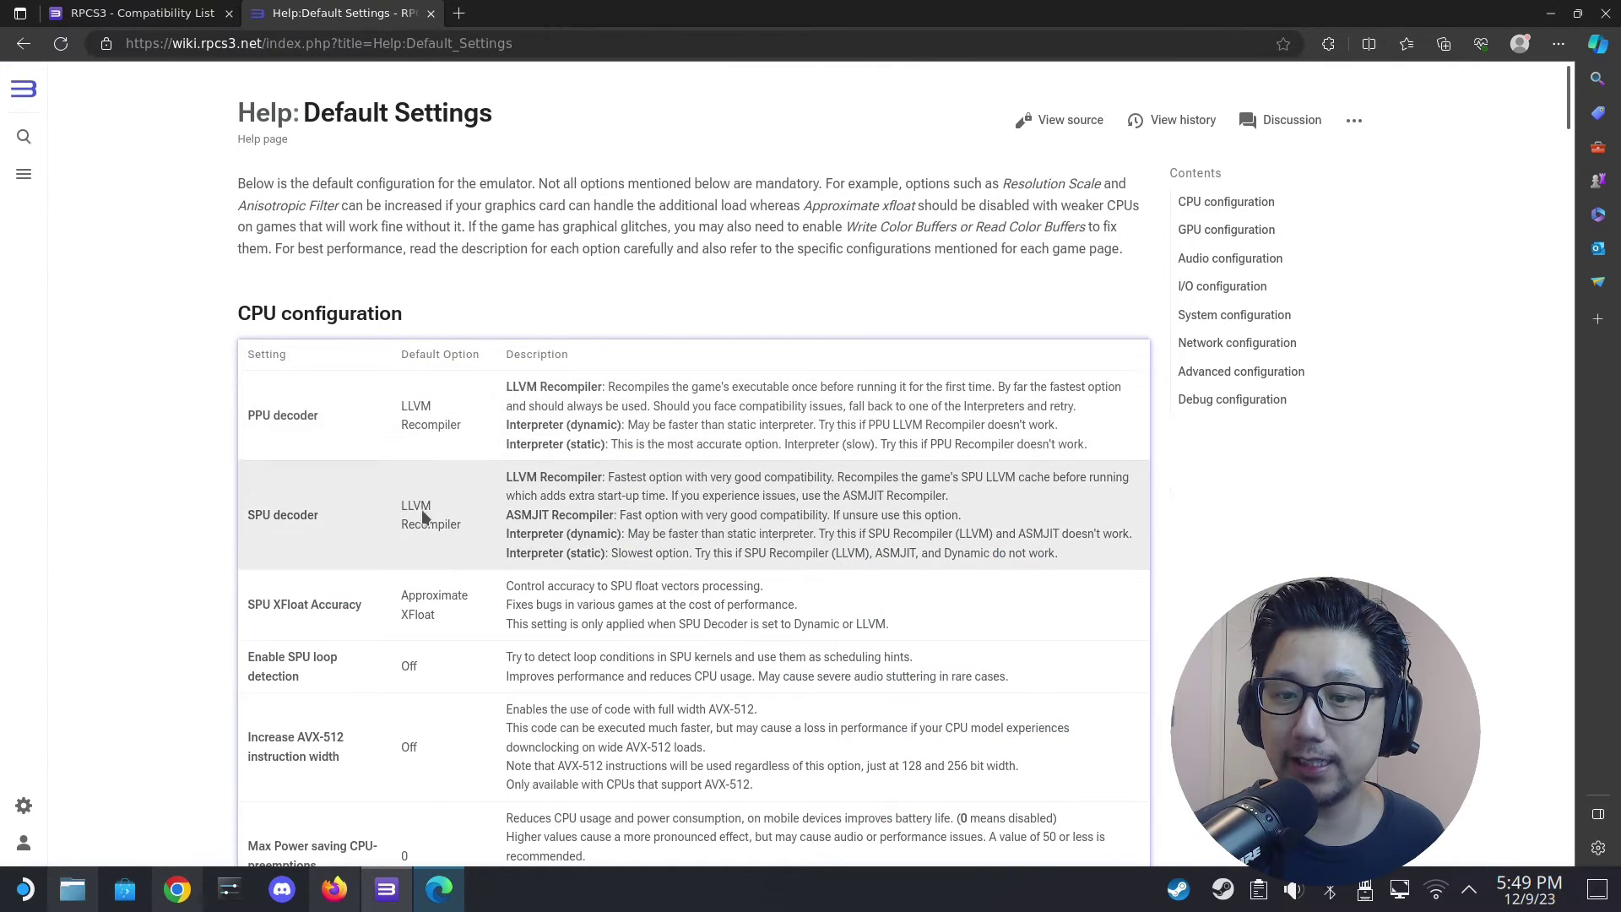
scroll(420, 518, "down", 2)
left_click(386, 890)
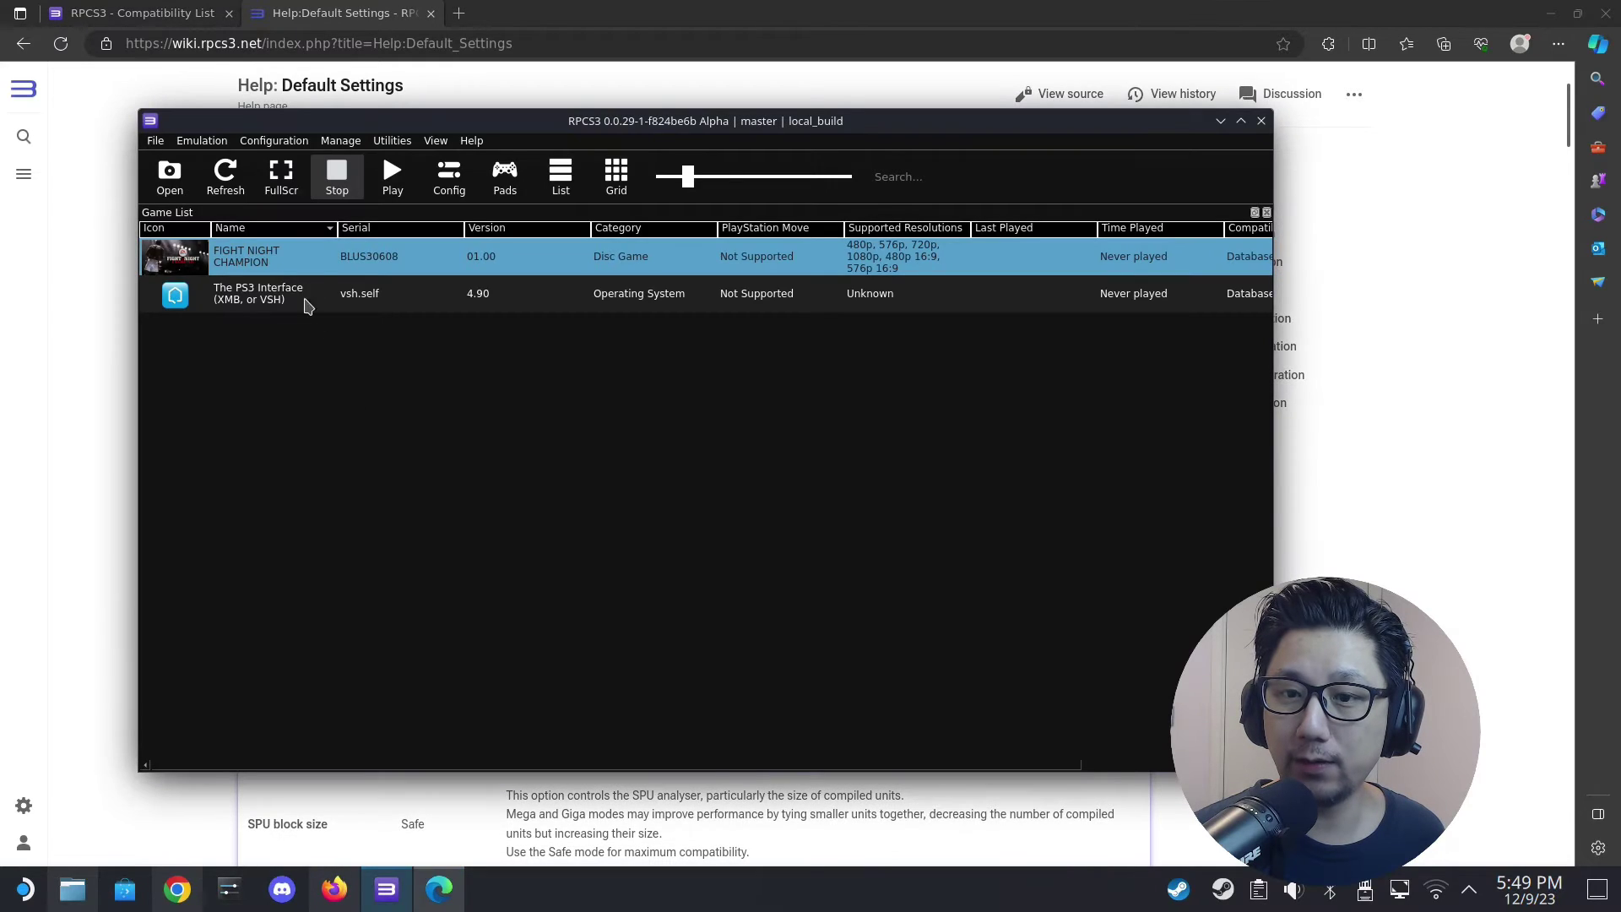
- Open RPCS3's CPU settings beside the Fight Night Champion wiki page for comparison
left_click(273, 141)
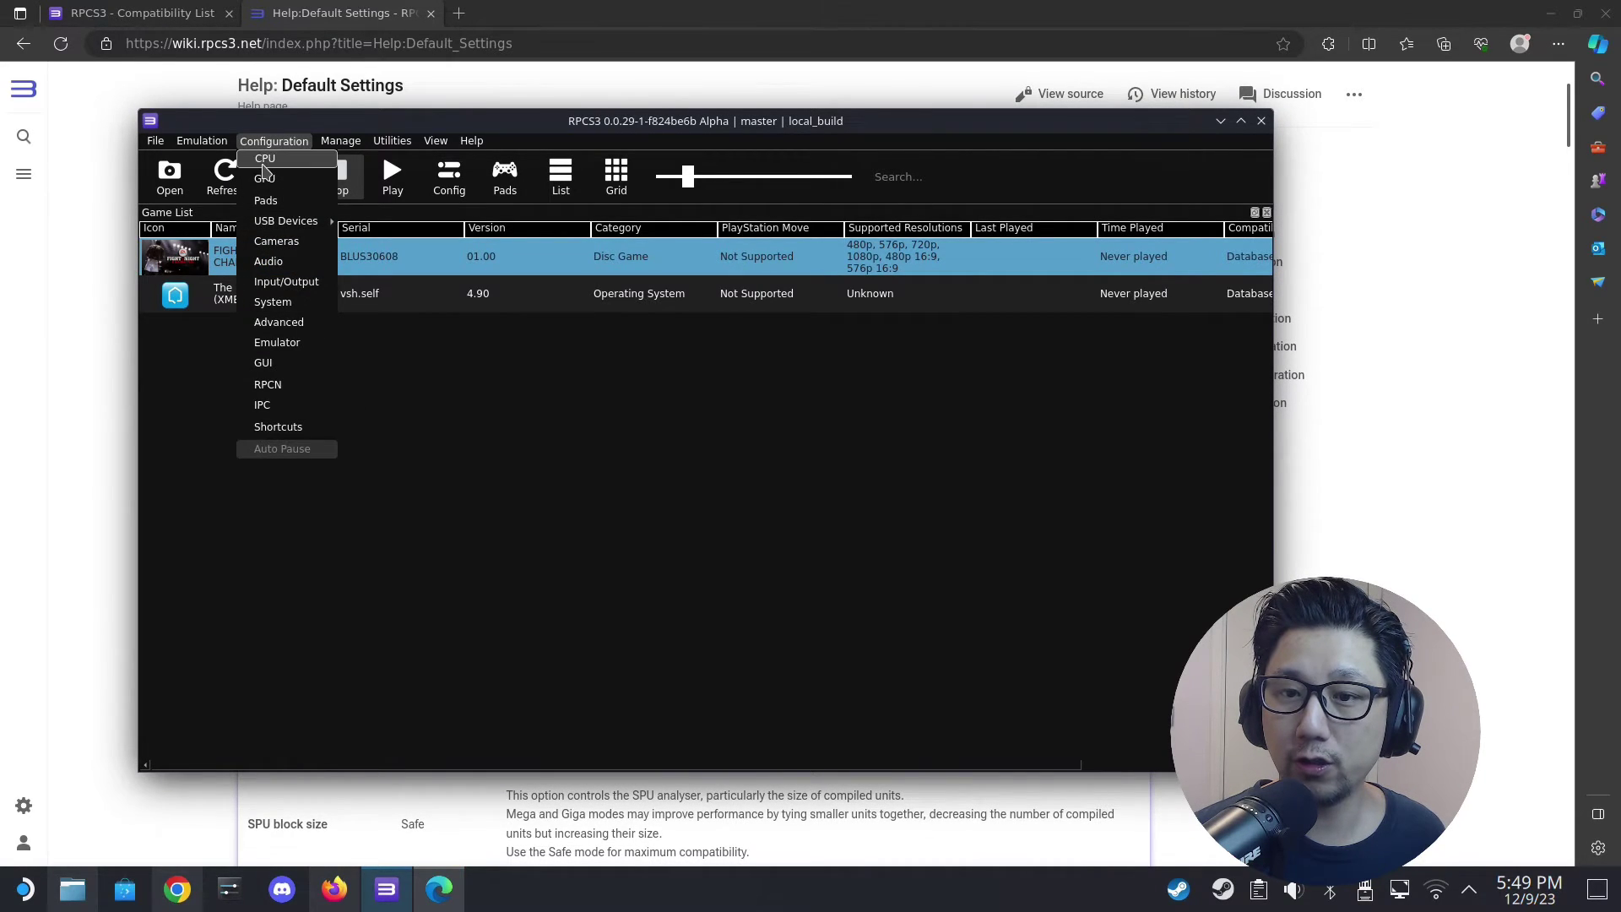
left_click(267, 158)
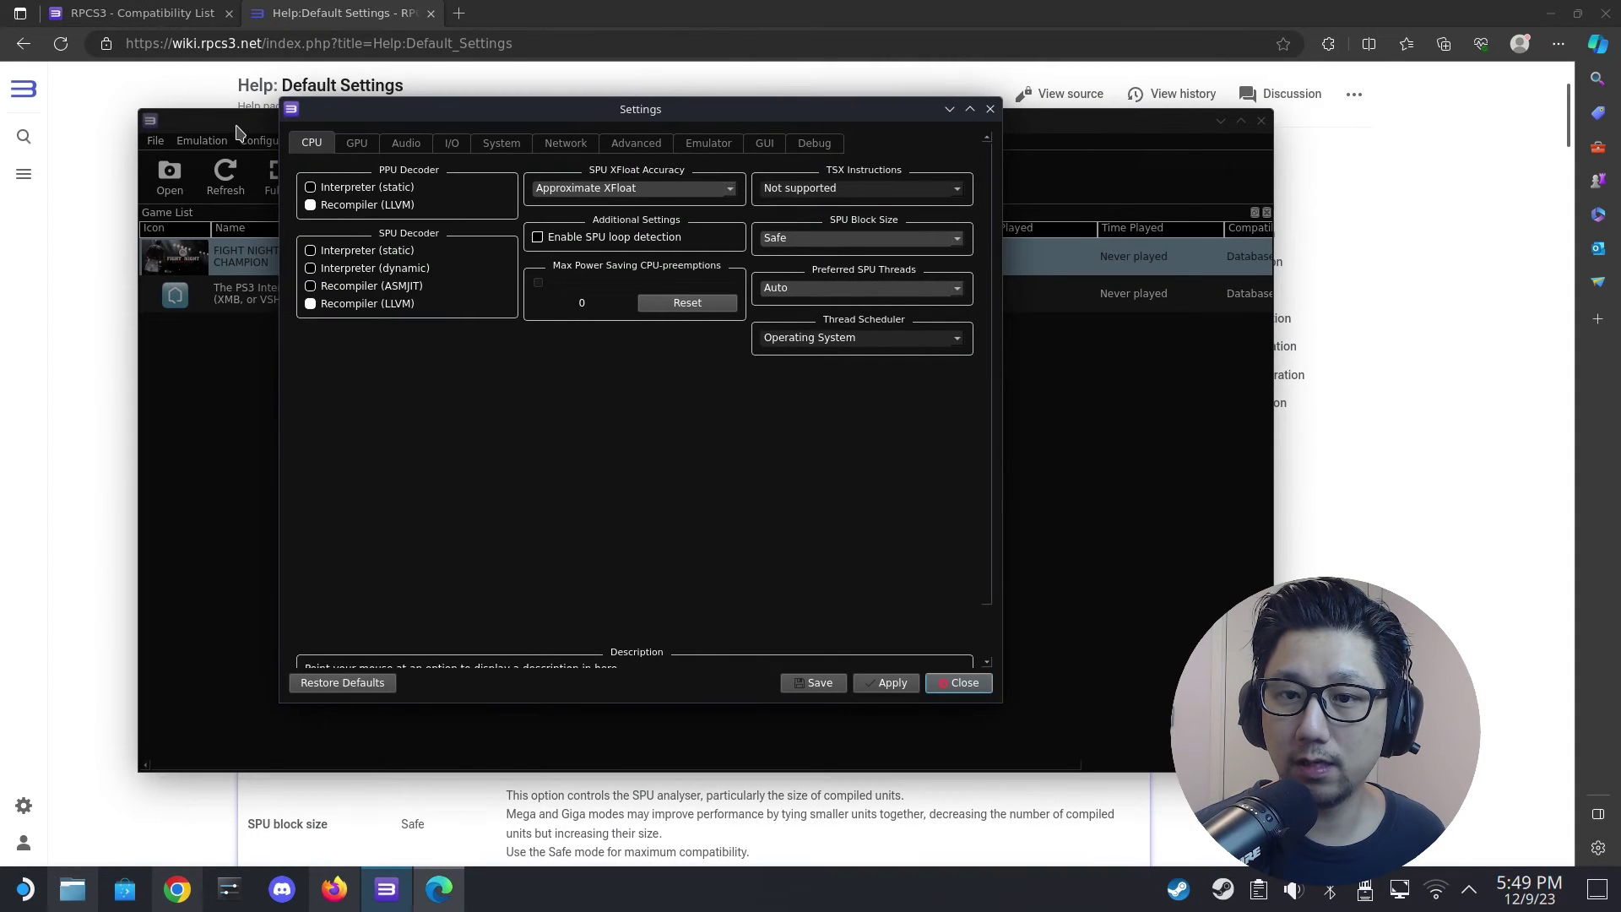
left_click_drag(236, 127, 802, 132)
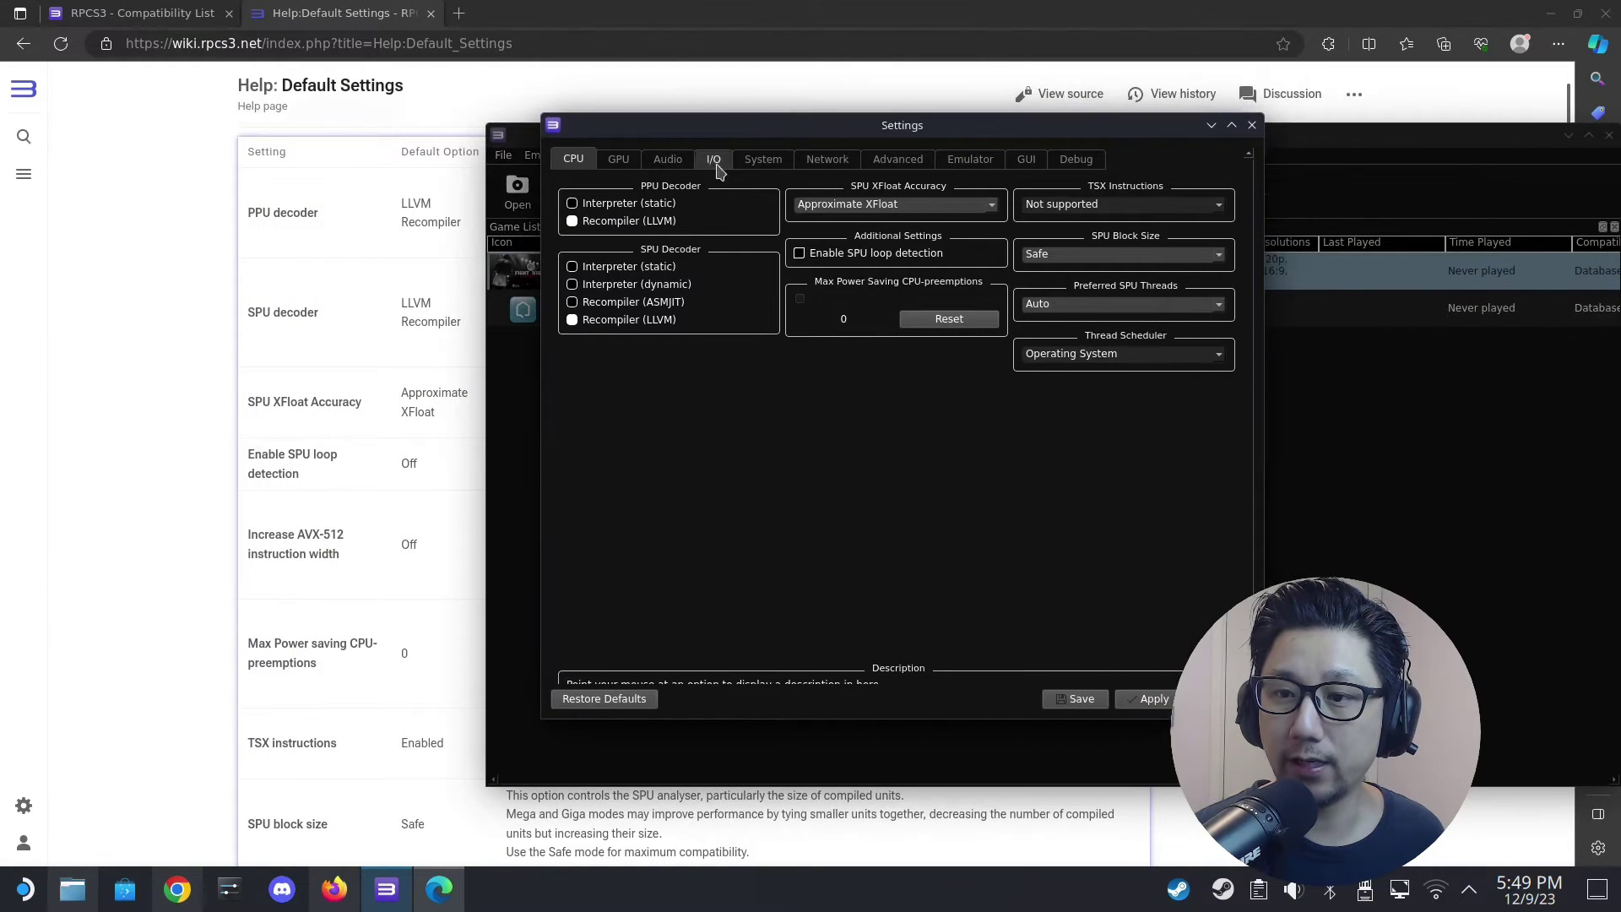
mouse_move(650, 222)
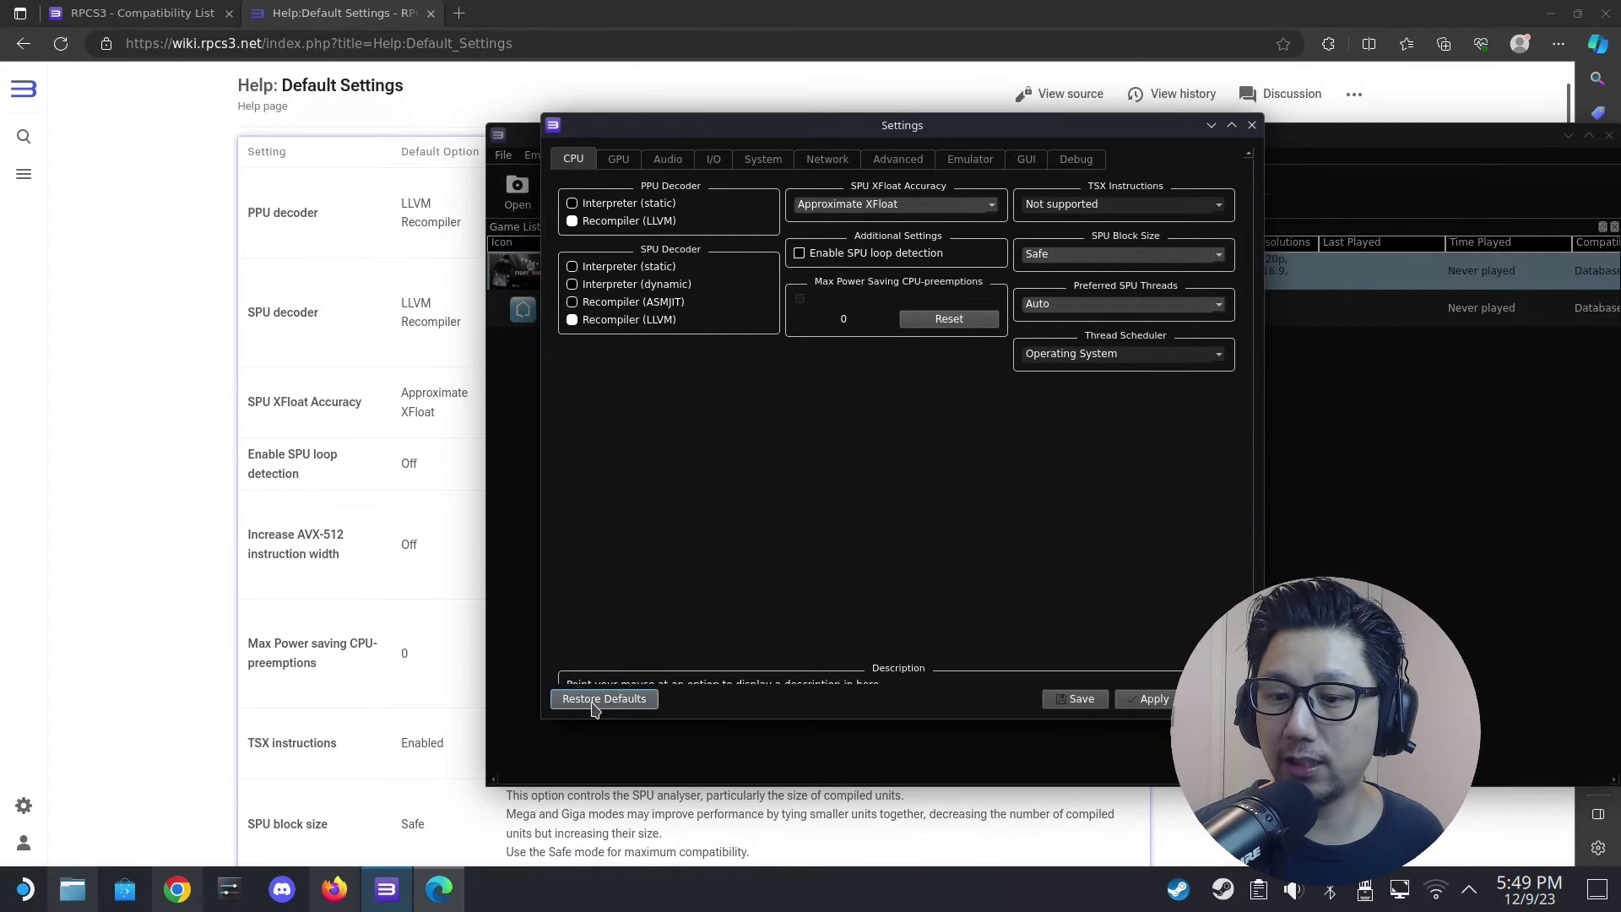
left_click(160, 540)
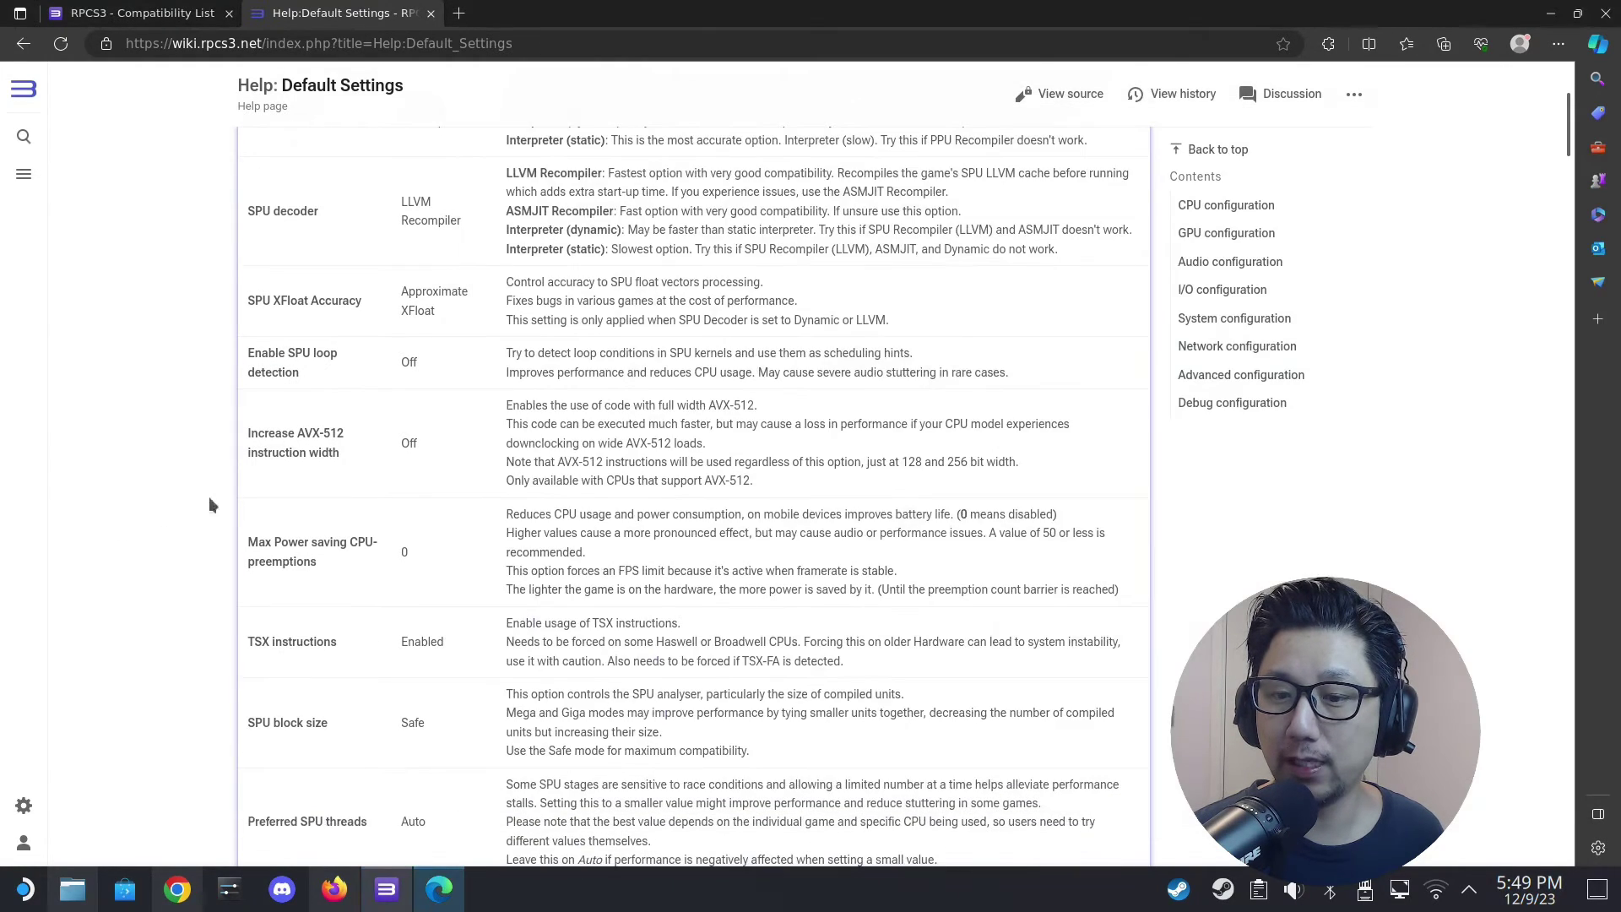
scroll(497, 527, "down", 7)
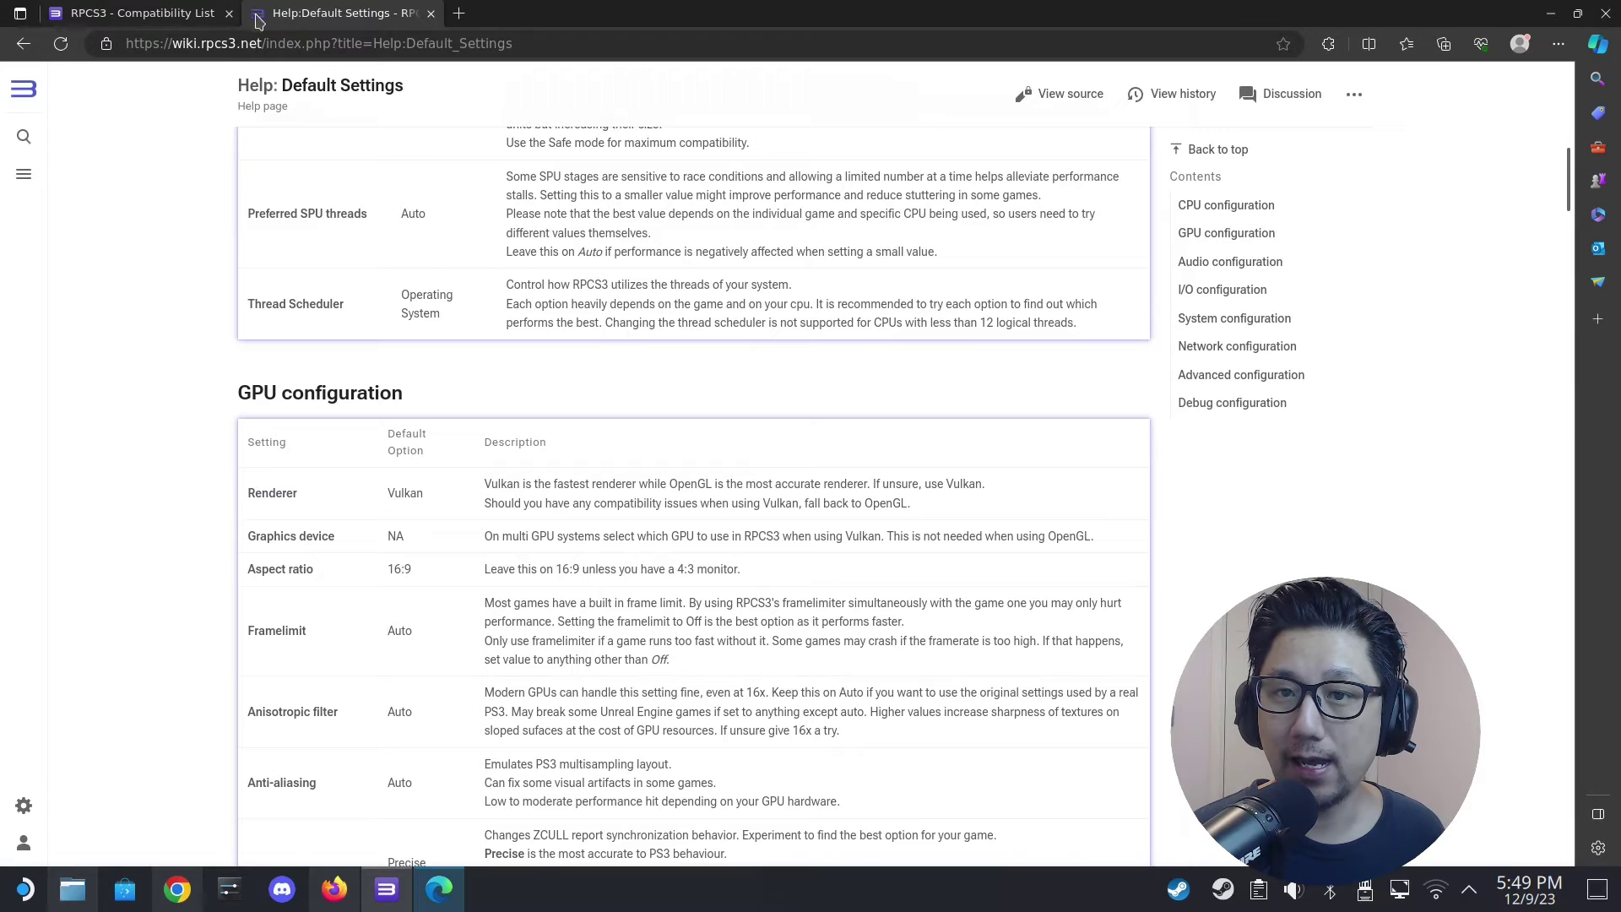
left_click(25, 45)
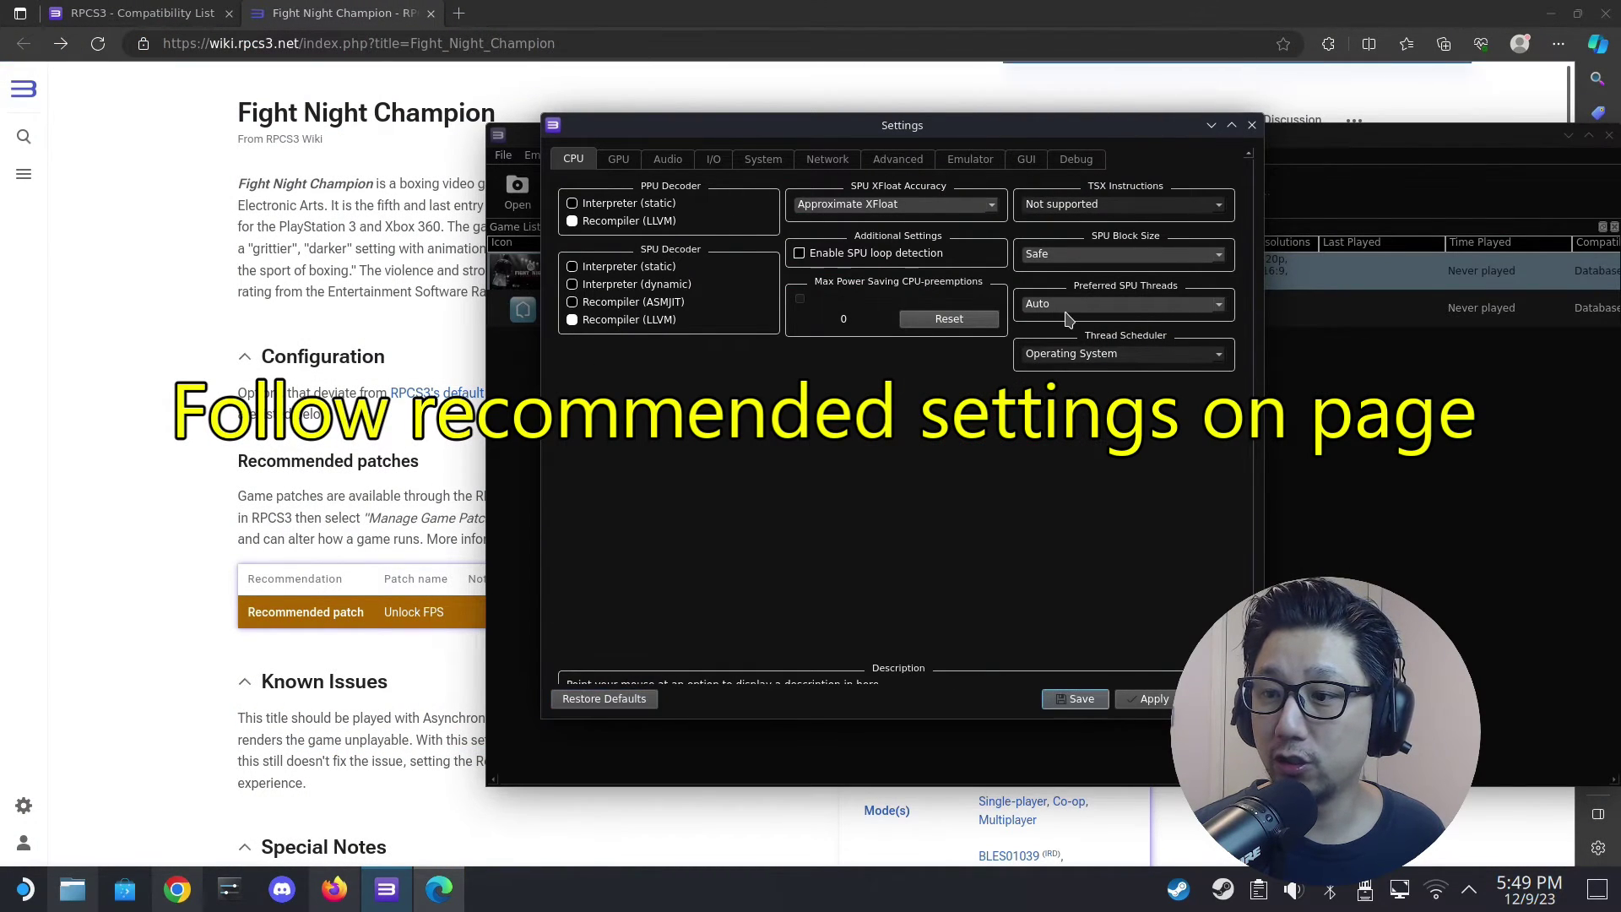
- Review Preferred SPU Threads, switch to GPU settings, and highlight the wiki's recommended patches
left_click(1071, 310)
left_click(632, 162)
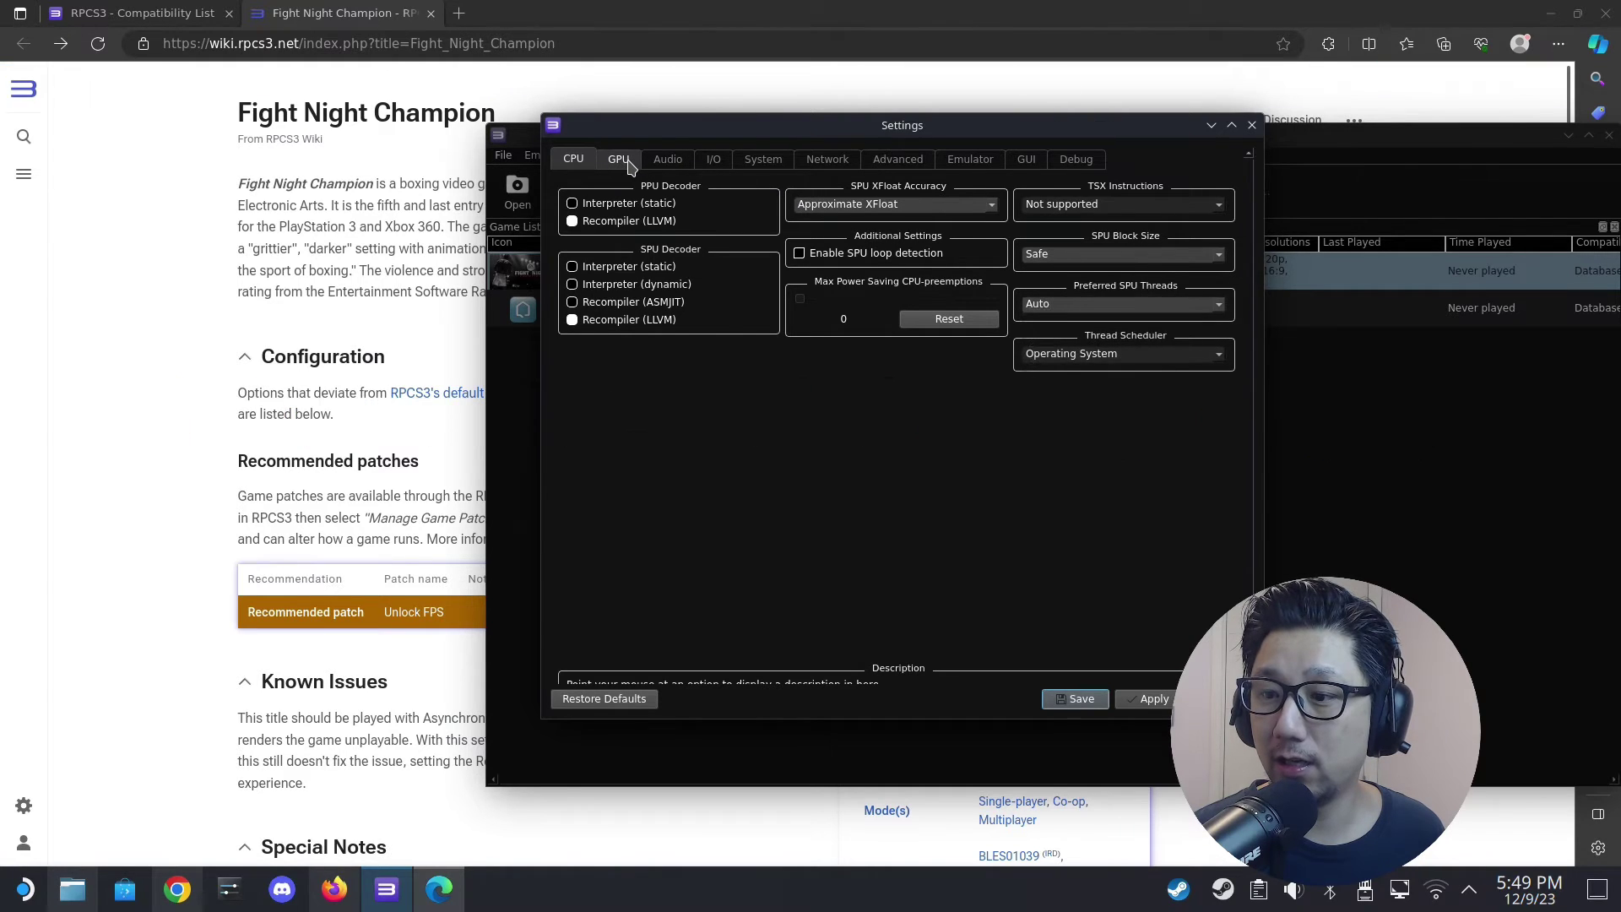
left_click(631, 162)
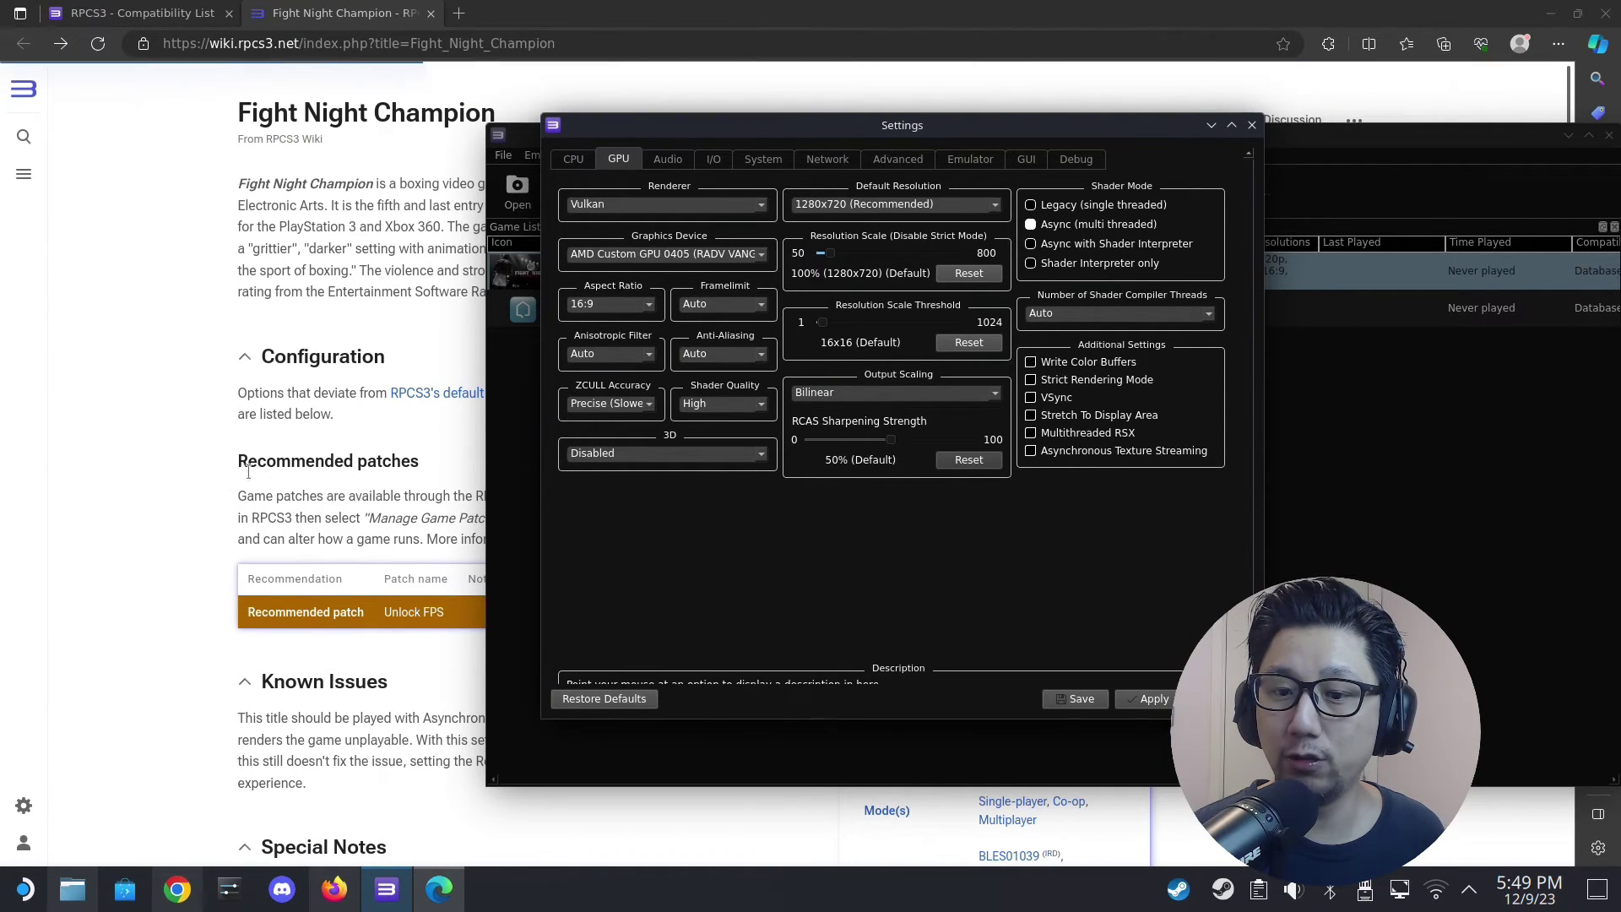
left_click(363, 338)
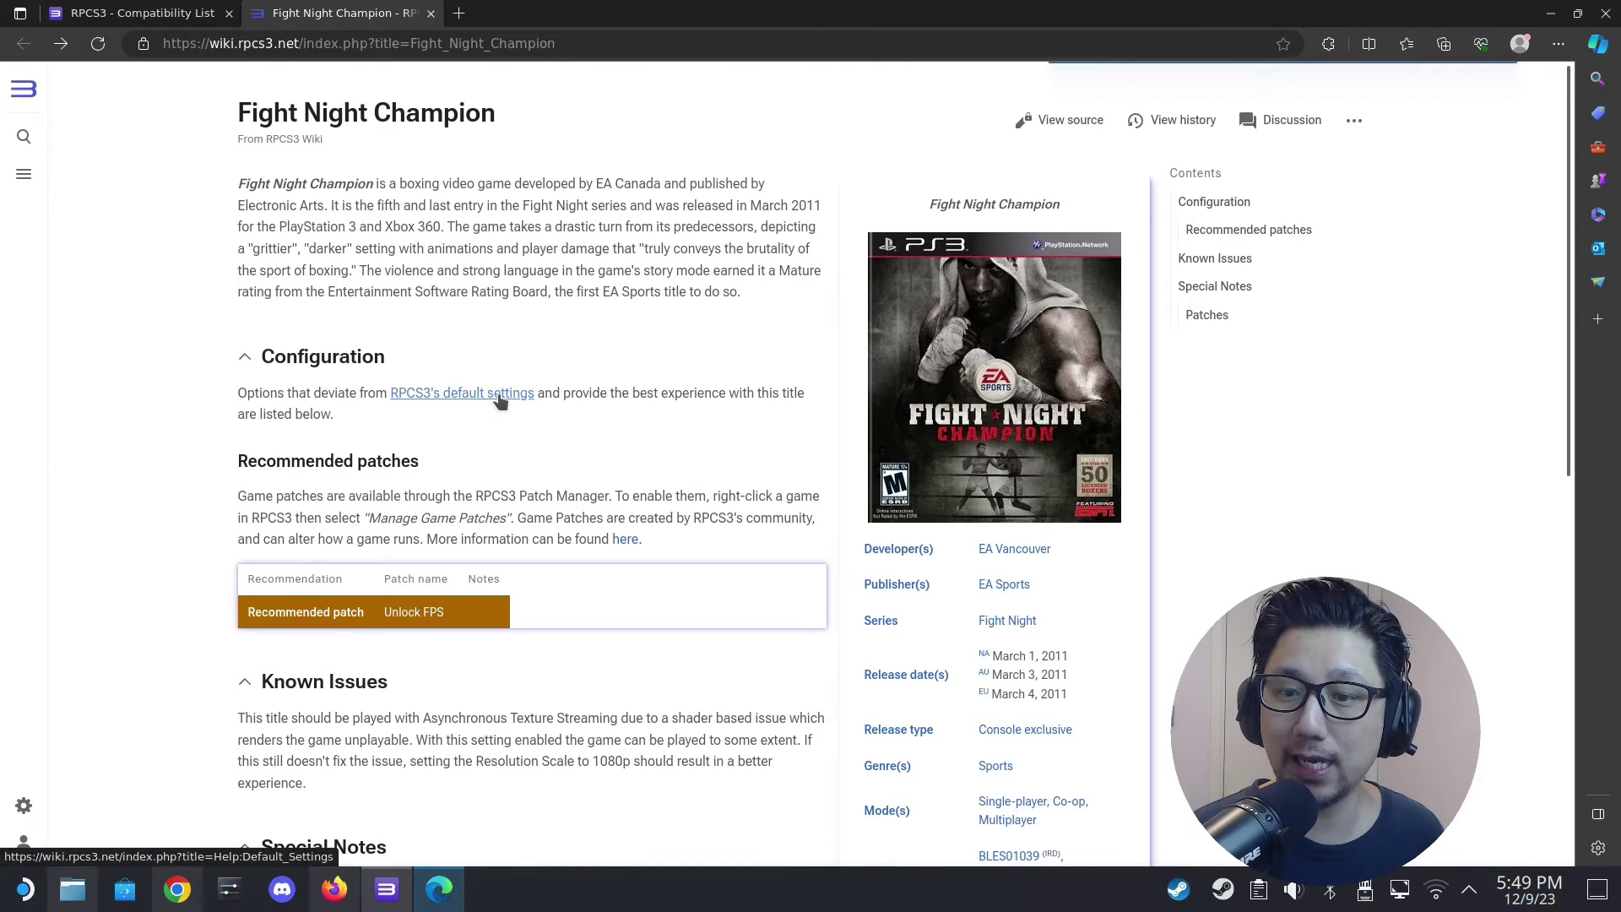
scroll(499, 400, "down", 1)
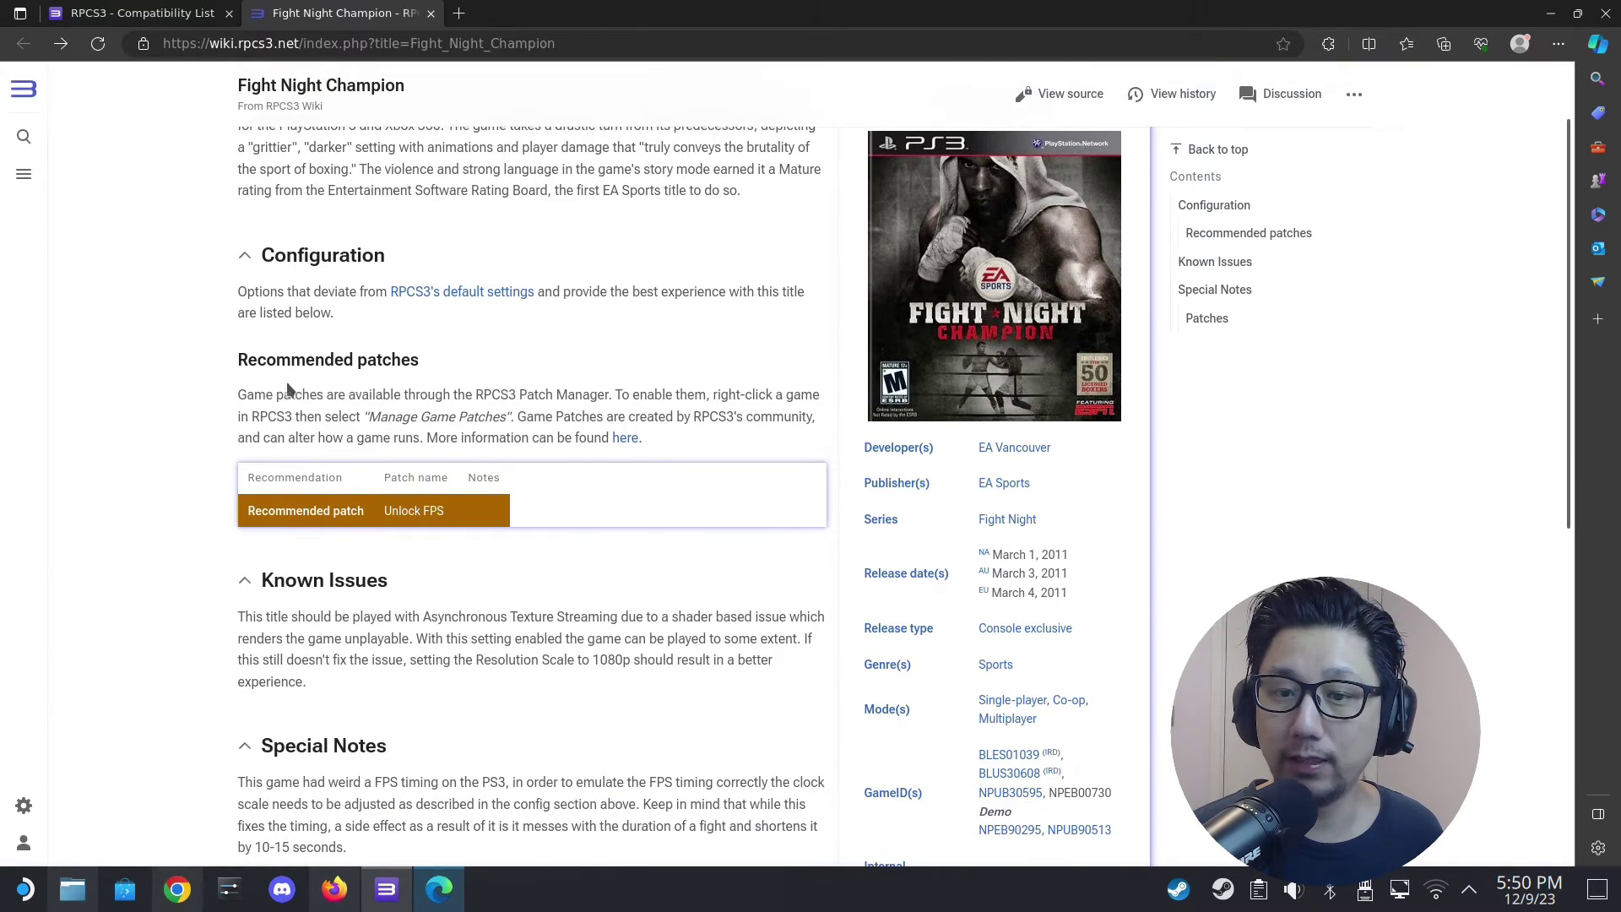
left_click_drag(306, 361, 465, 396)
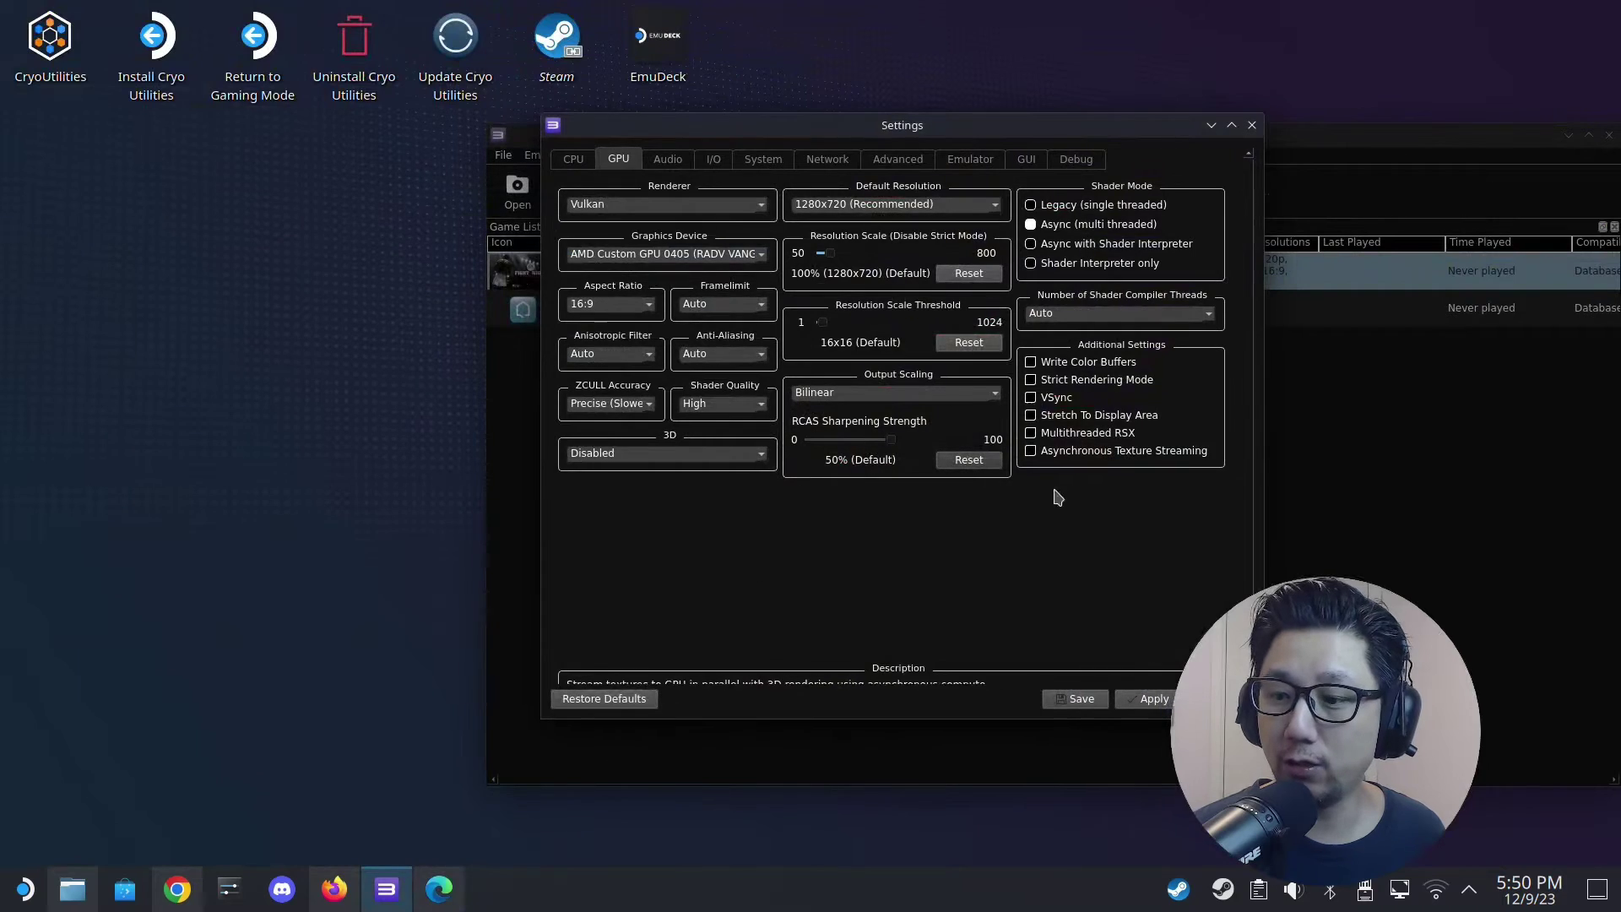
- Close settings, open Fight Night Champion's Patch Manager, and download the new patches
left_click(1253, 126)
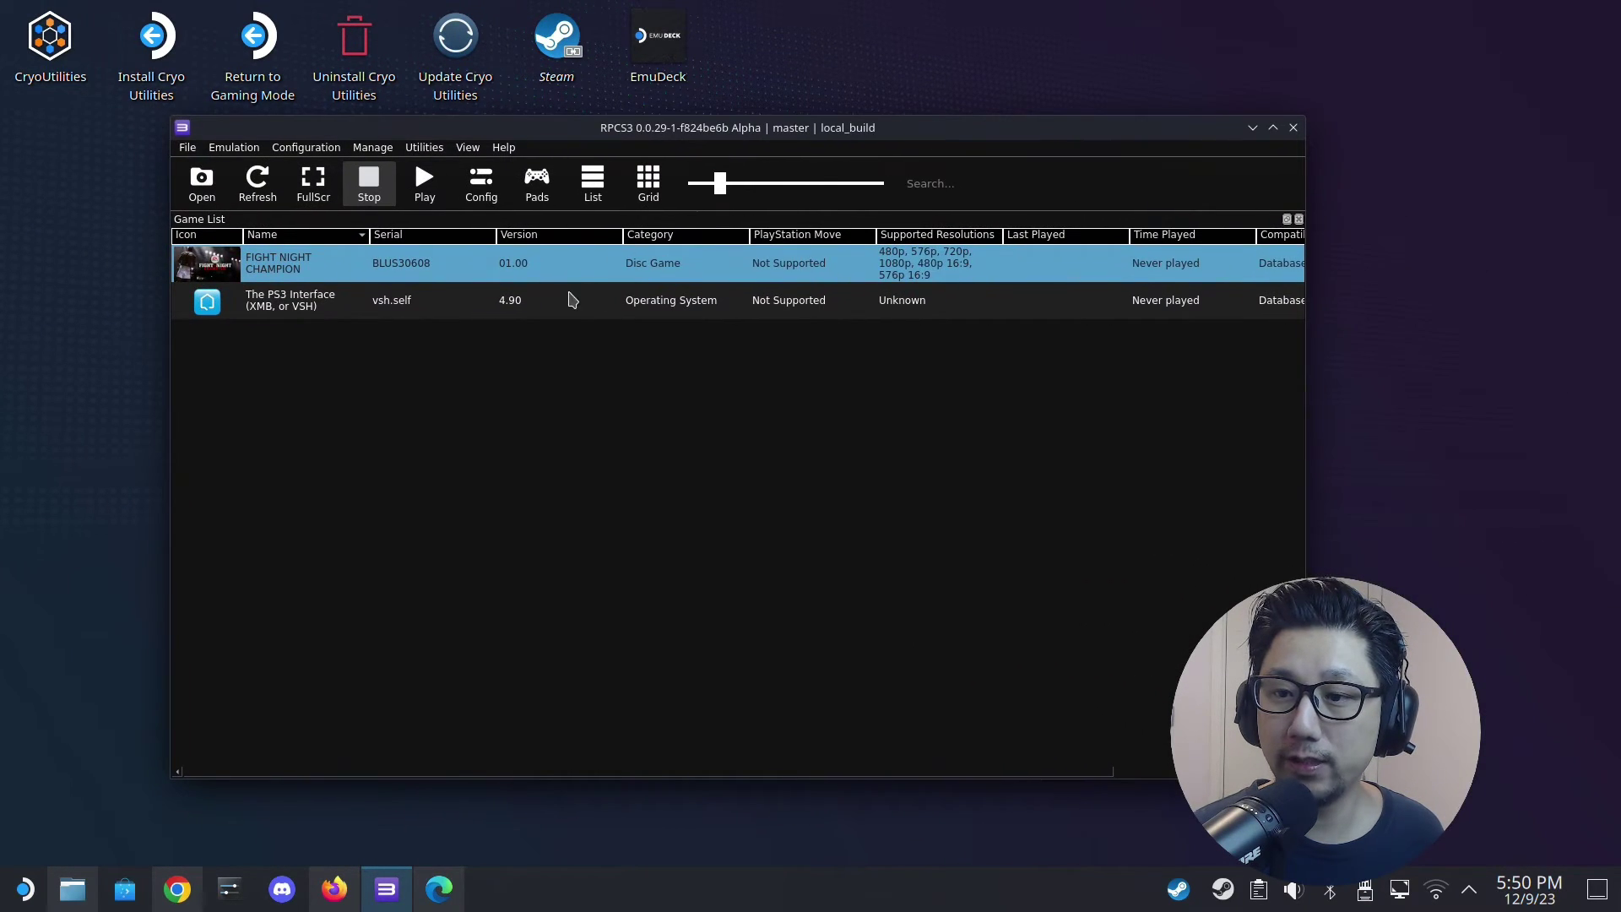
right_click(549, 281)
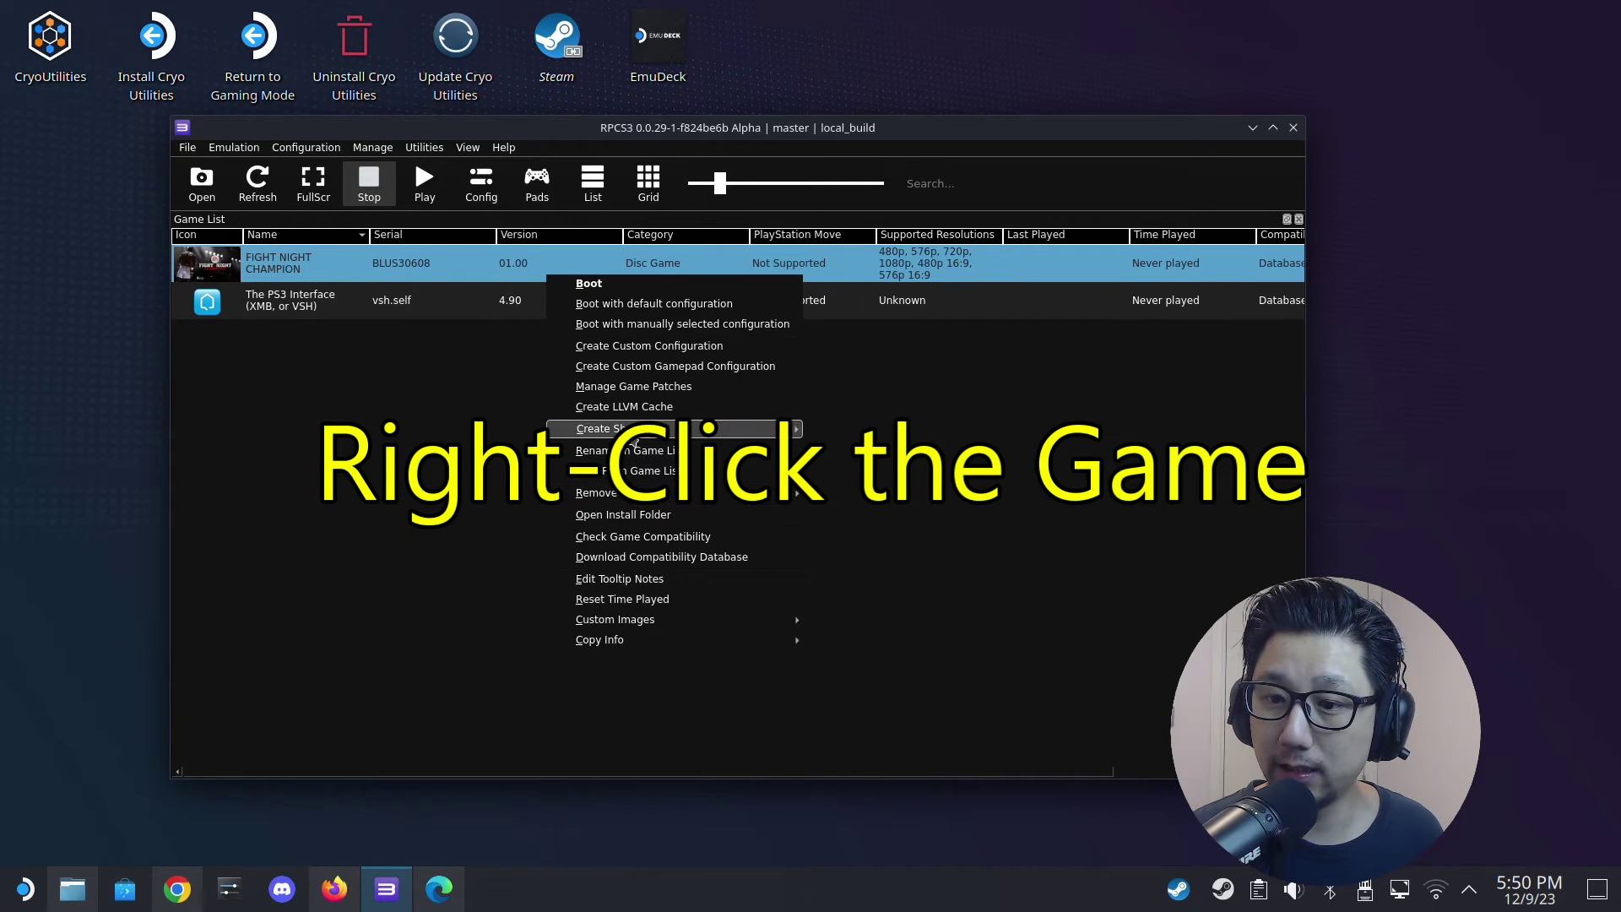
left_click(635, 387)
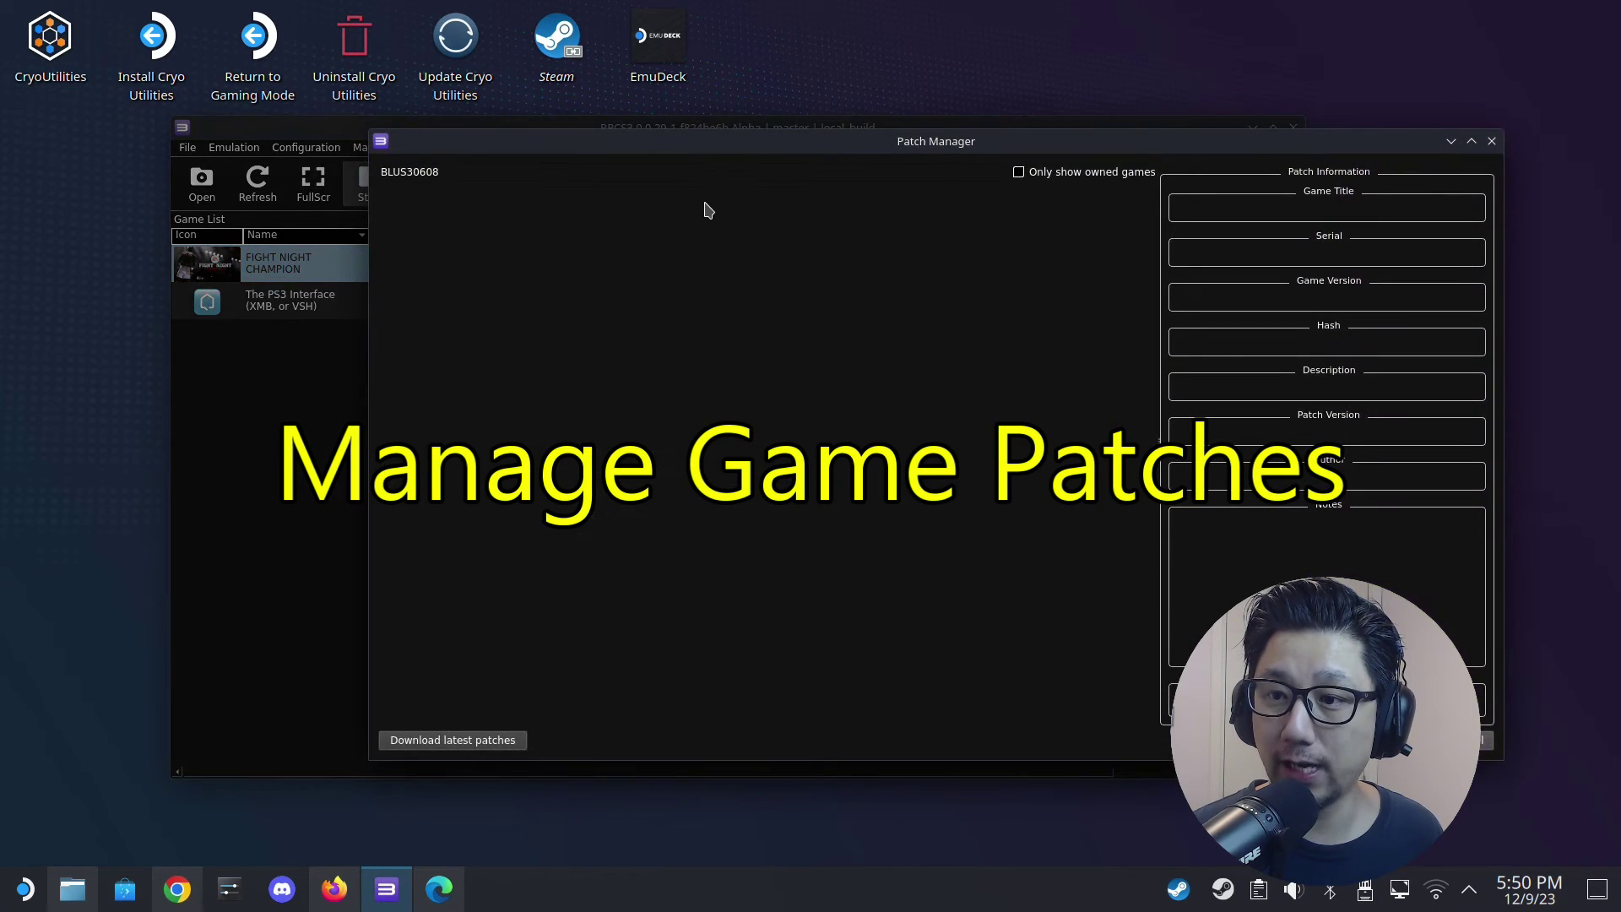
left_click_drag(719, 151, 529, 120)
left_click_drag(449, 93, 448, 90)
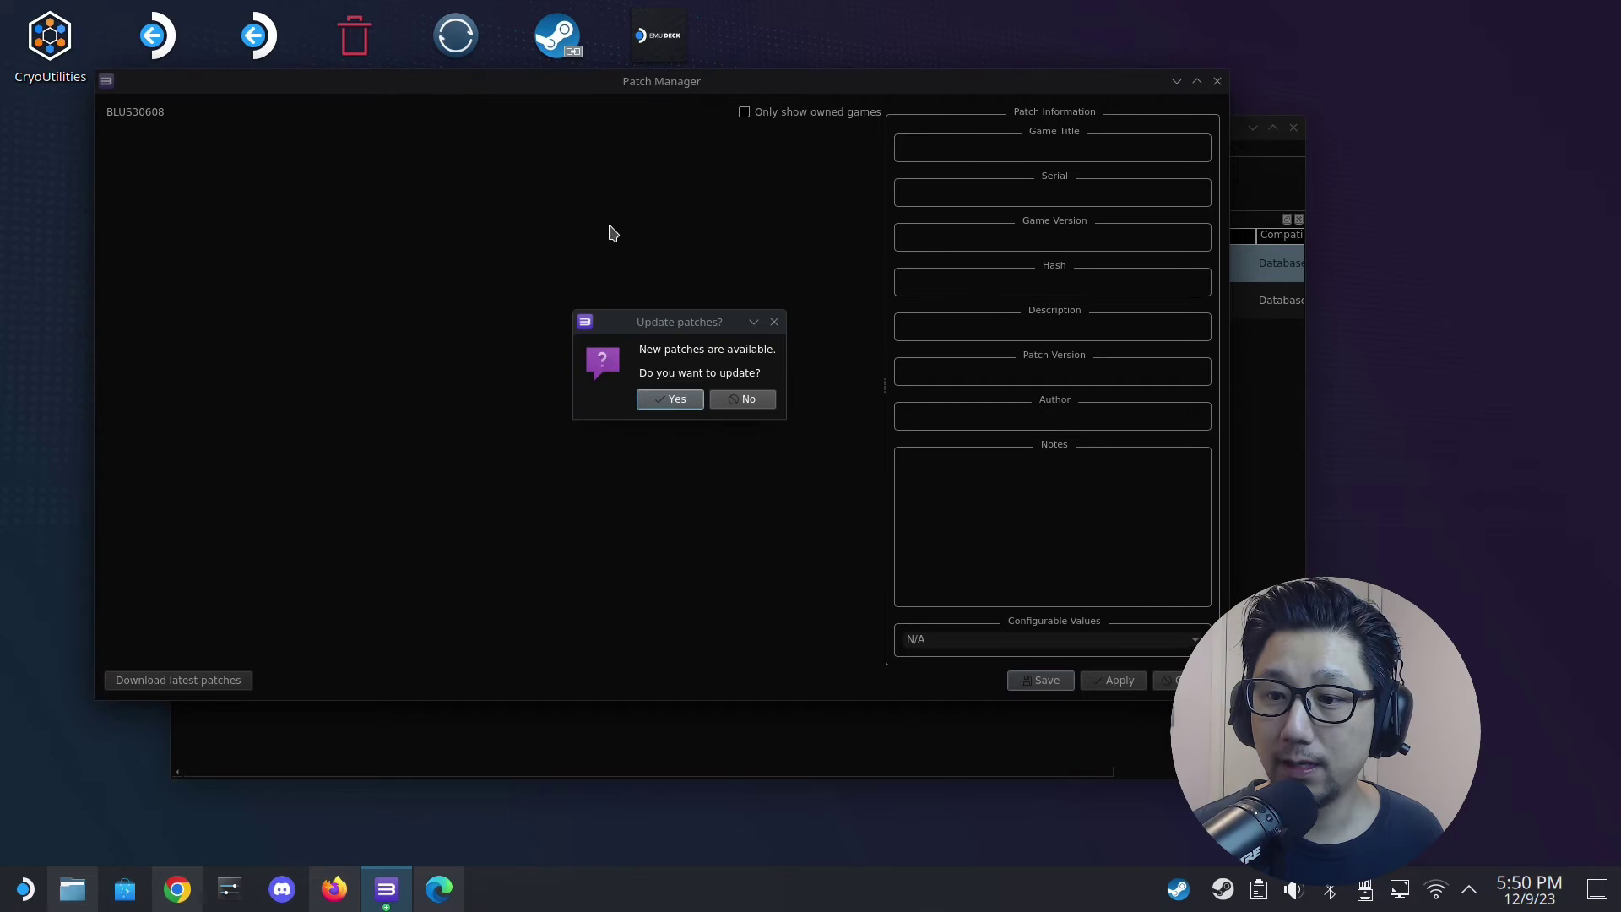
left_click(684, 406)
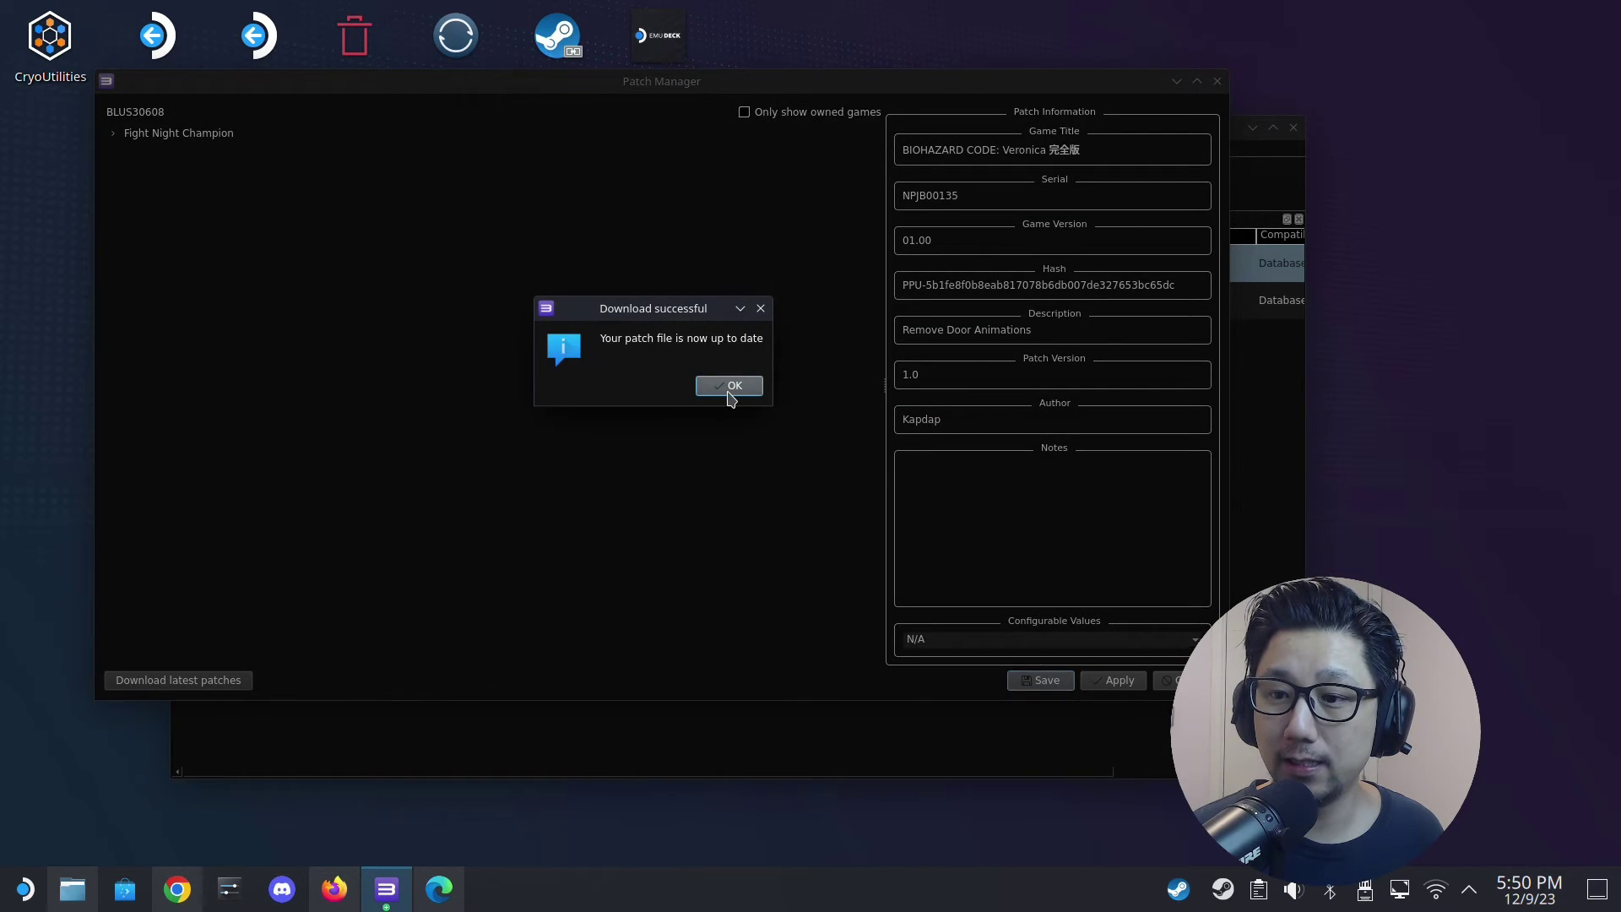
left_click(731, 390)
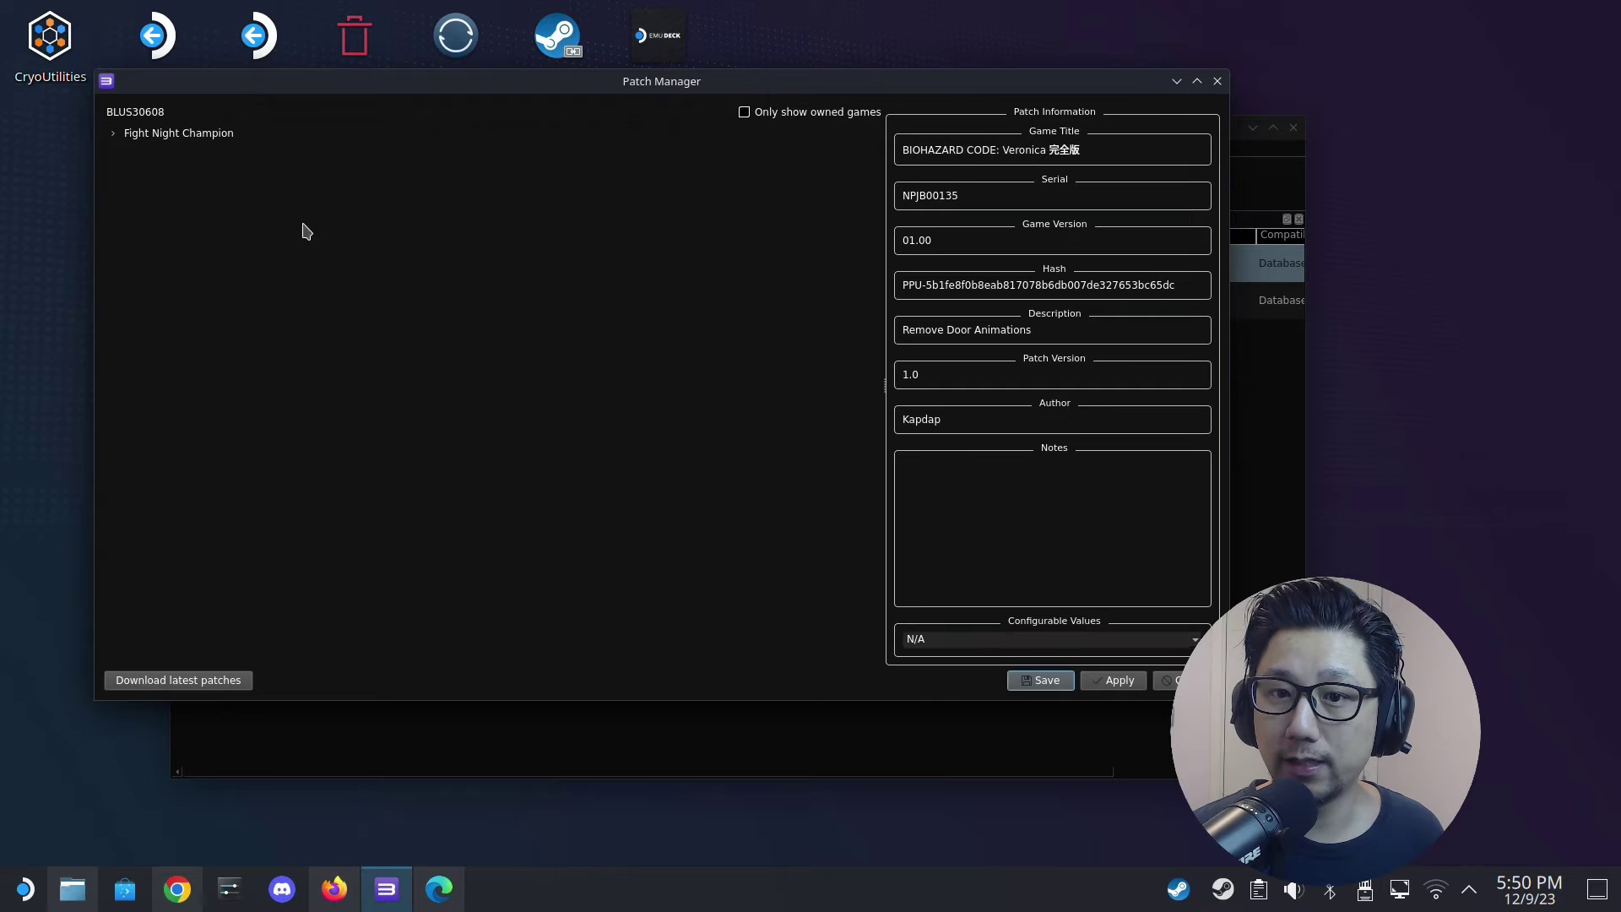
- Enable the Unlock FPS patch under Fight Night Champion > BLUS30608 v.01.02
double_click(122, 136)
left_click(175, 146)
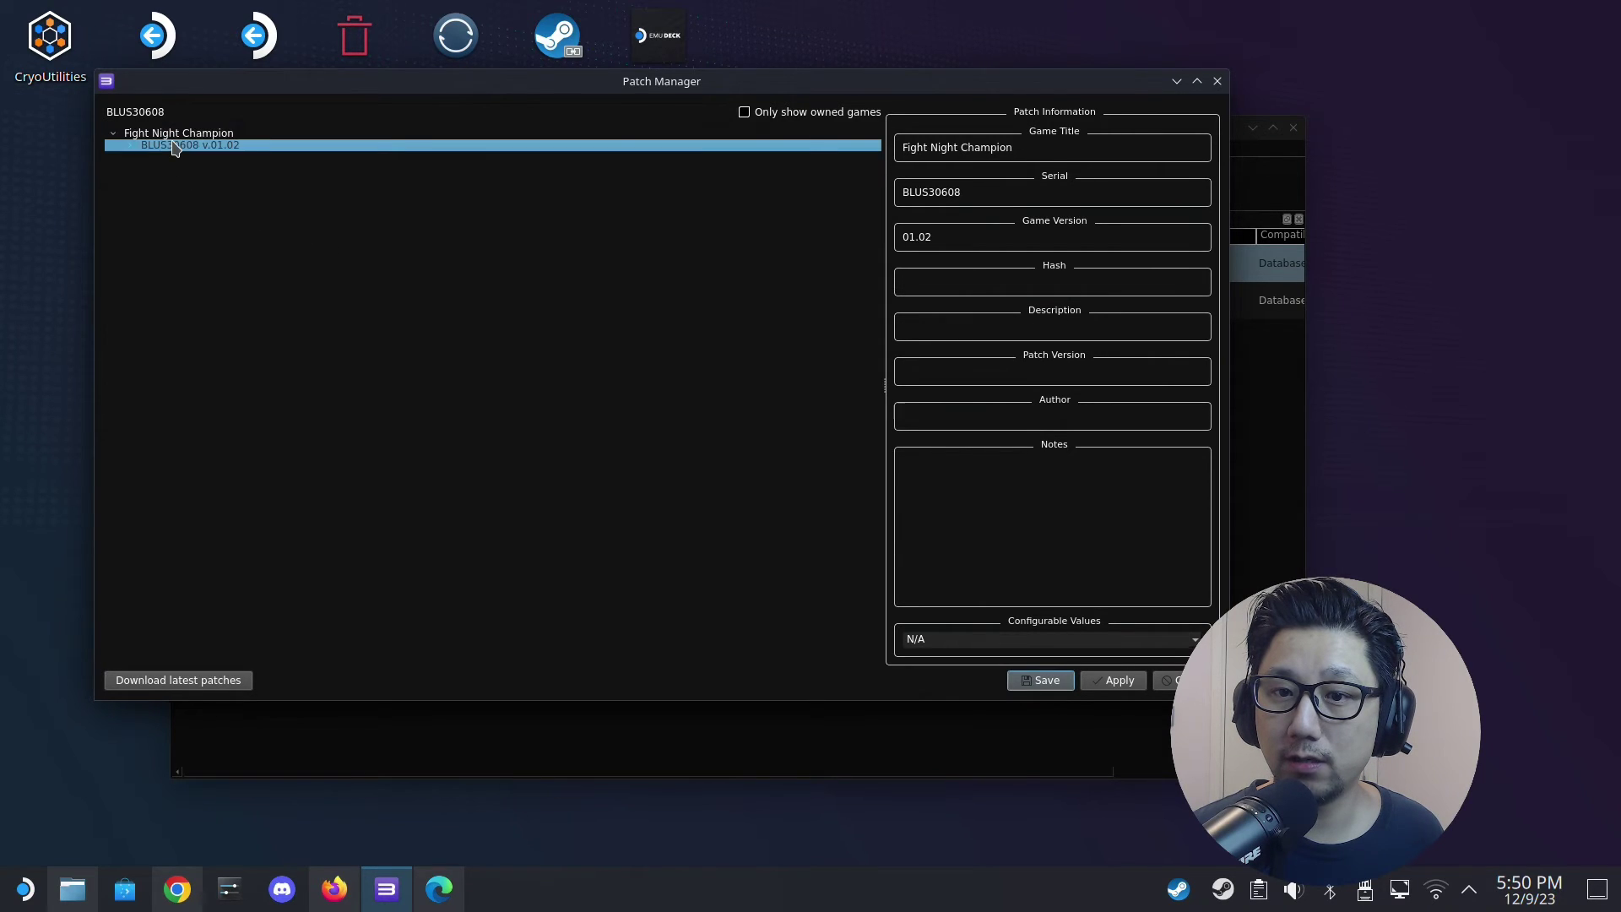
double_click(164, 146)
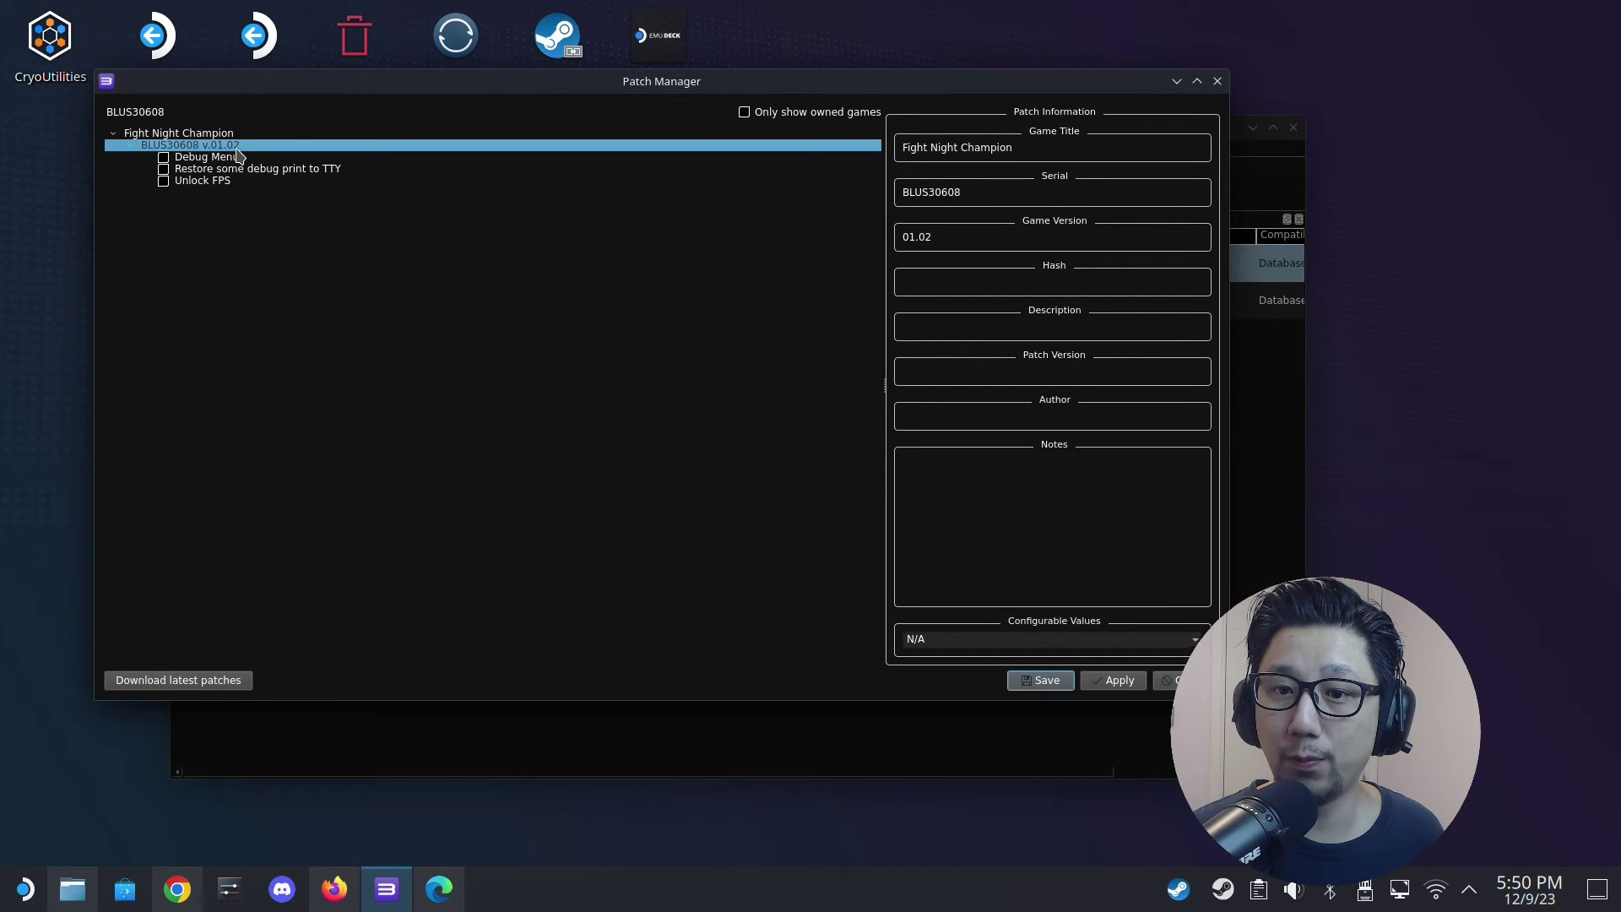
left_click(168, 182)
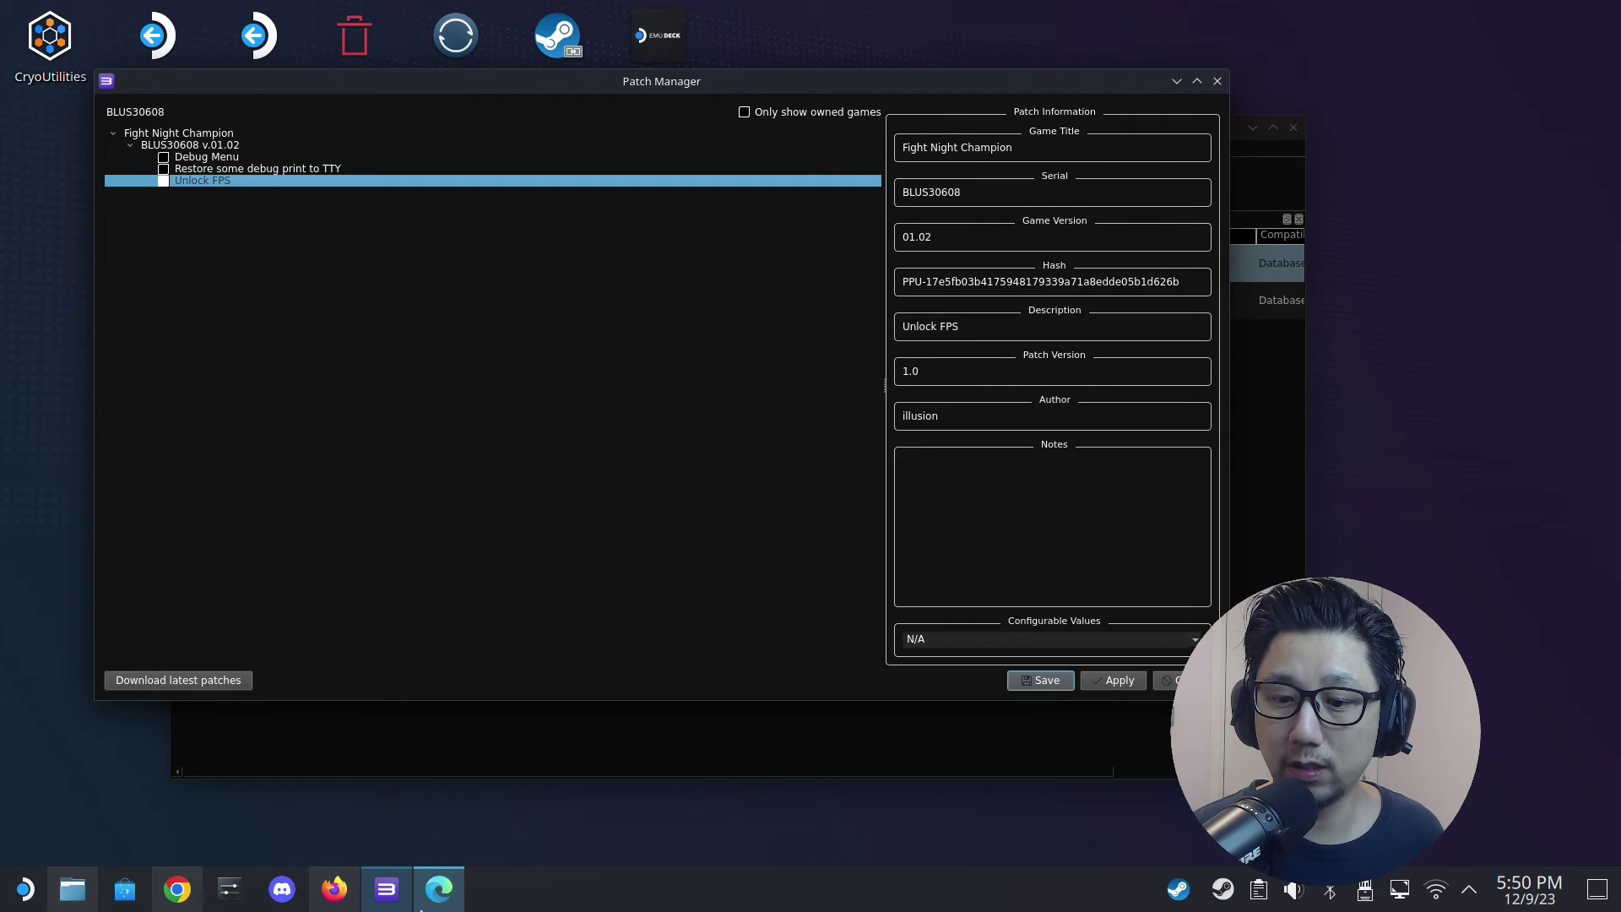
- Confirm Unlock FPS is the wiki's recommended patch, then apply and save the patch settings
left_click(333, 891)
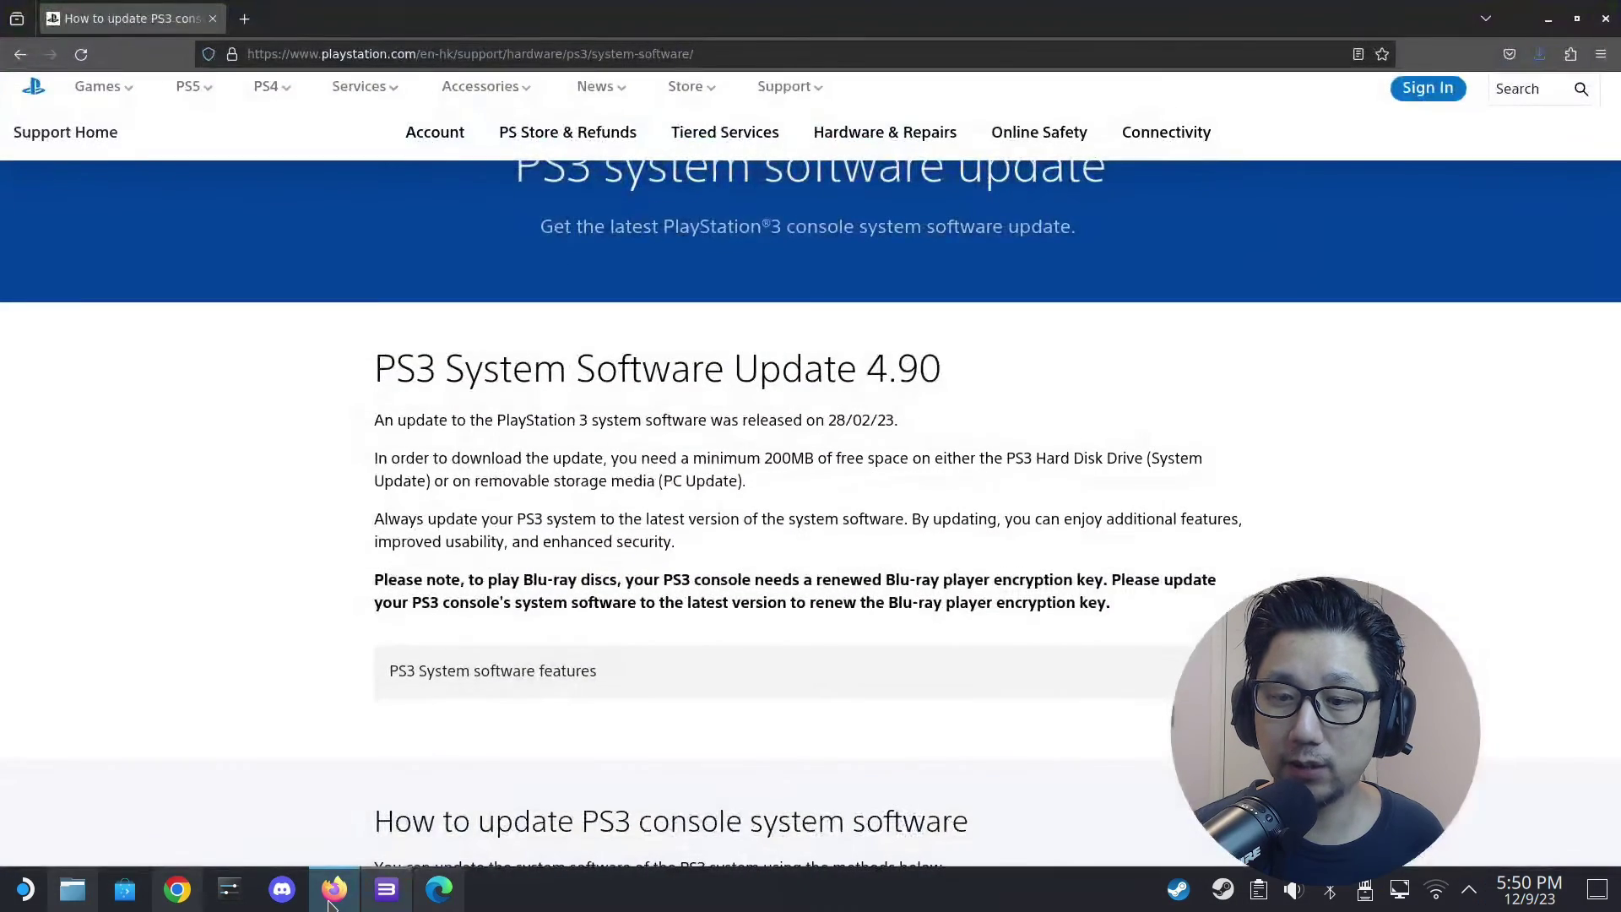
left_click(437, 889)
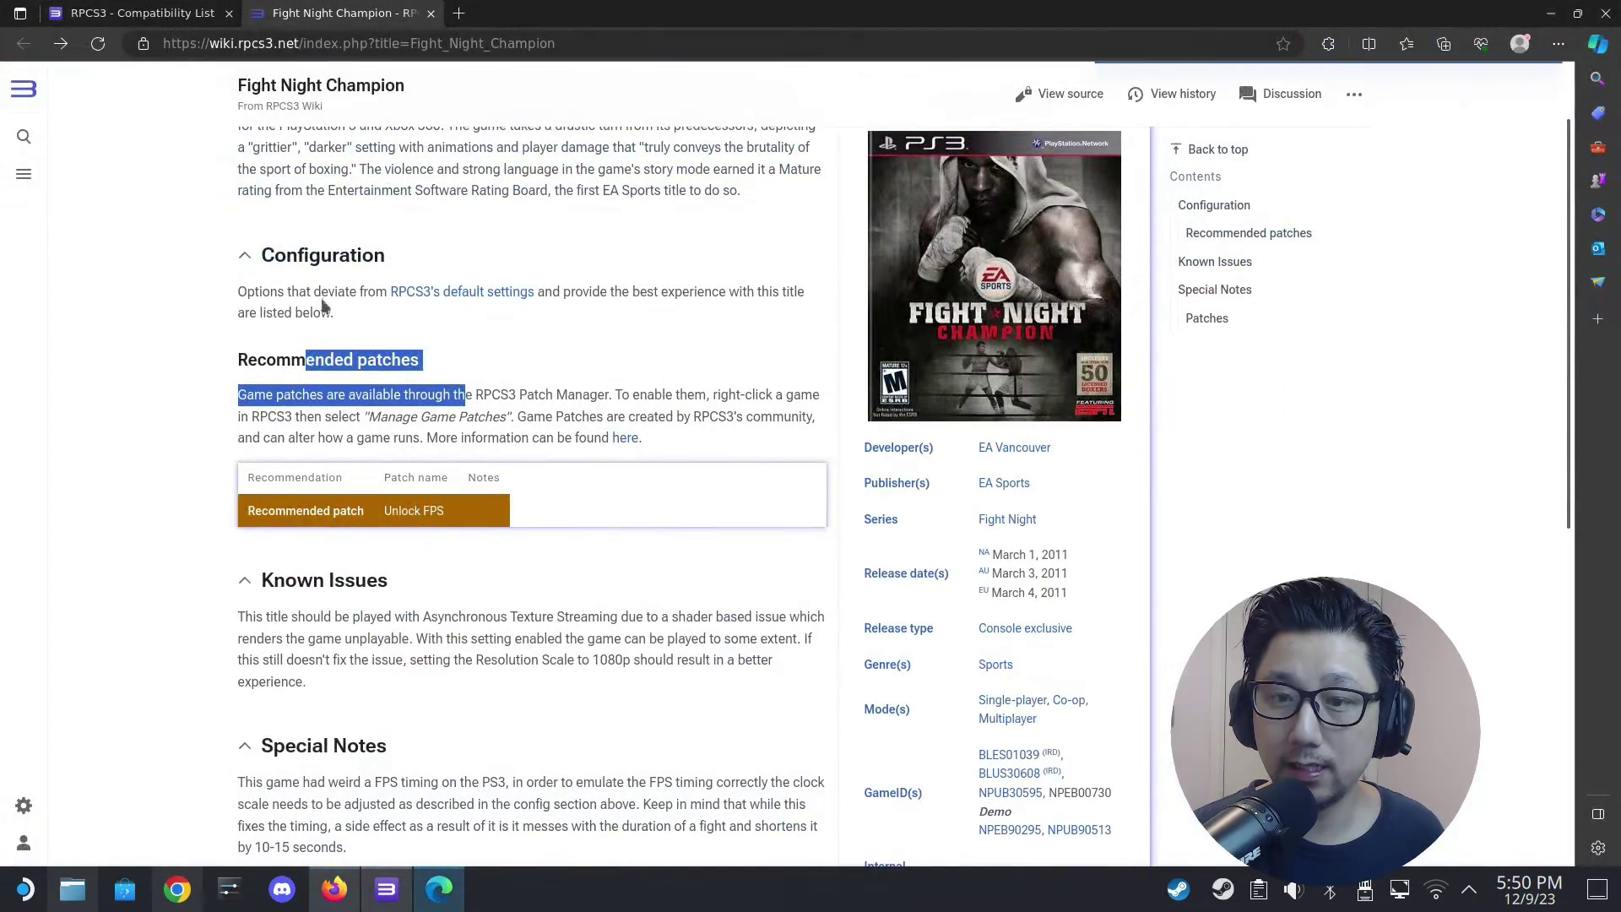
left_click(600, 397)
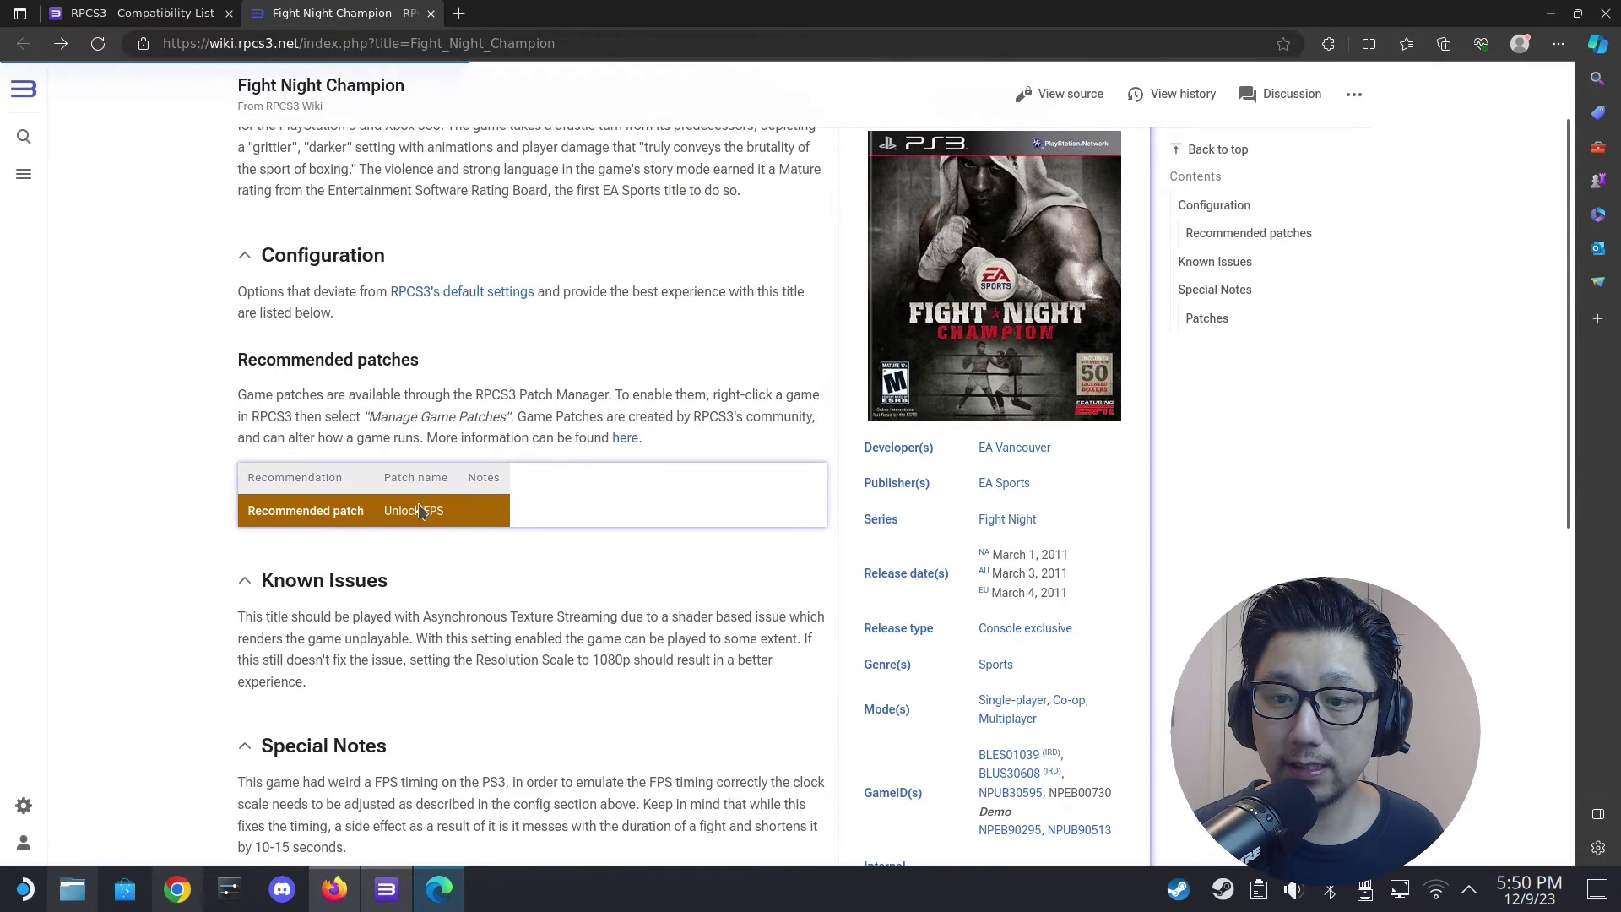
left_click_drag(296, 511, 443, 513)
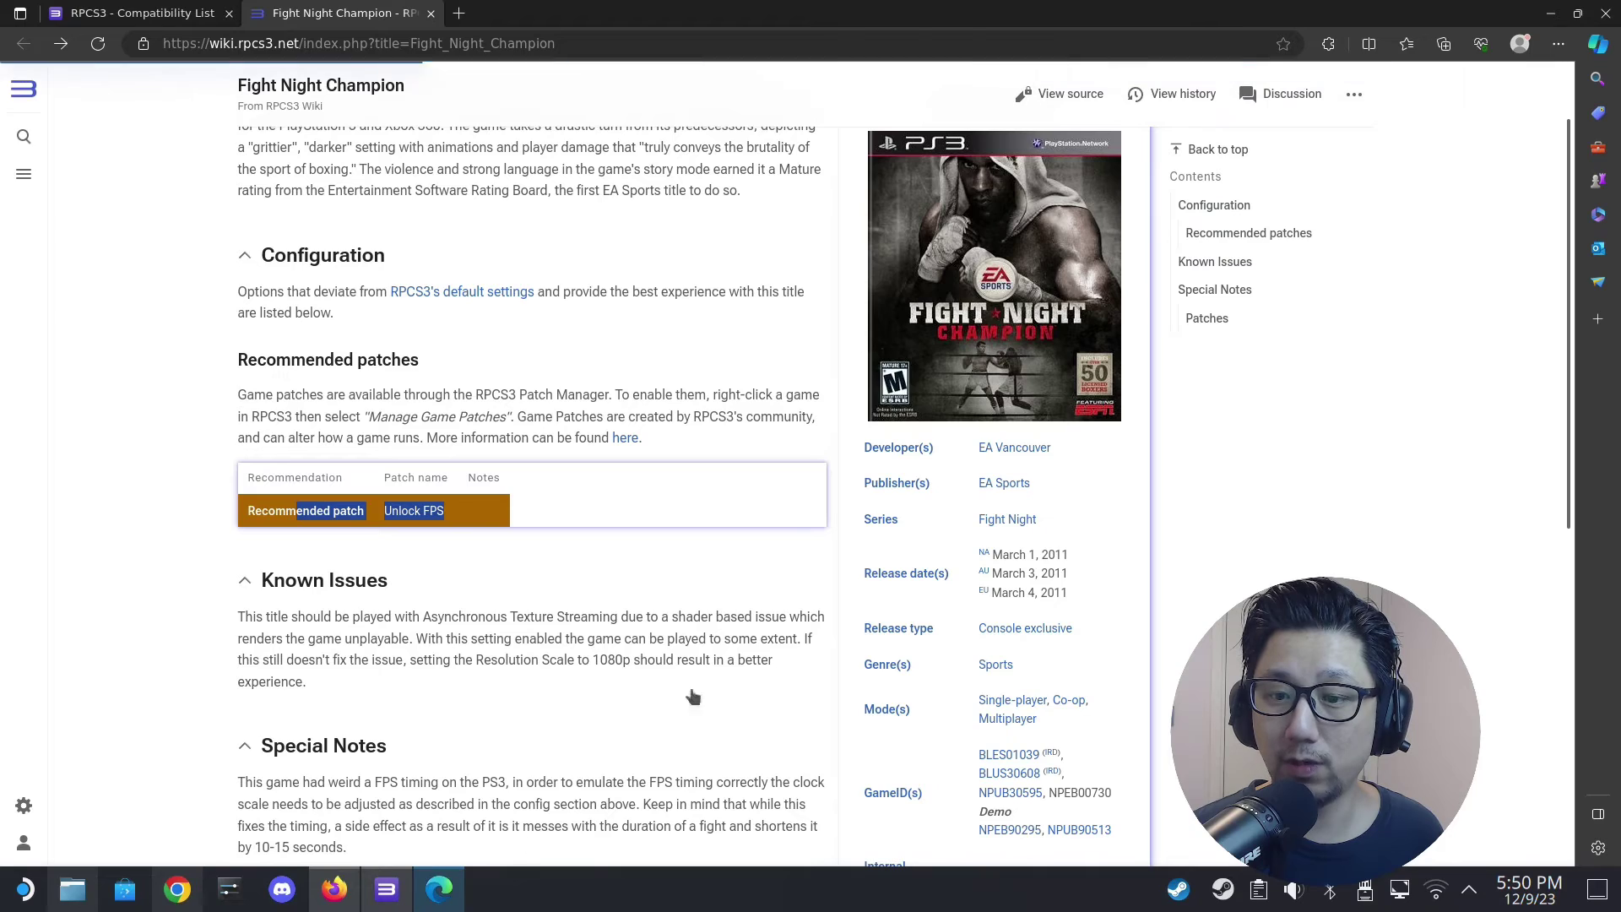
left_click(1550, 13)
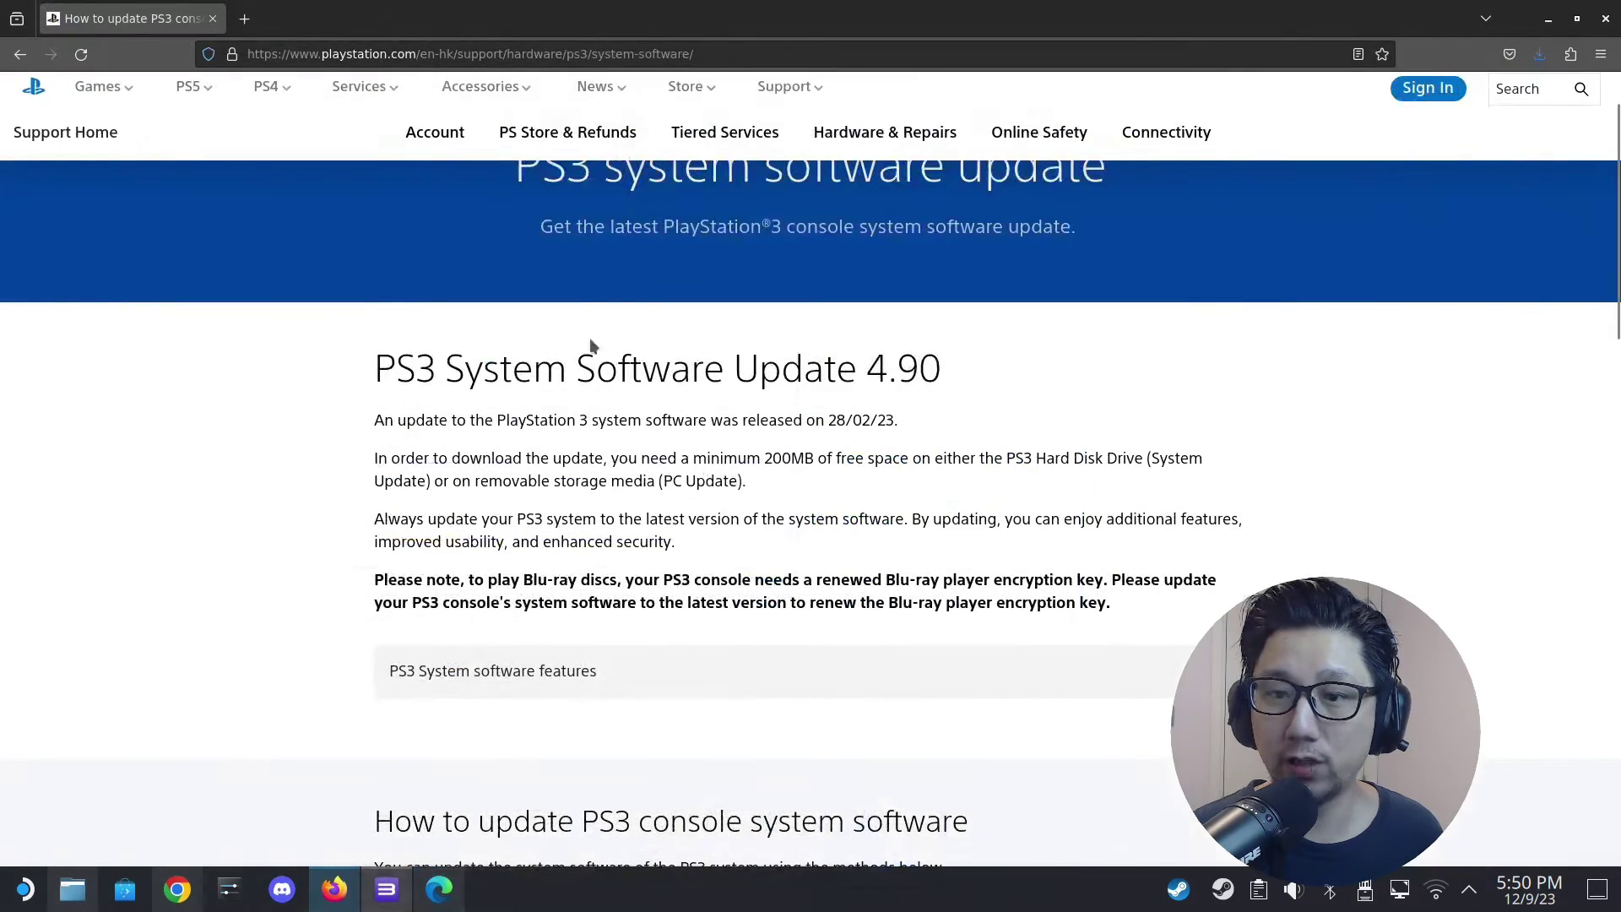
left_click(1548, 17)
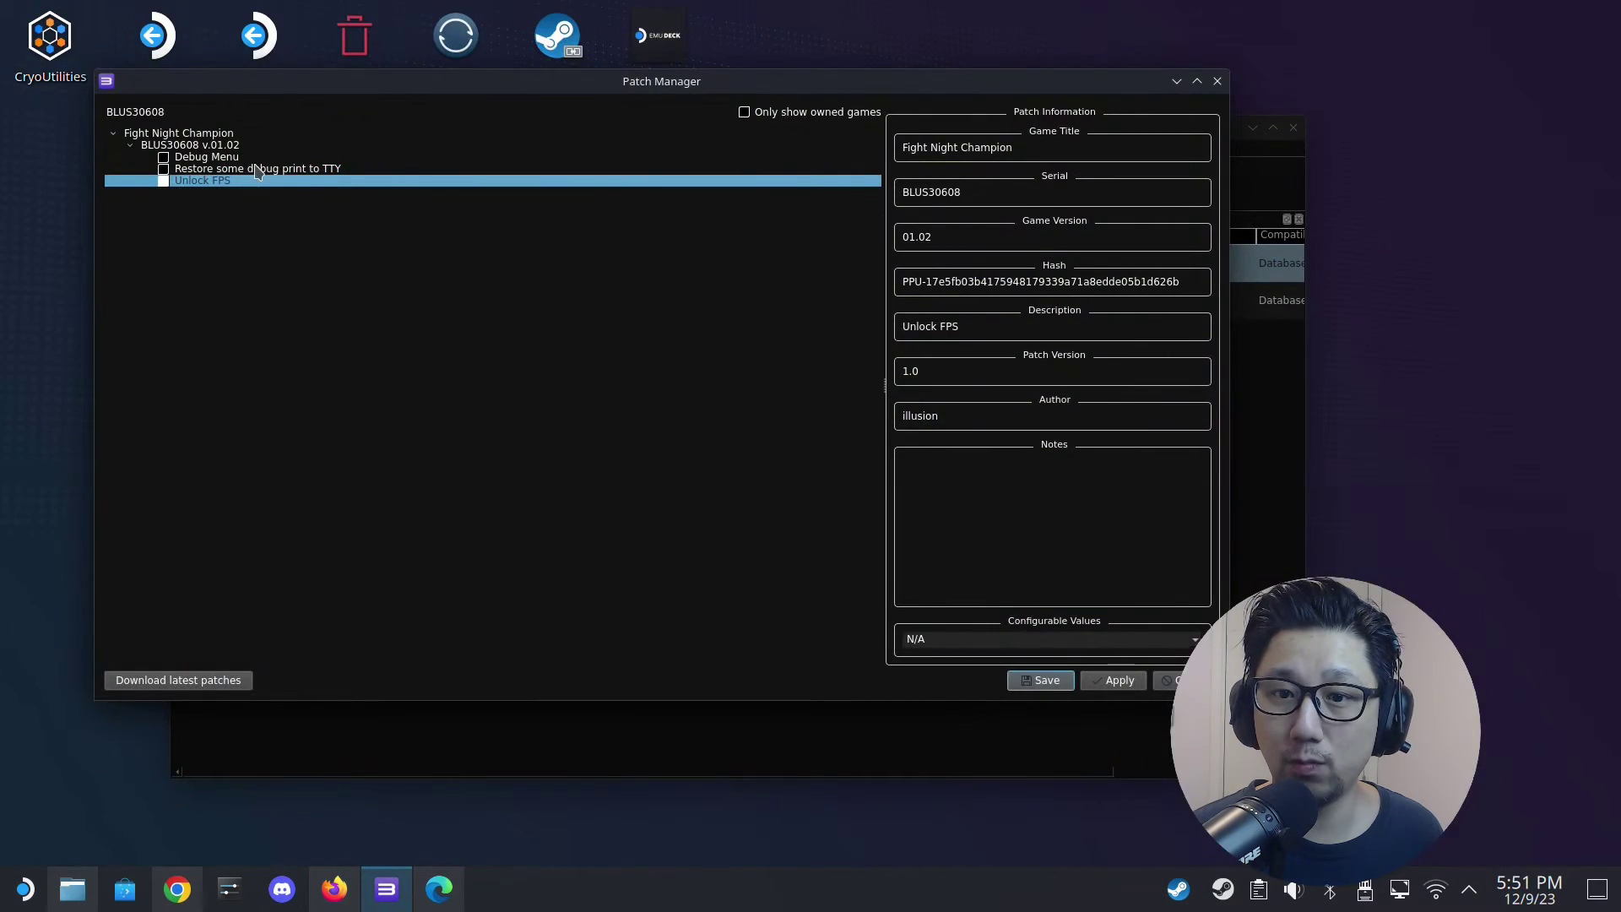
left_click(1121, 689)
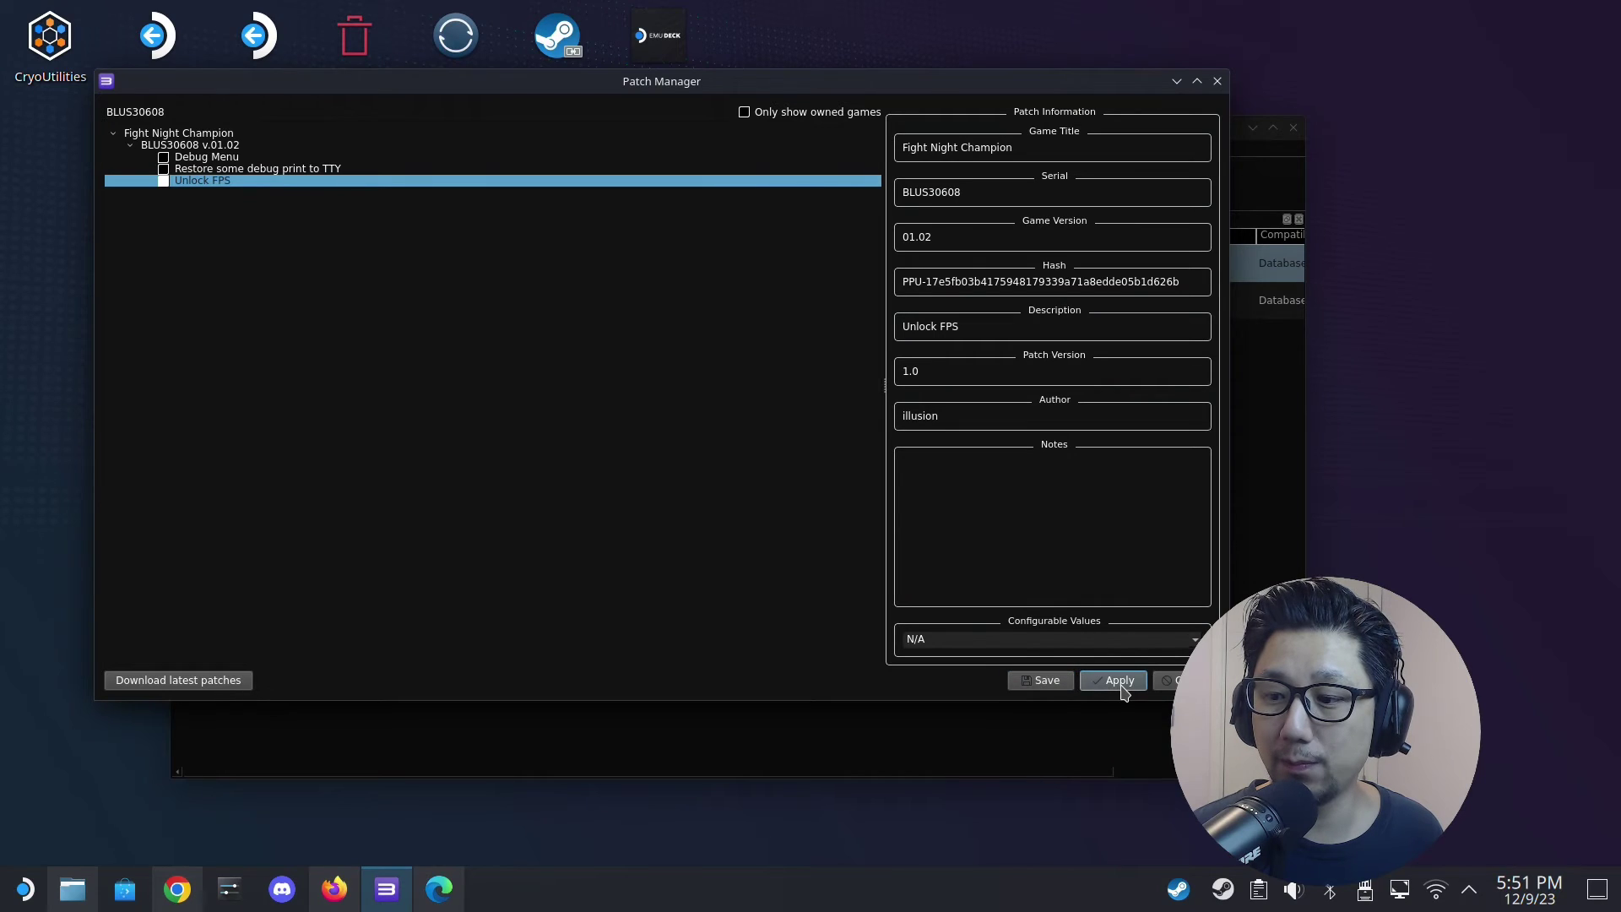
left_click(1045, 685)
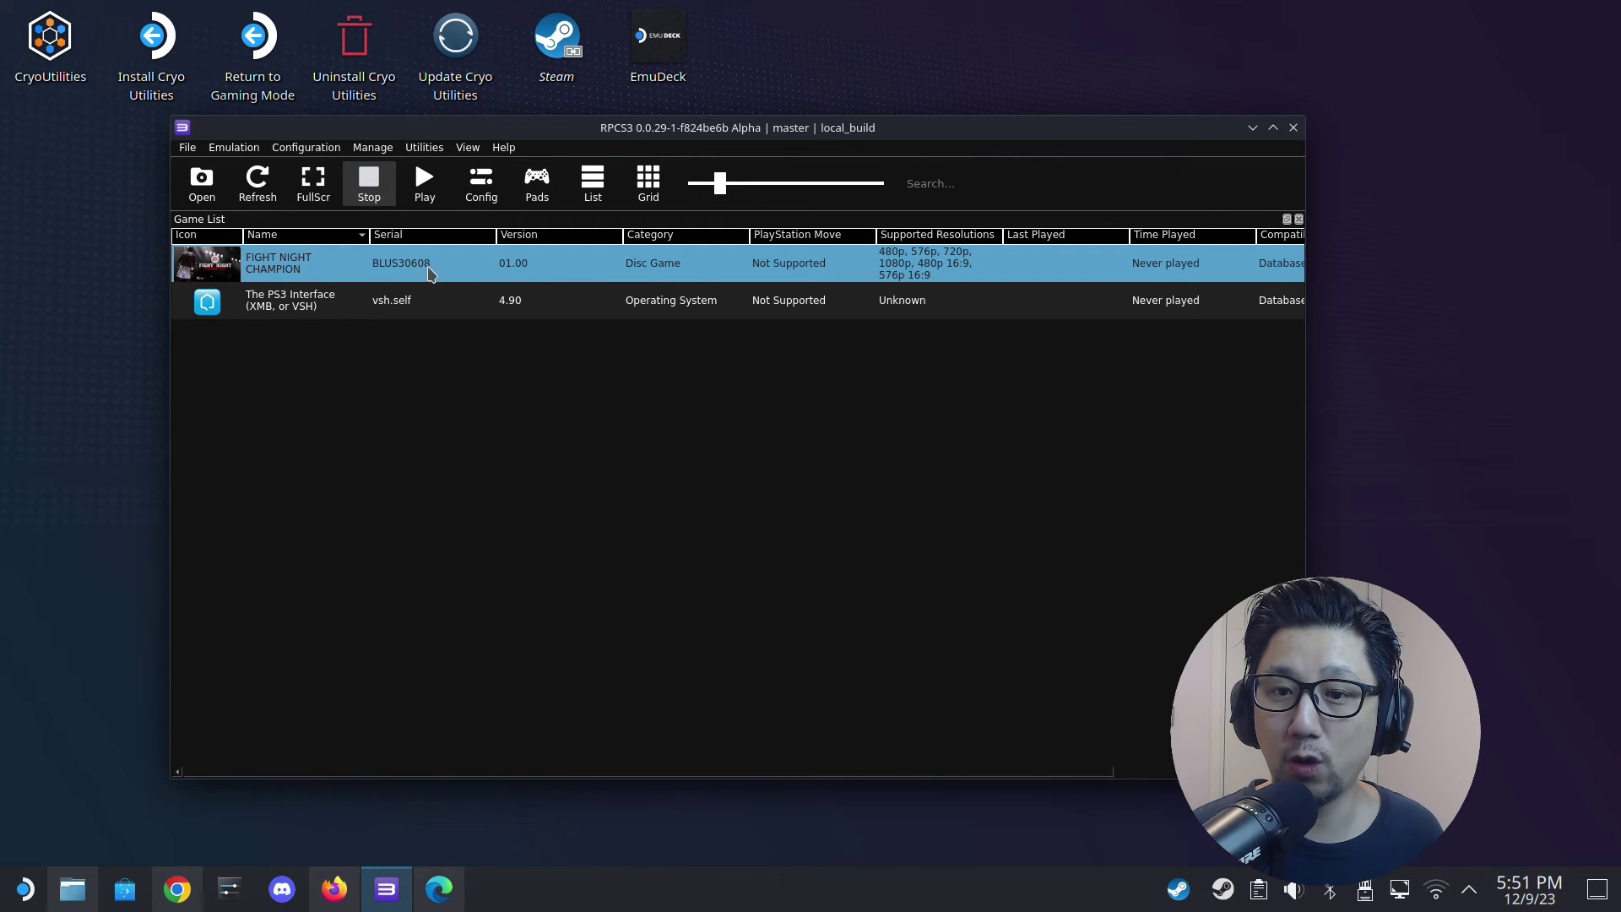
- Install a package, choosing the .pkg in Emulation/roms/ps3/Fight Night Champion/PATCH UPDATE 1.02
left_click(185, 149)
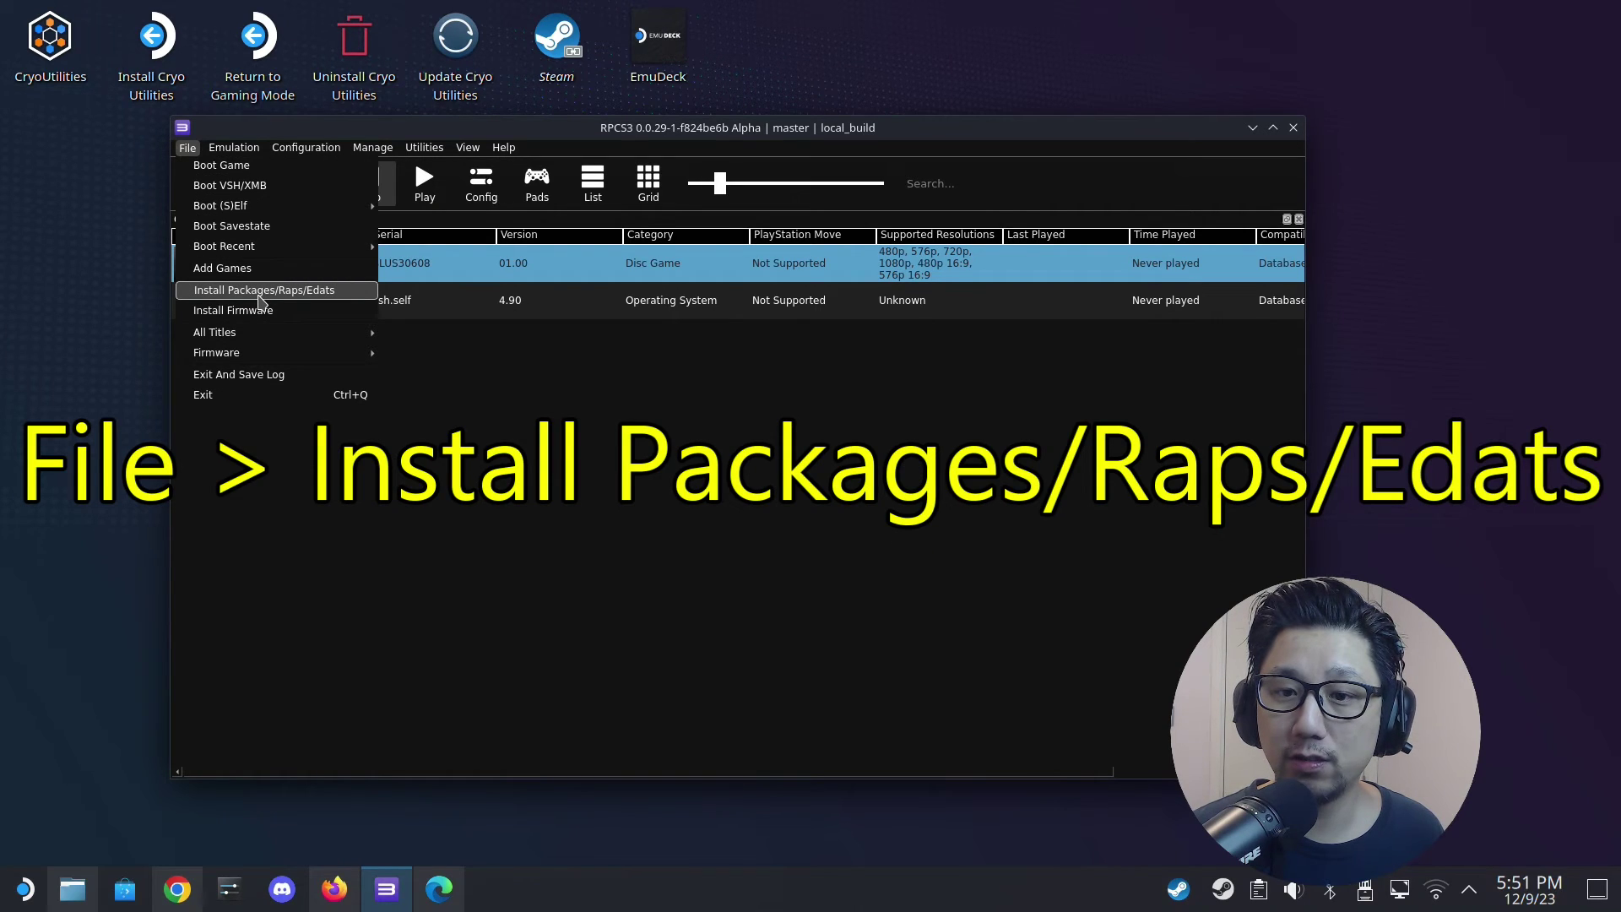
left_click(326, 297)
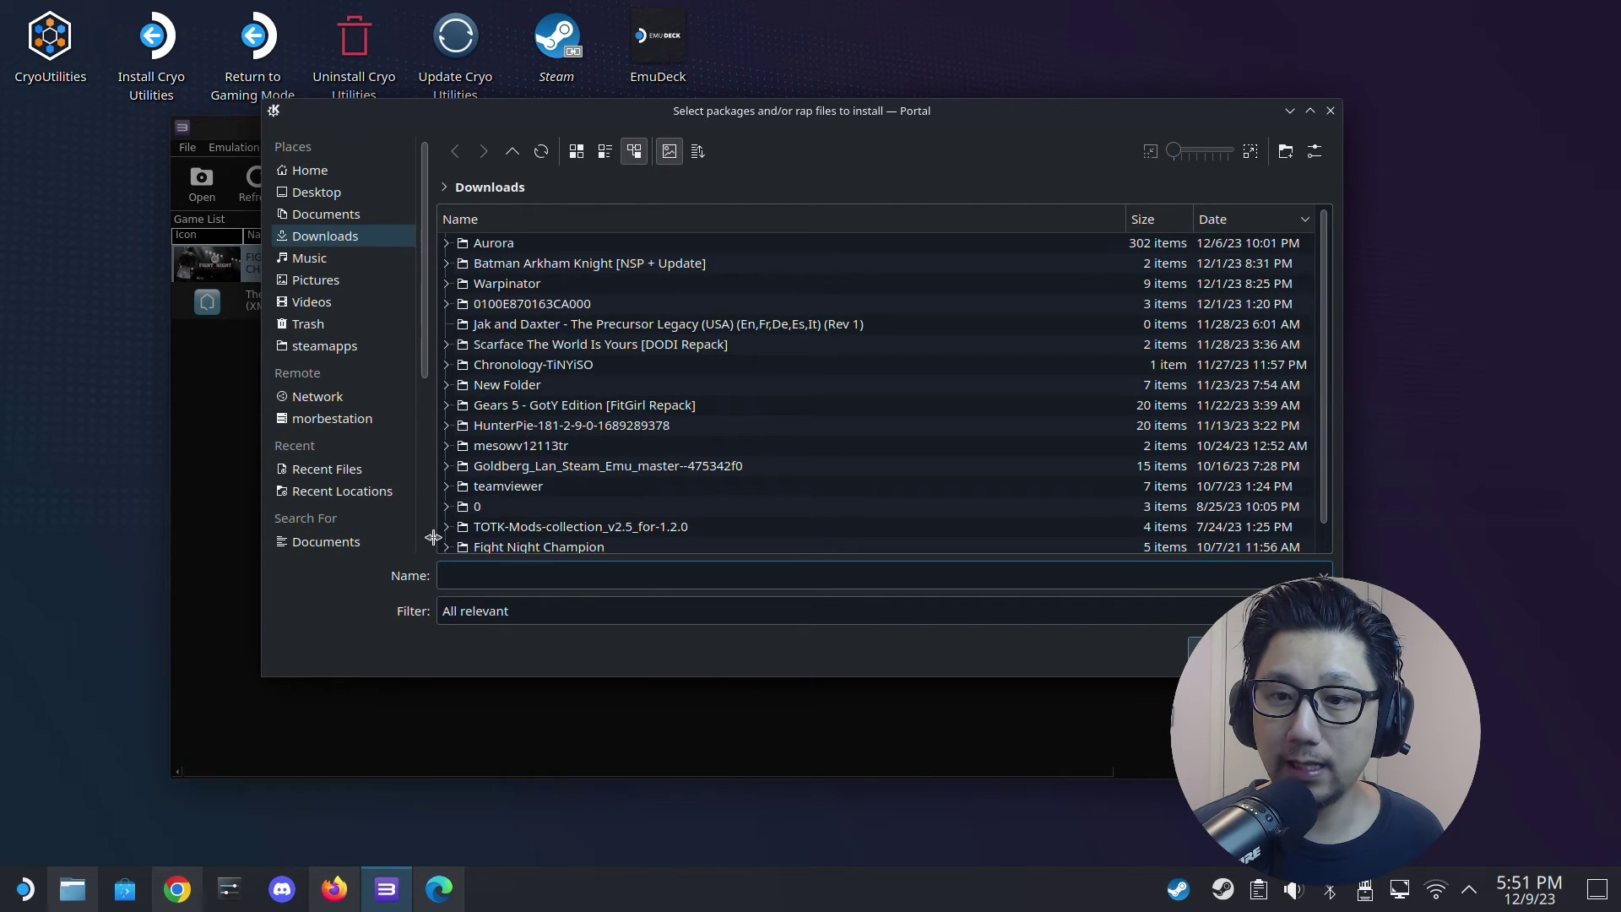
left_click_drag(426, 536, 428, 534)
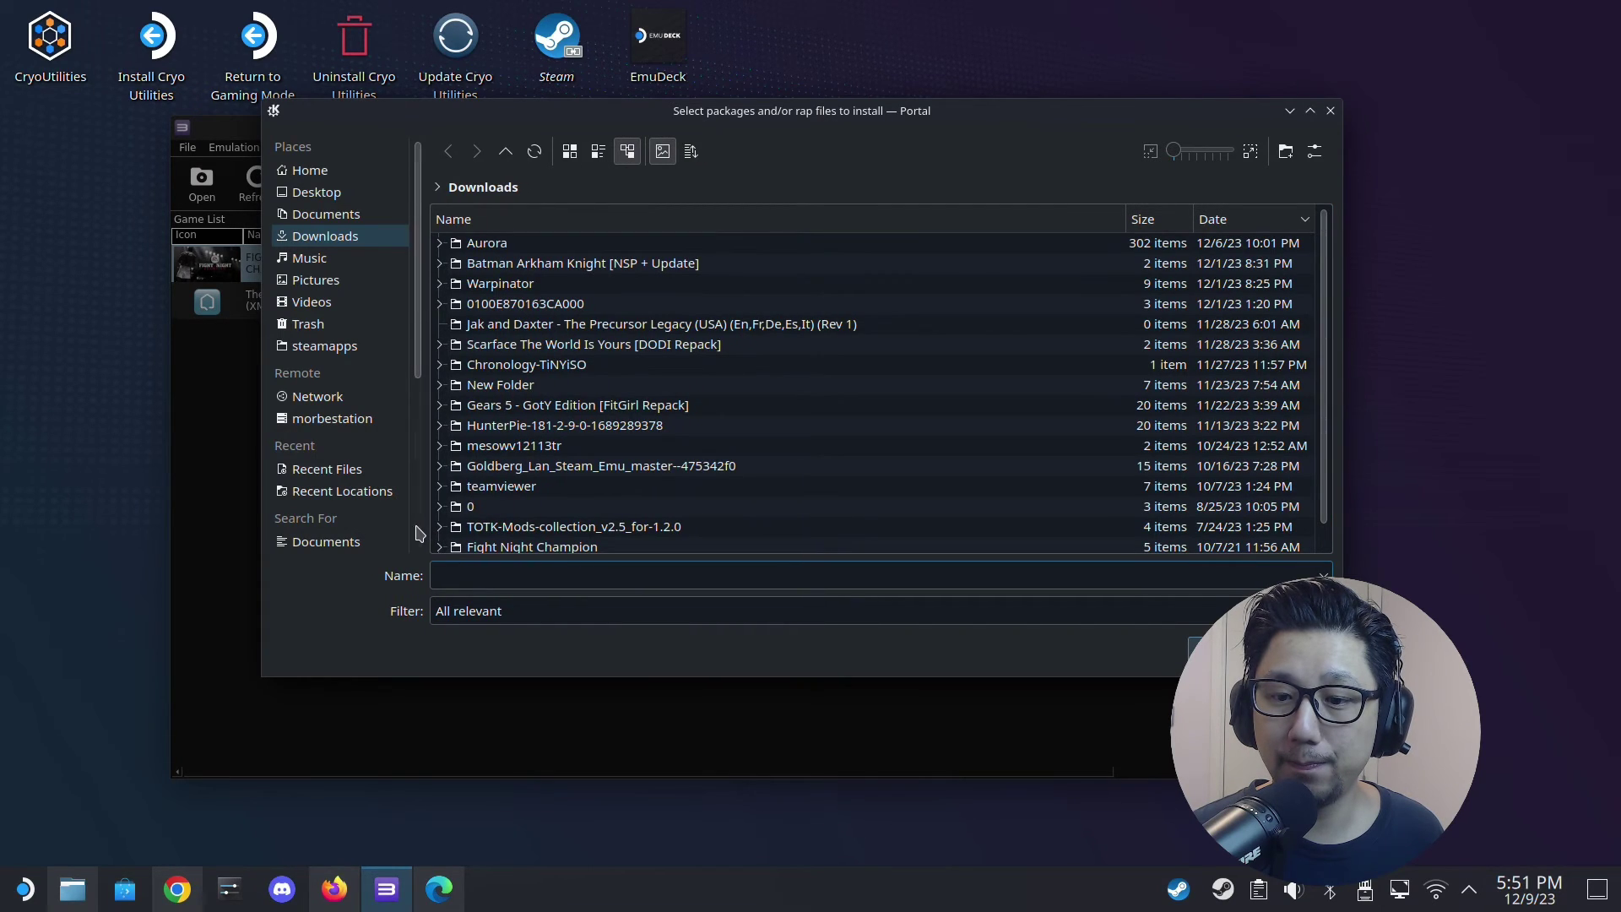
scroll(416, 533, "down", 5)
left_click(329, 524)
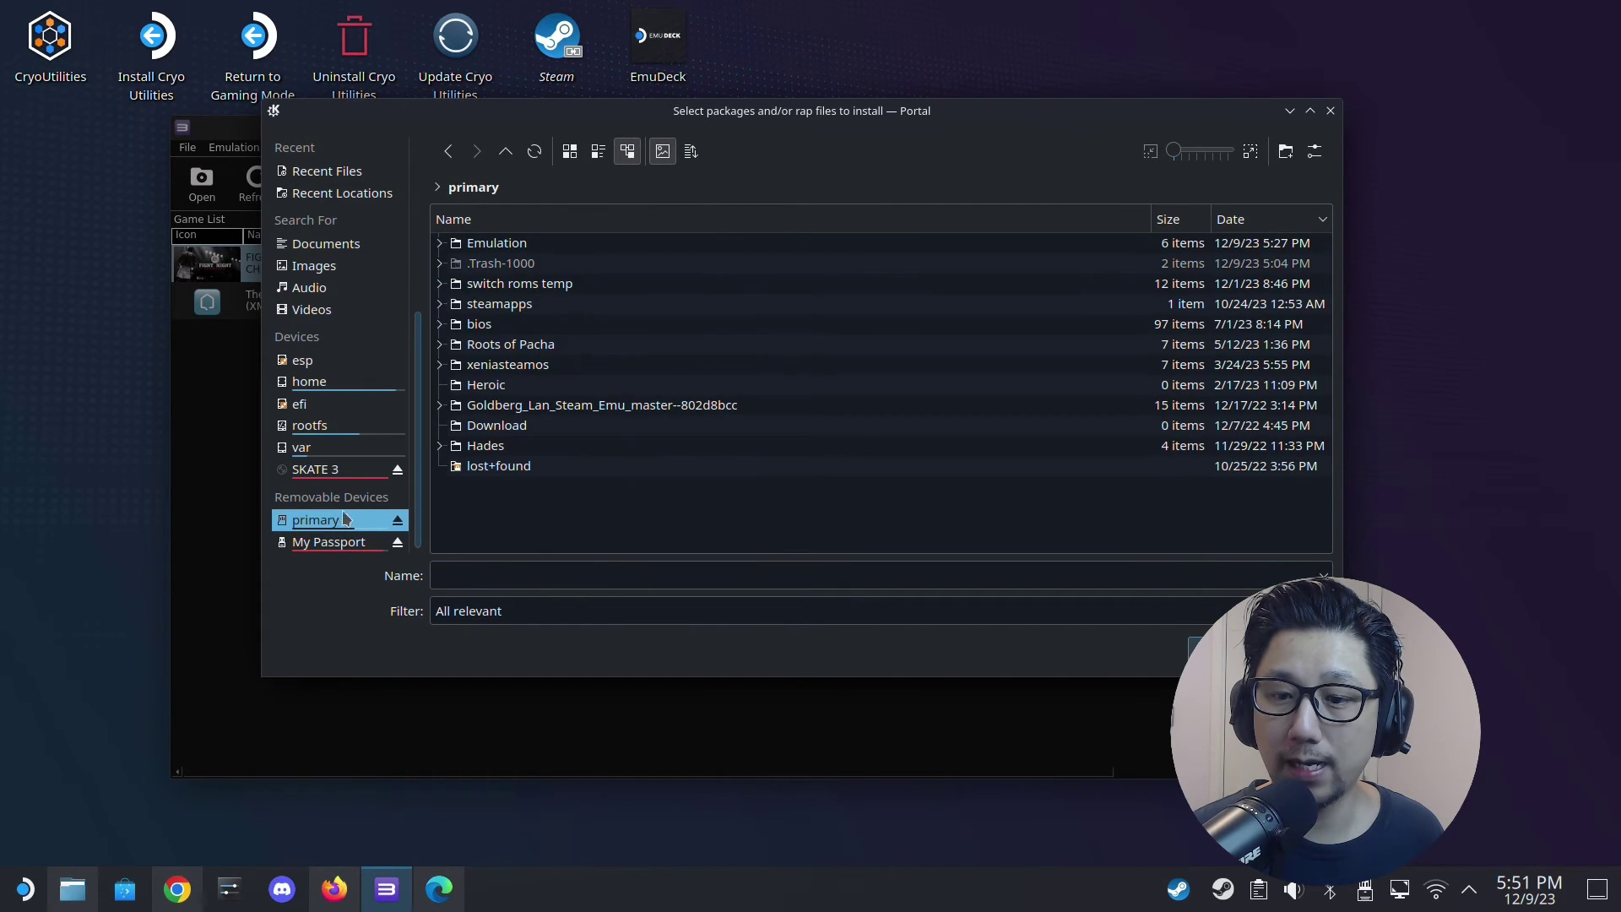
double_click(496, 243)
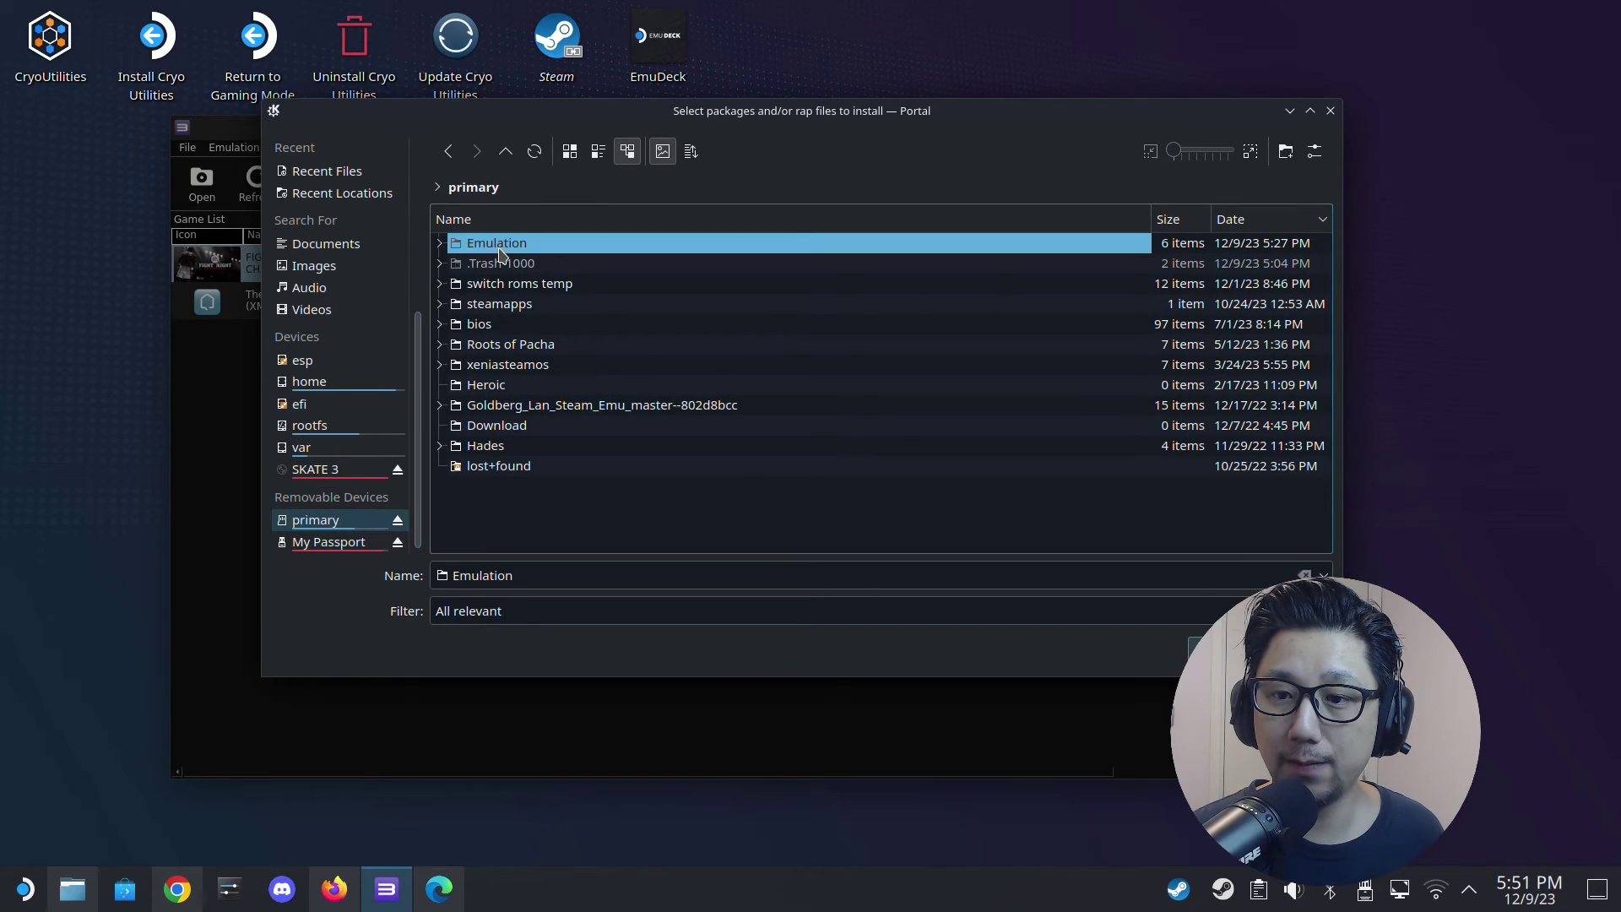
double_click(481, 345)
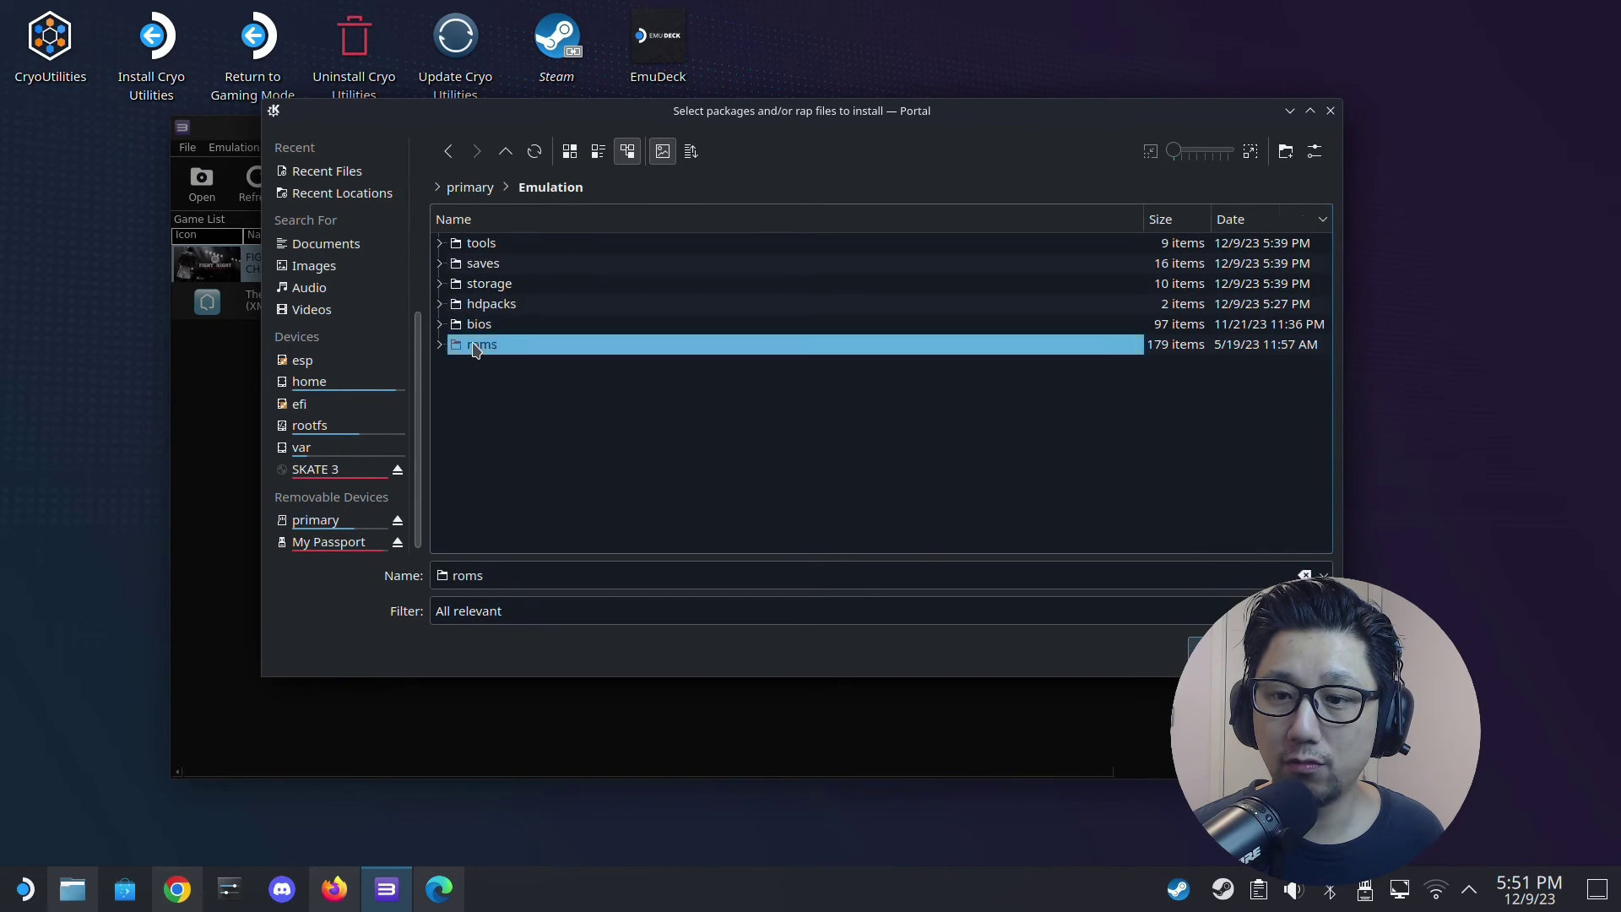
double_click(481, 245)
double_click(484, 245)
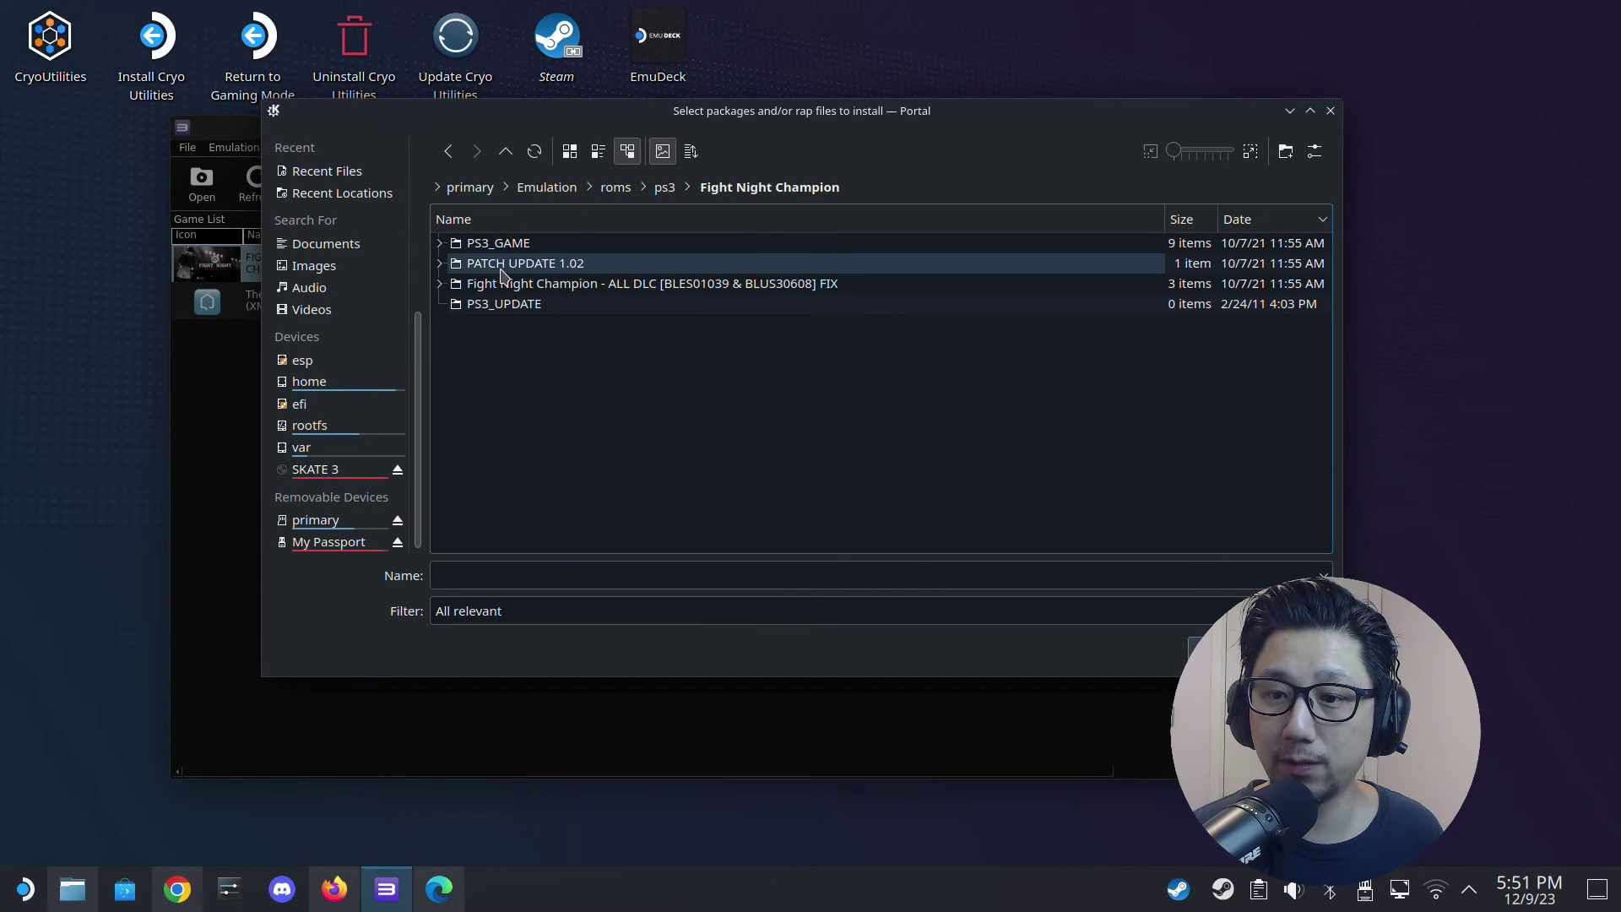
double_click(521, 265)
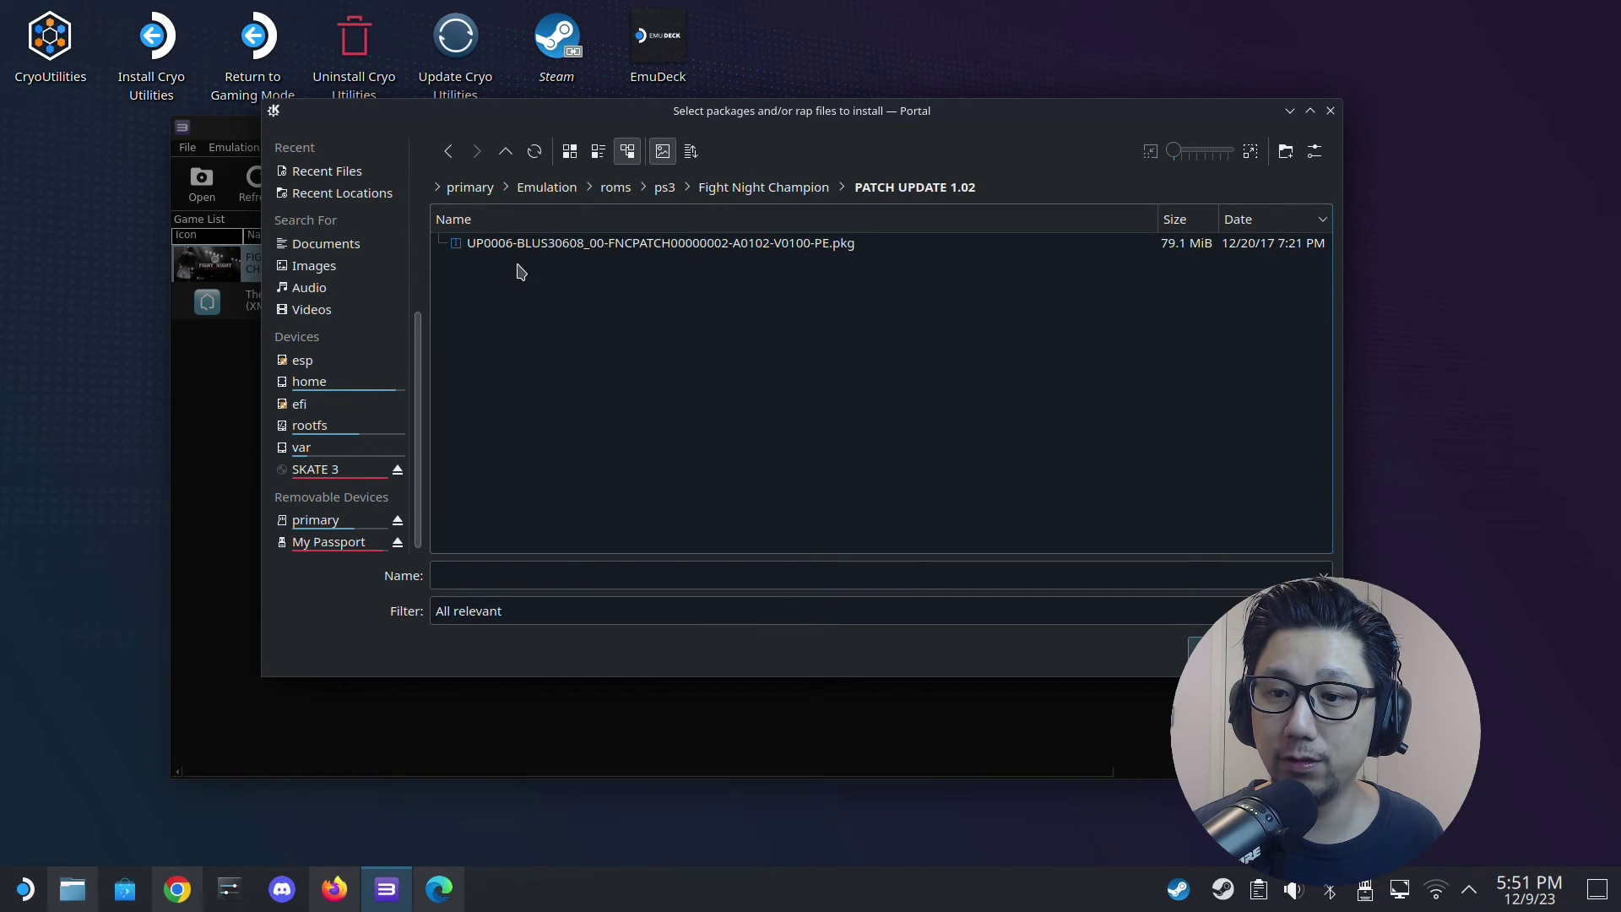
double_click(645, 244)
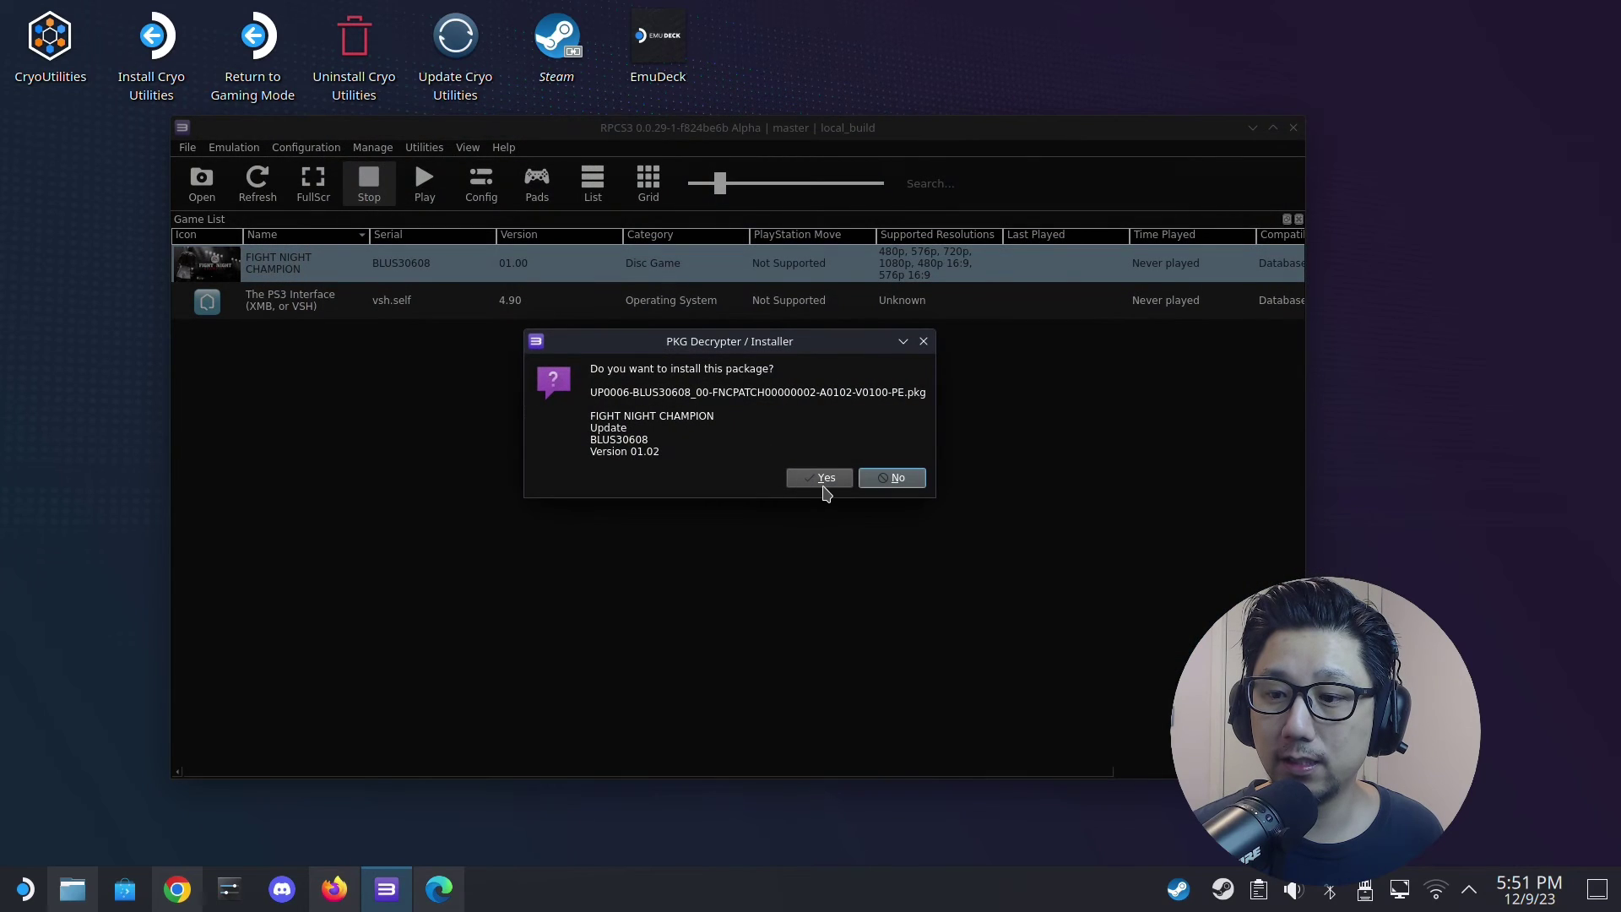
- Confirm the 01.02 update install, skip shortcuts, and verify the game shows version 01.02
left_click(822, 479)
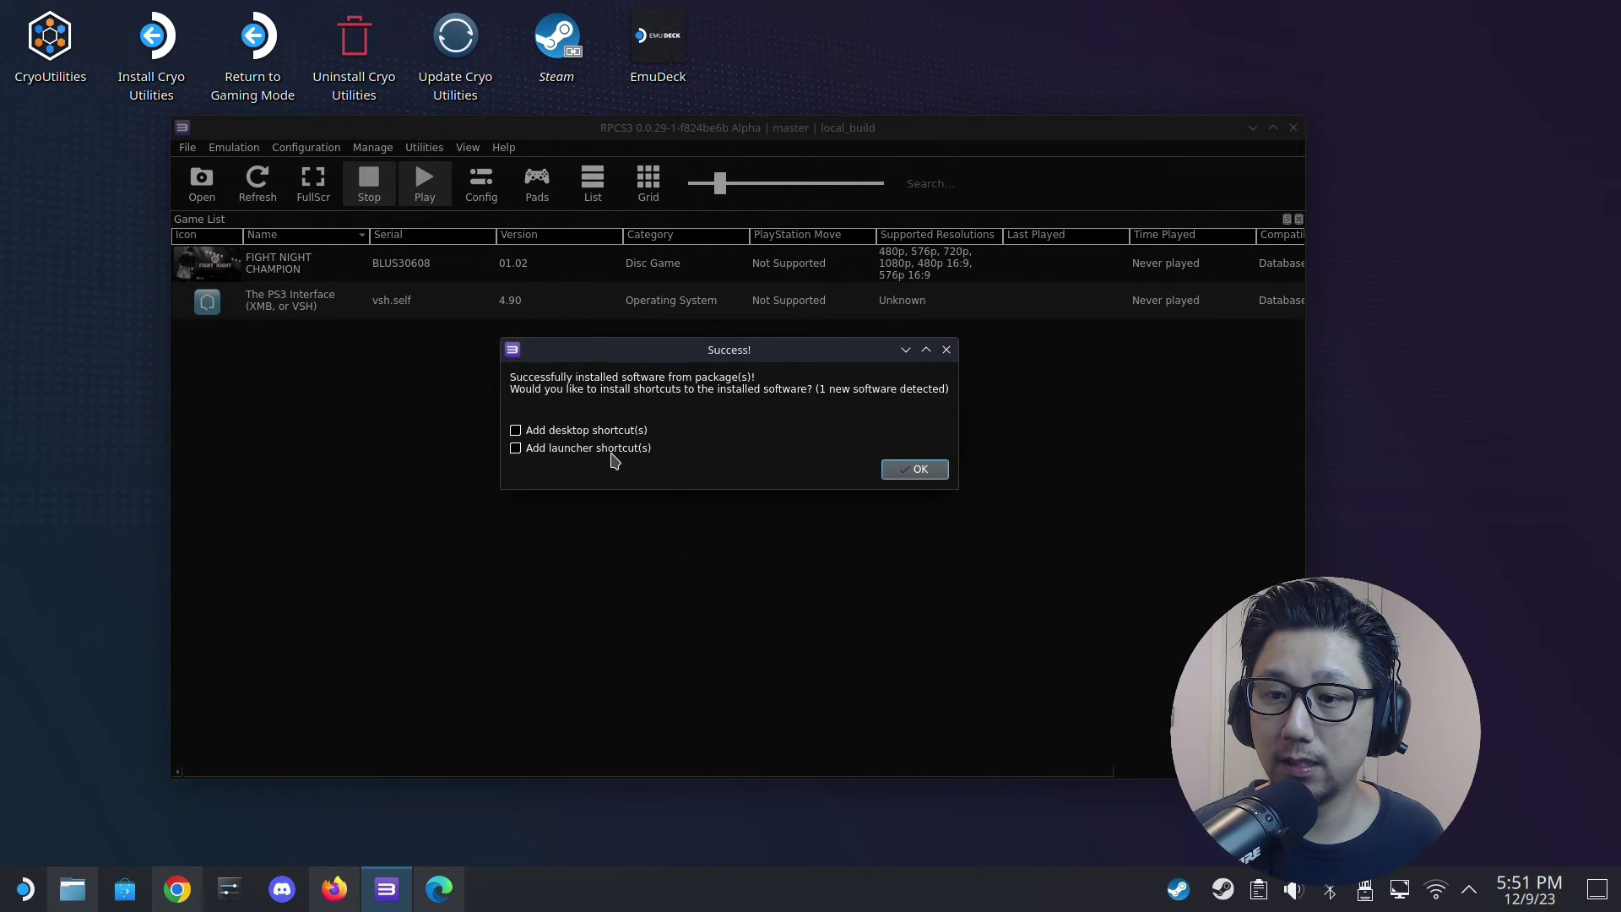
left_click(911, 471)
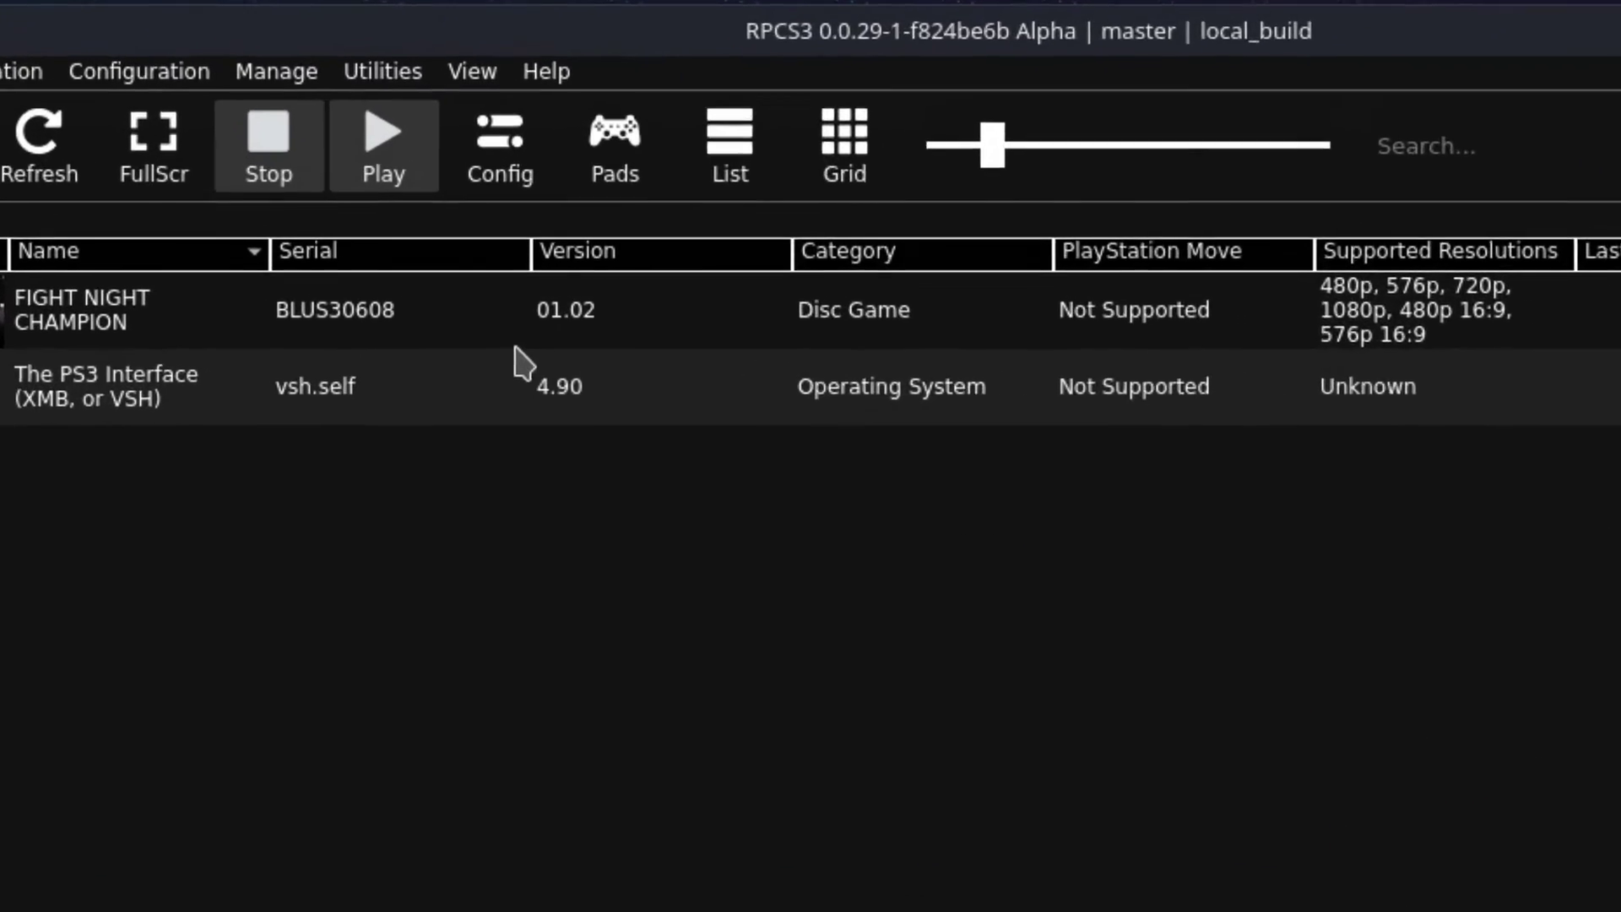
left_click(528, 275)
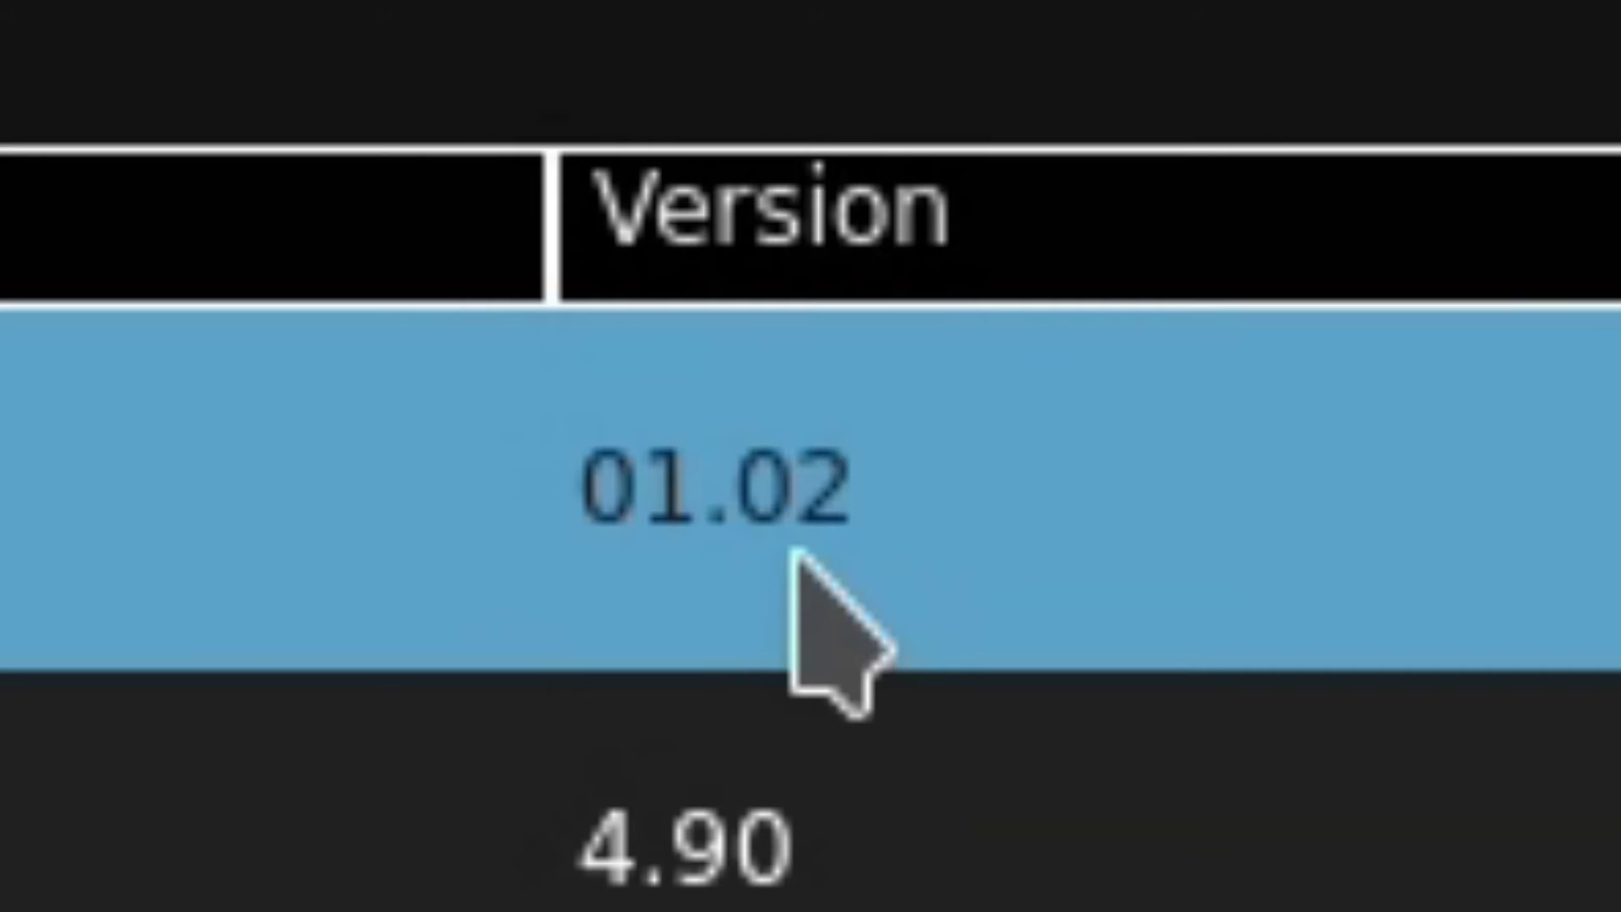